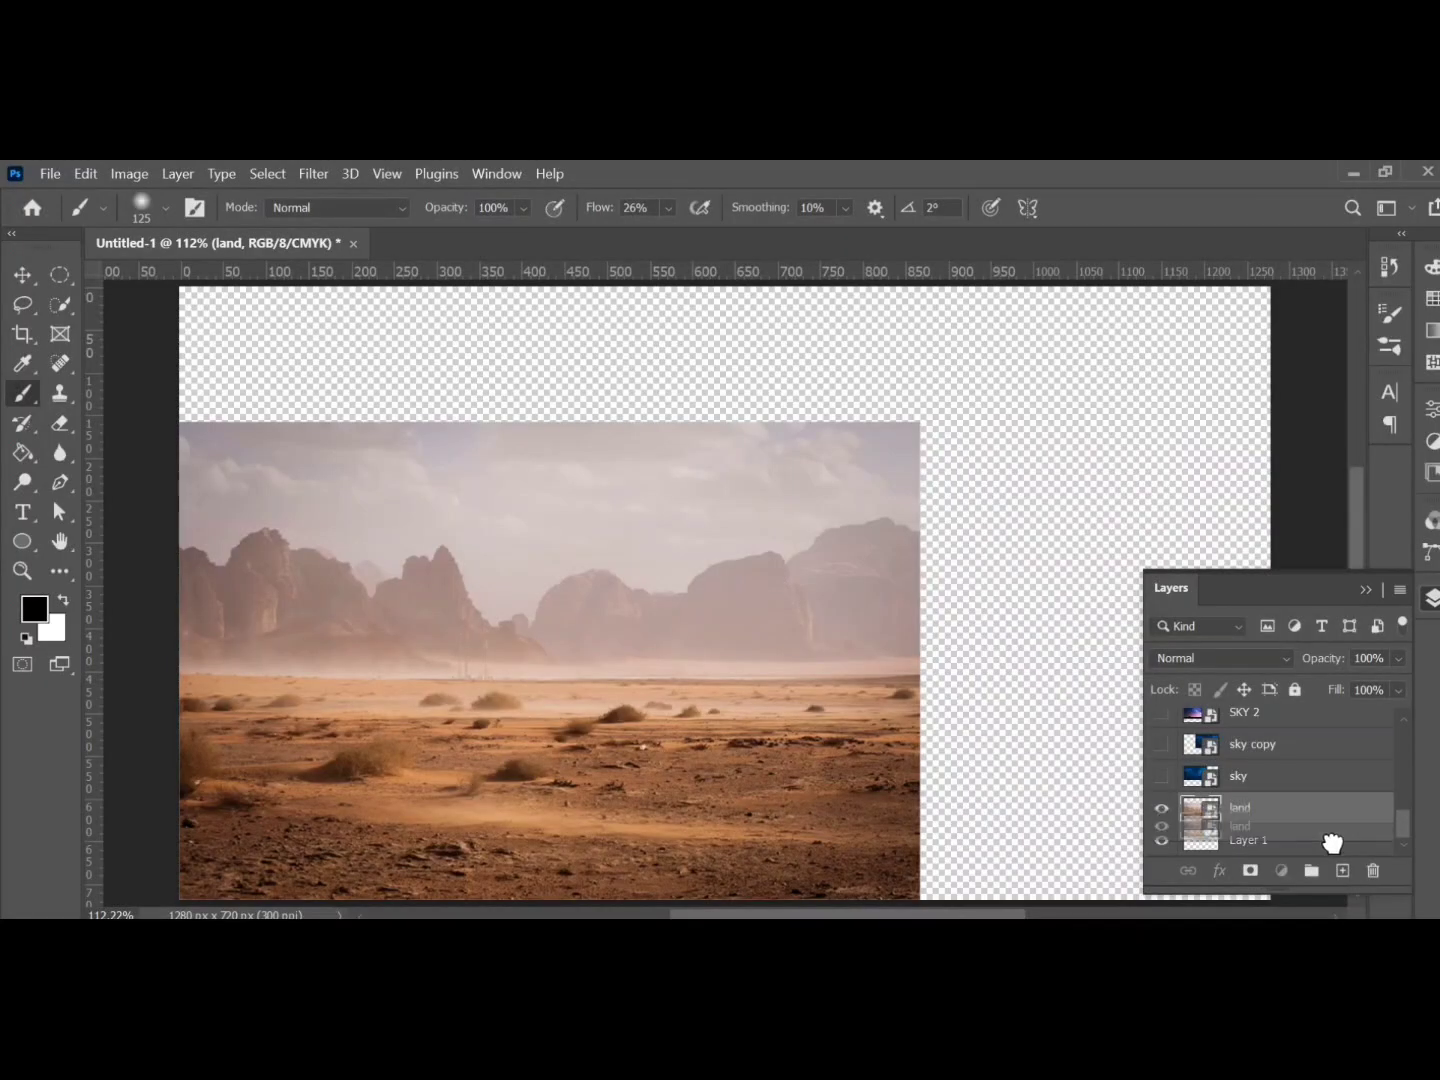
Step: Duplicate the desert layer, move the copy onto the right half and flip it horizontally
left_click_drag(1332, 843, 1343, 869)
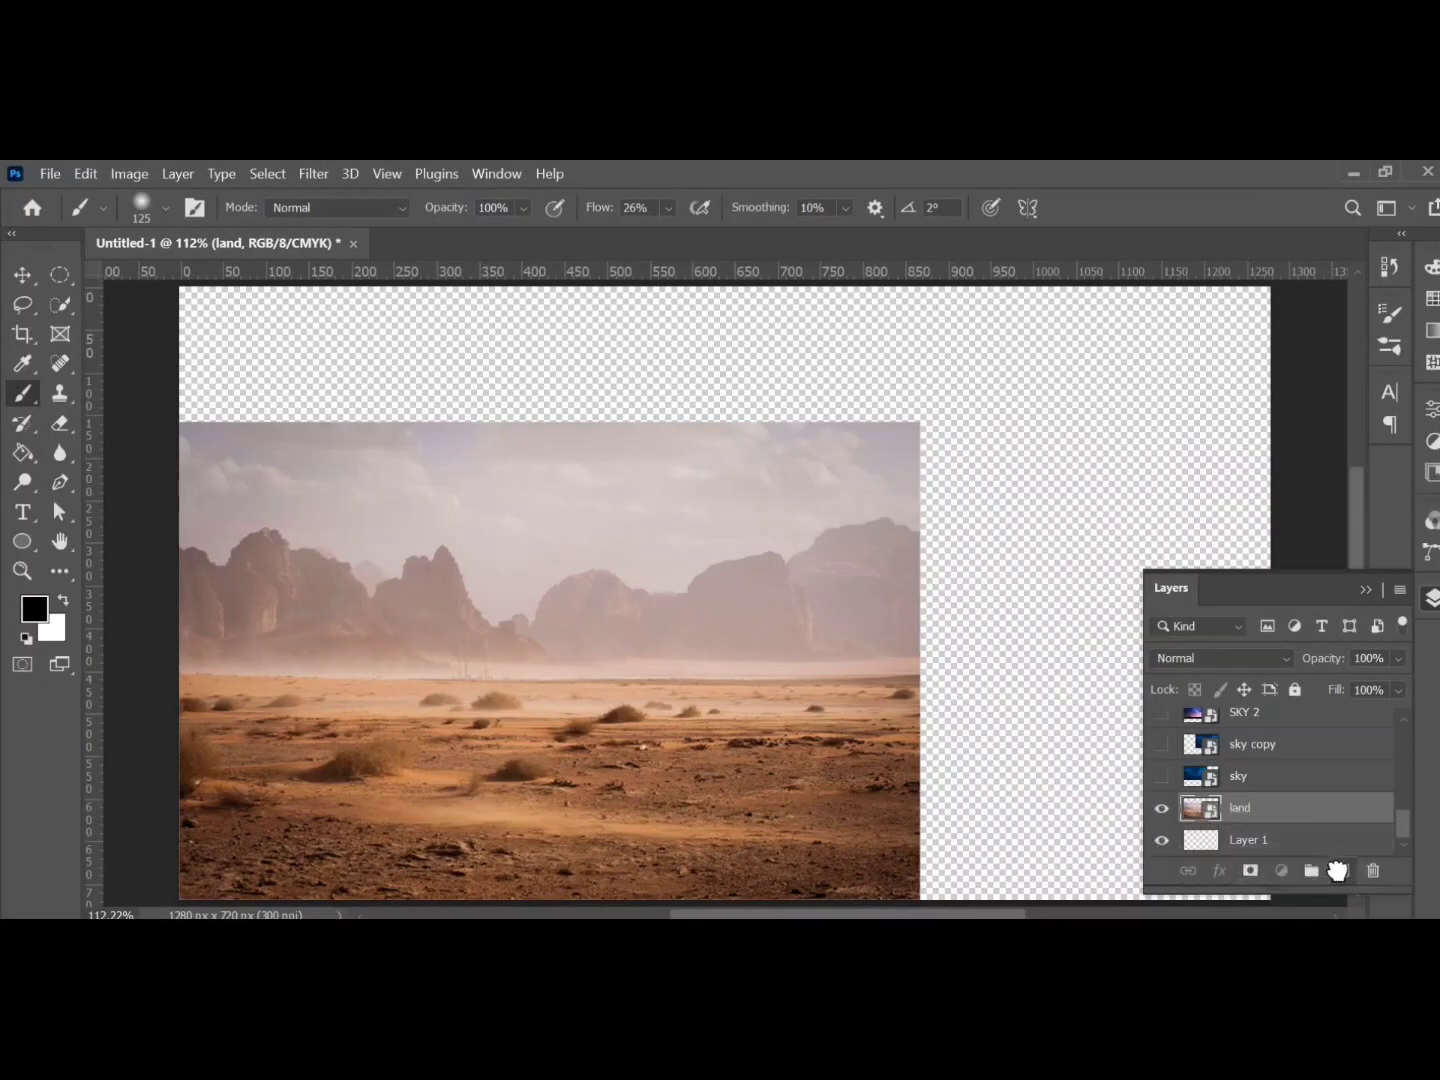
key("ctrl+t")
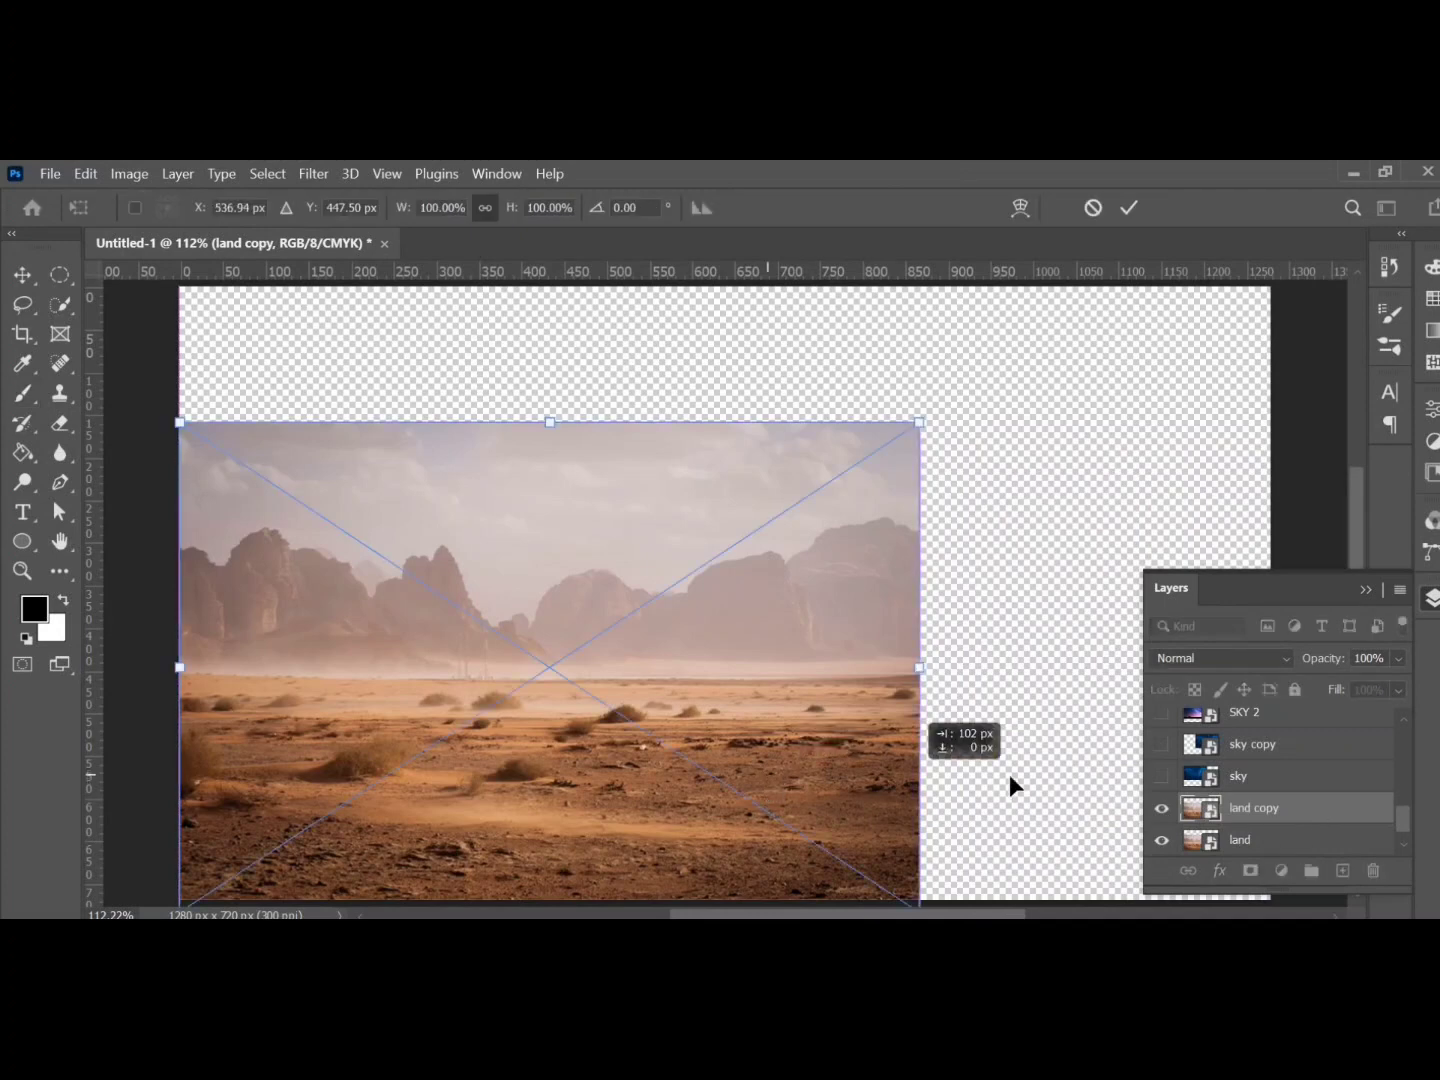
left_click_drag(770, 789, 1200, 775)
right_click(851, 762)
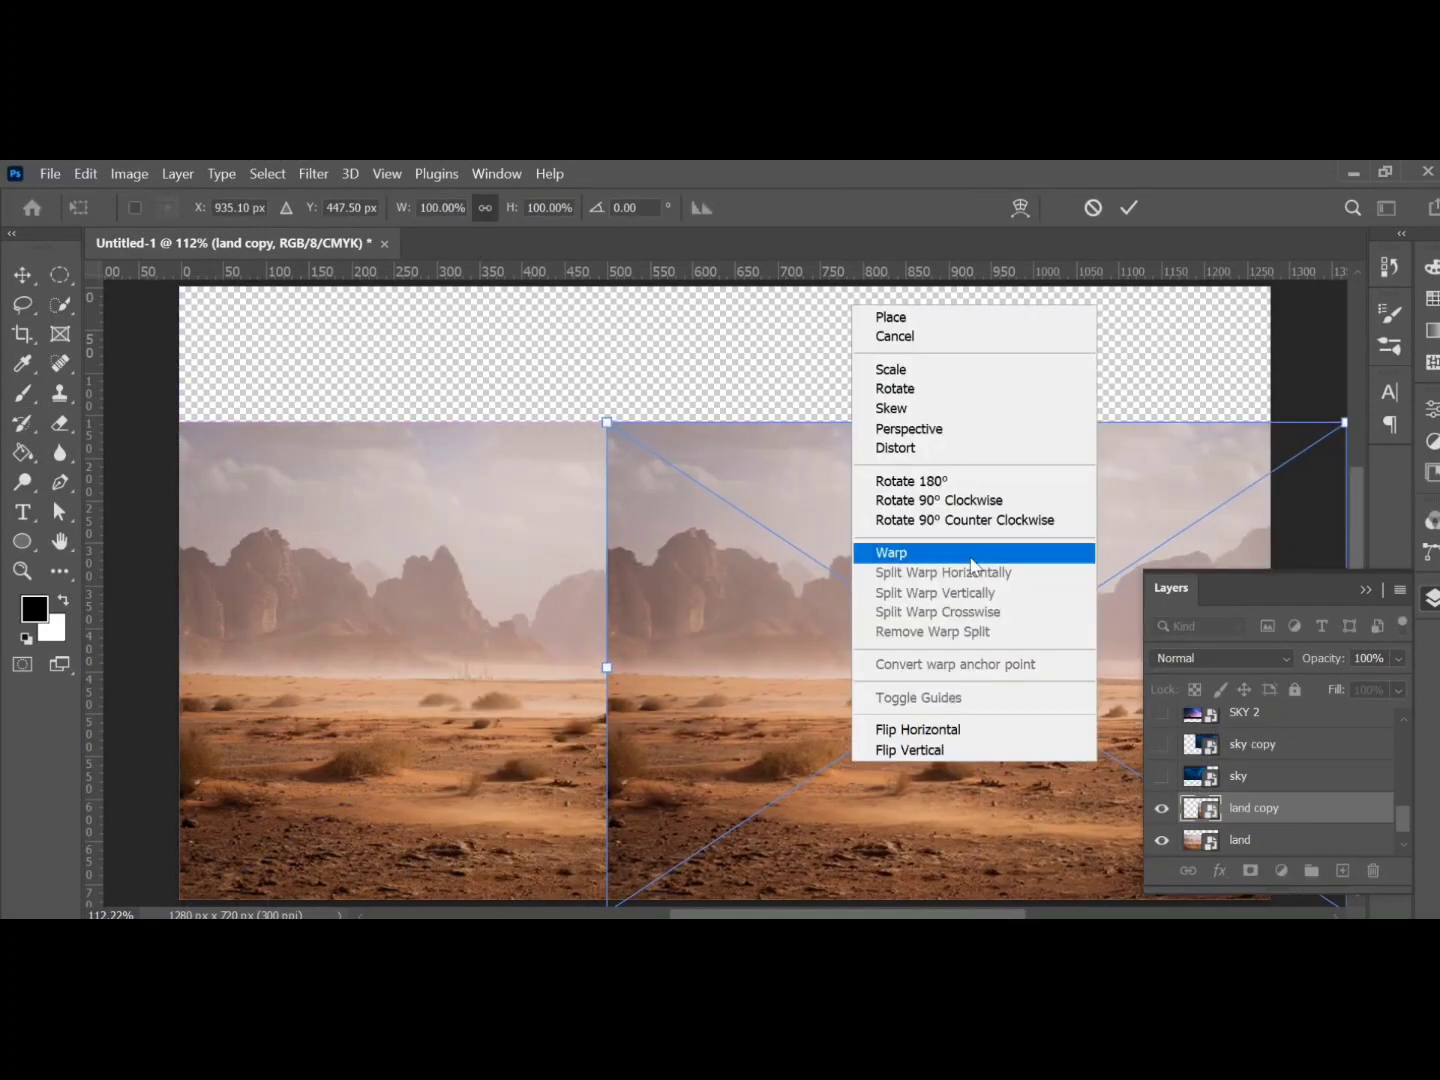
left_click(917, 729)
key("Return")
Step: Mask the desert copy and softly brush out the mountains along the seam at low flow
key("b")
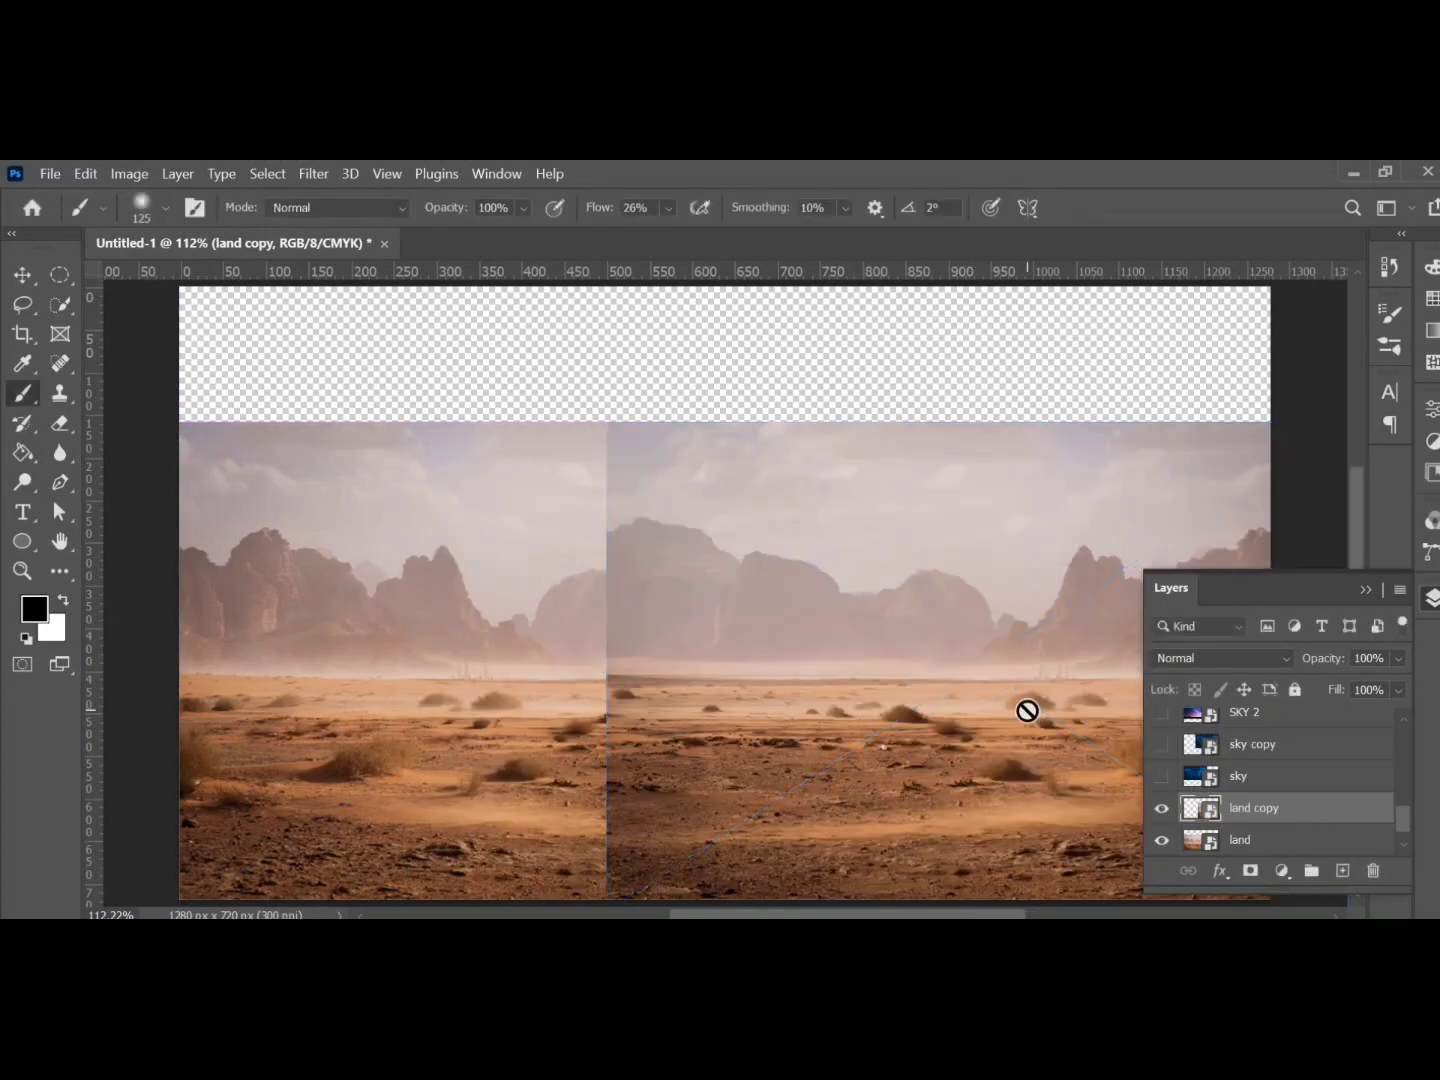
left_click(1256, 878)
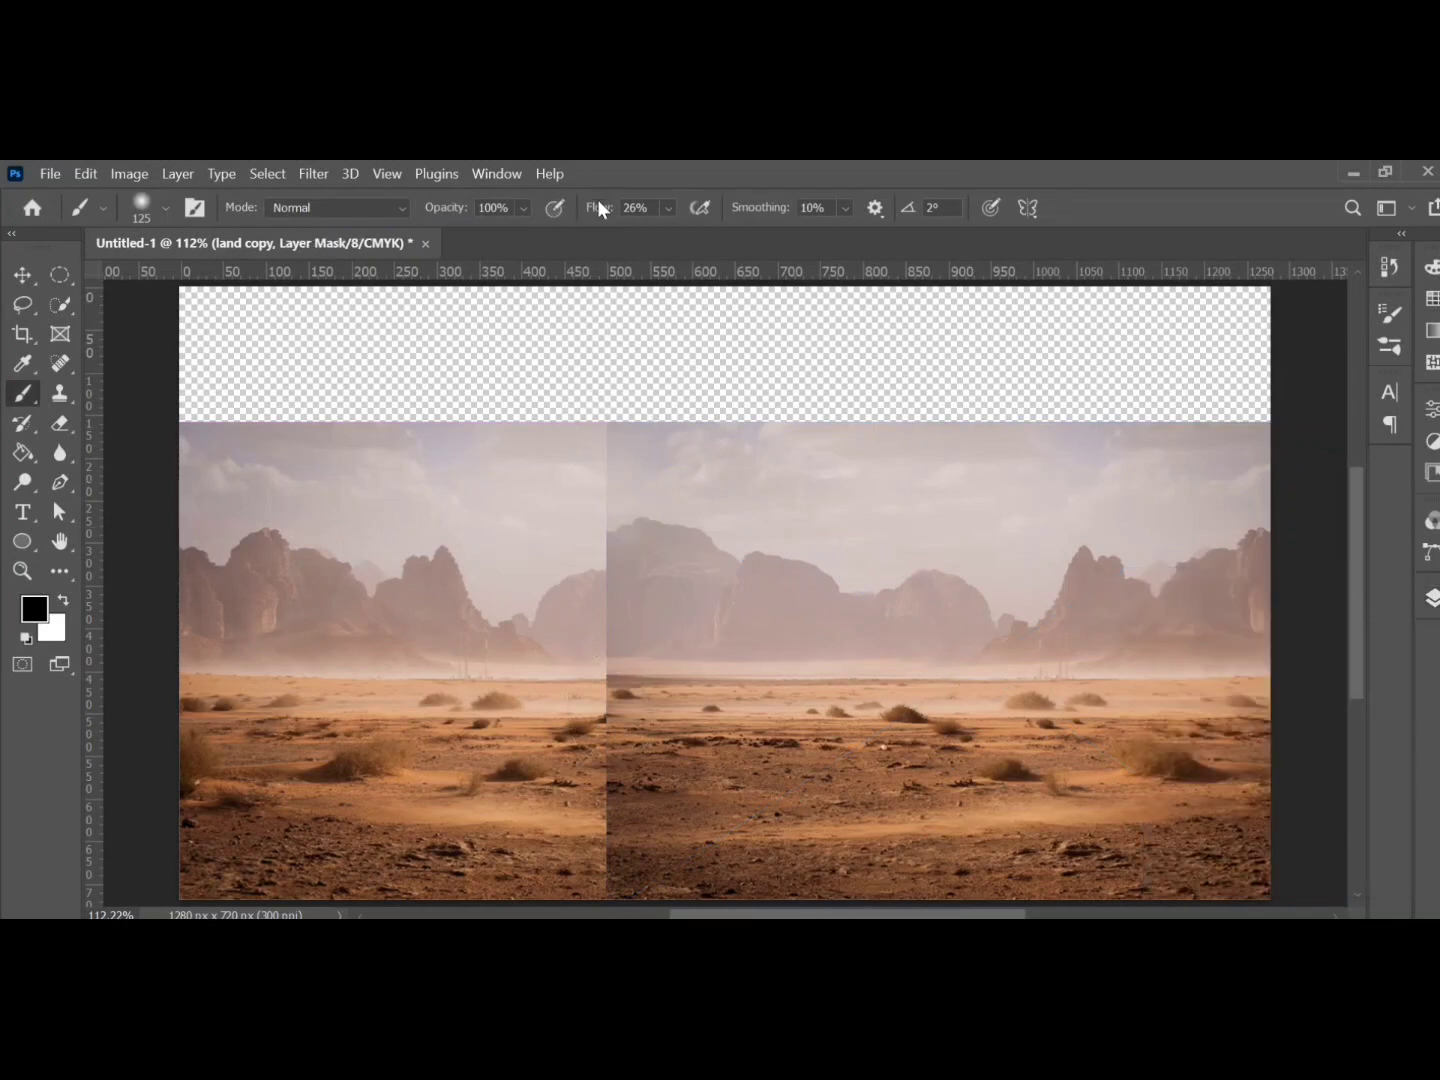
left_click_drag(598, 209, 577, 213)
mouse_move(594, 597)
left_mouse_down()
mouse_move(634, 596)
mouse_move(693, 499)
left_mouse_up()
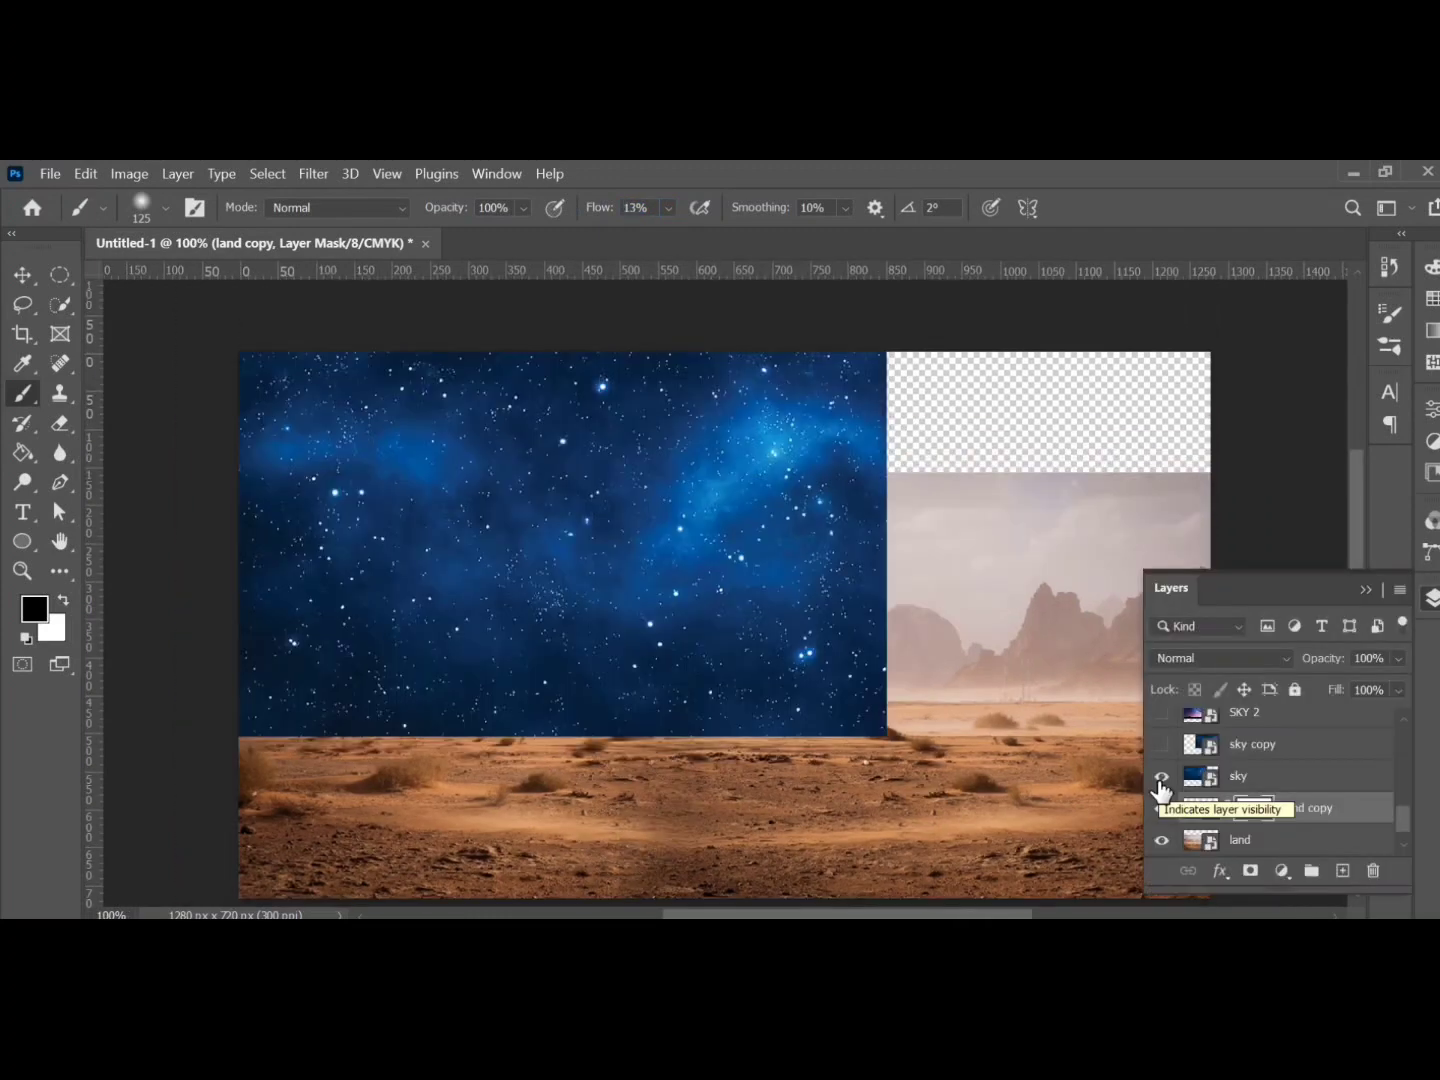
Step: Show the starry sky copy layer and give it a layer mask
left_click(1162, 745)
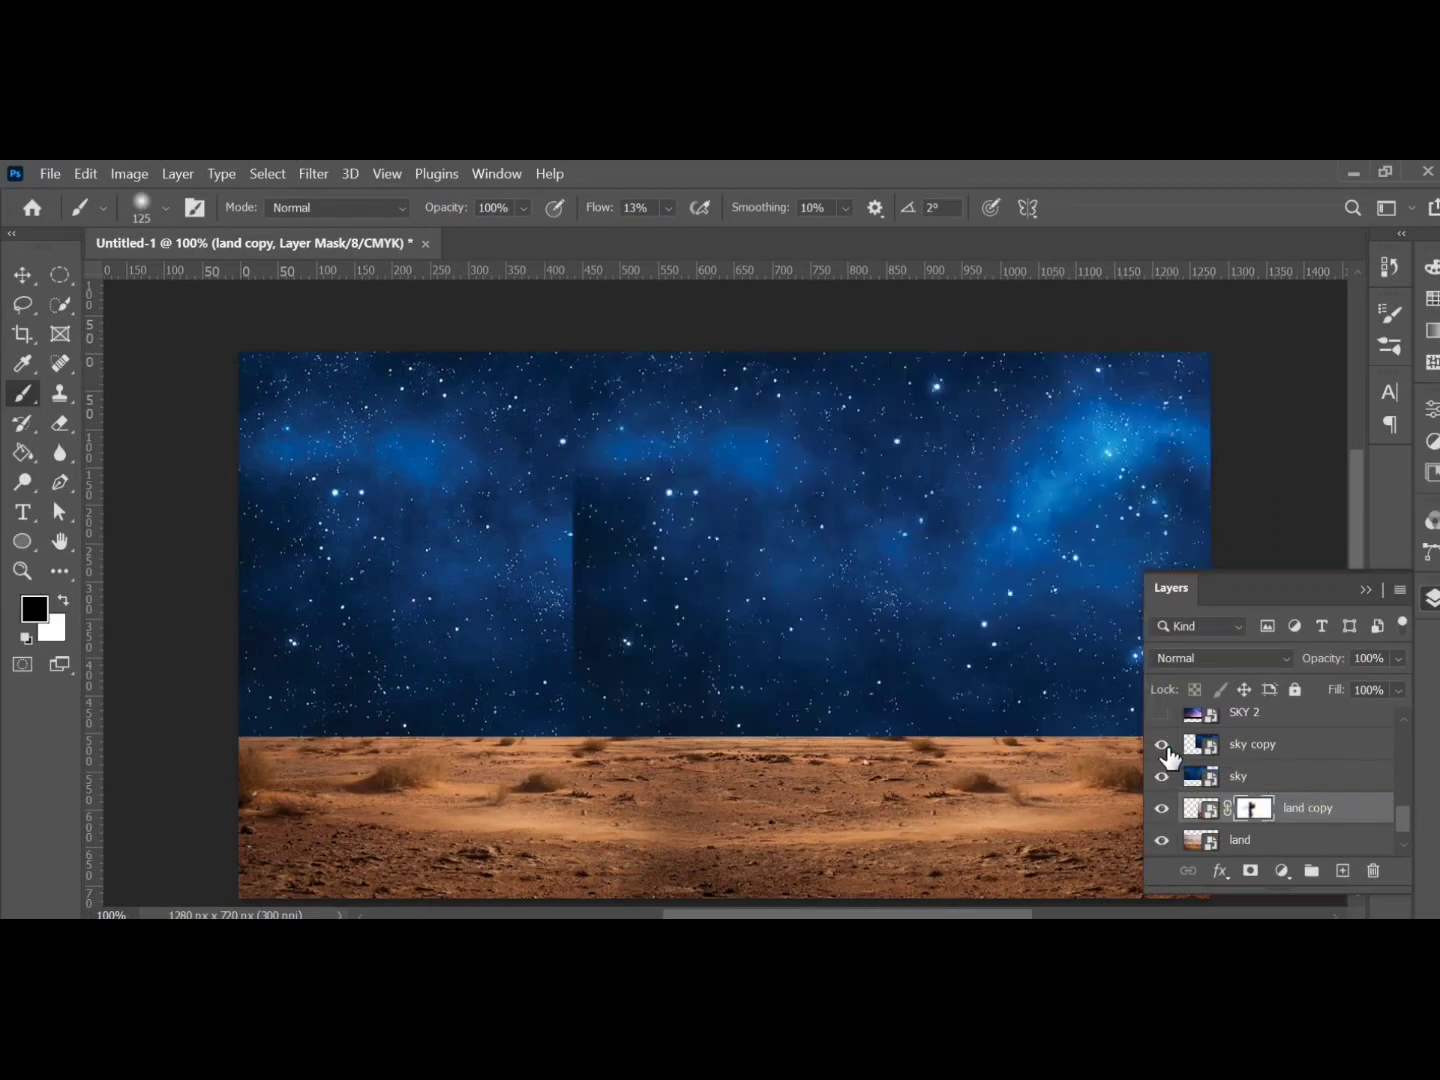
left_click(1219, 755)
left_click(1248, 872)
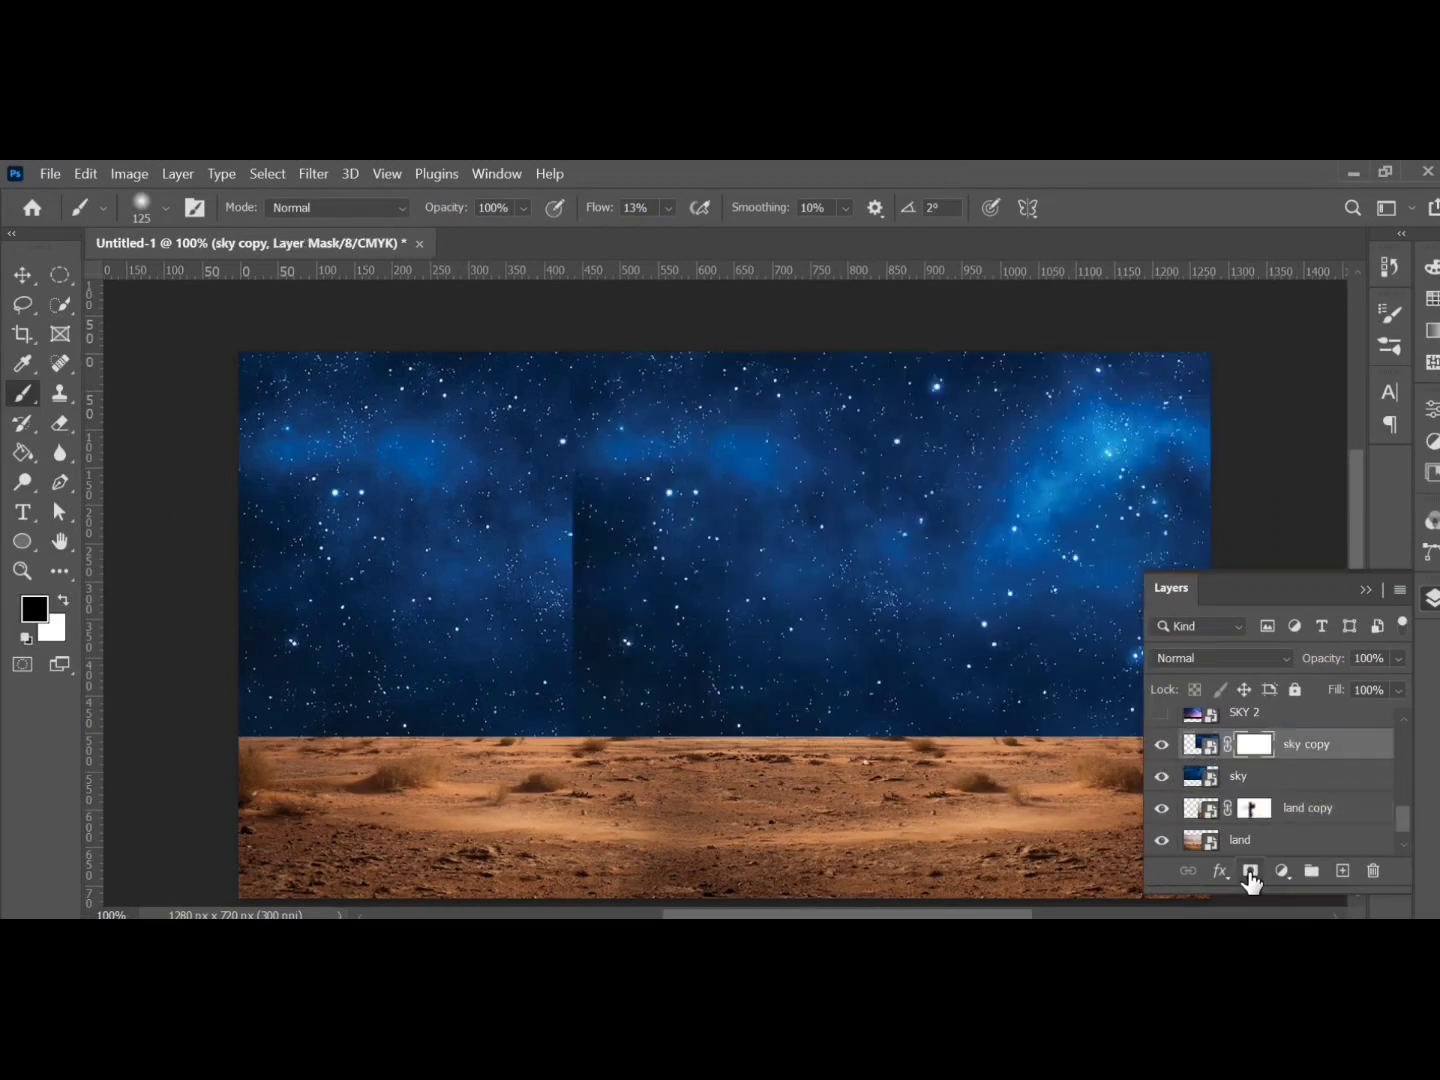
scroll(1255, 751, "up", 1)
Step: Show SKY 2 and enlarge and reposition the Milky Way sky with Free Transform
left_click(1160, 745)
left_click(1245, 744)
key("ctrl+t")
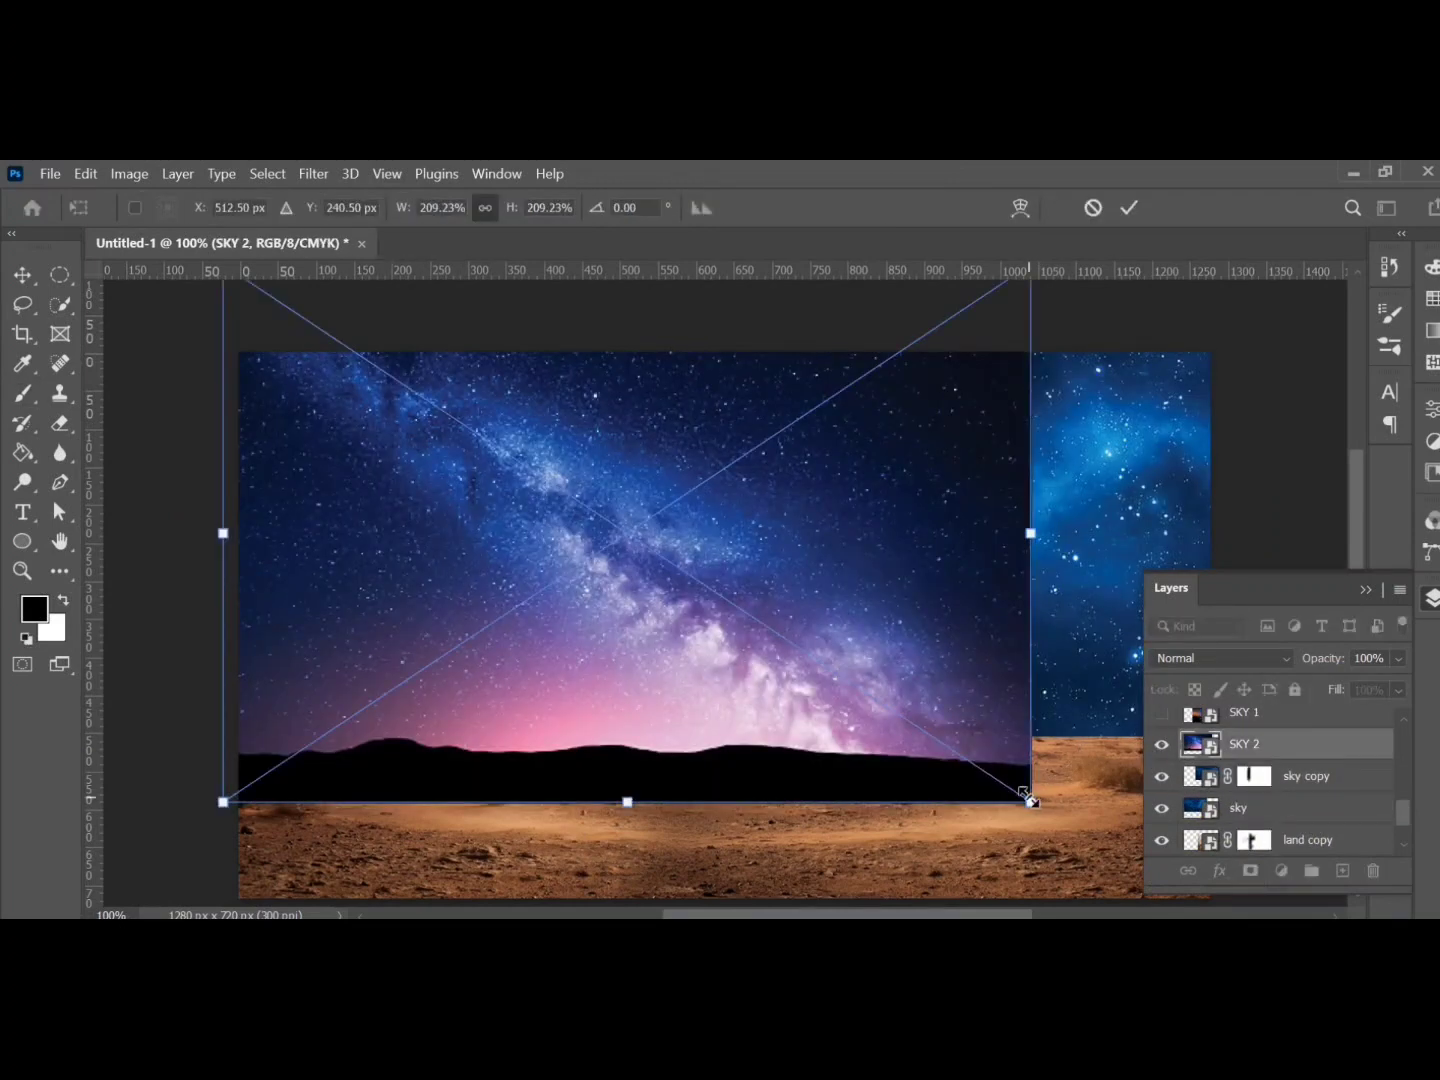
left_click_drag(1030, 792, 1038, 806)
left_click_drag(969, 713, 982, 714)
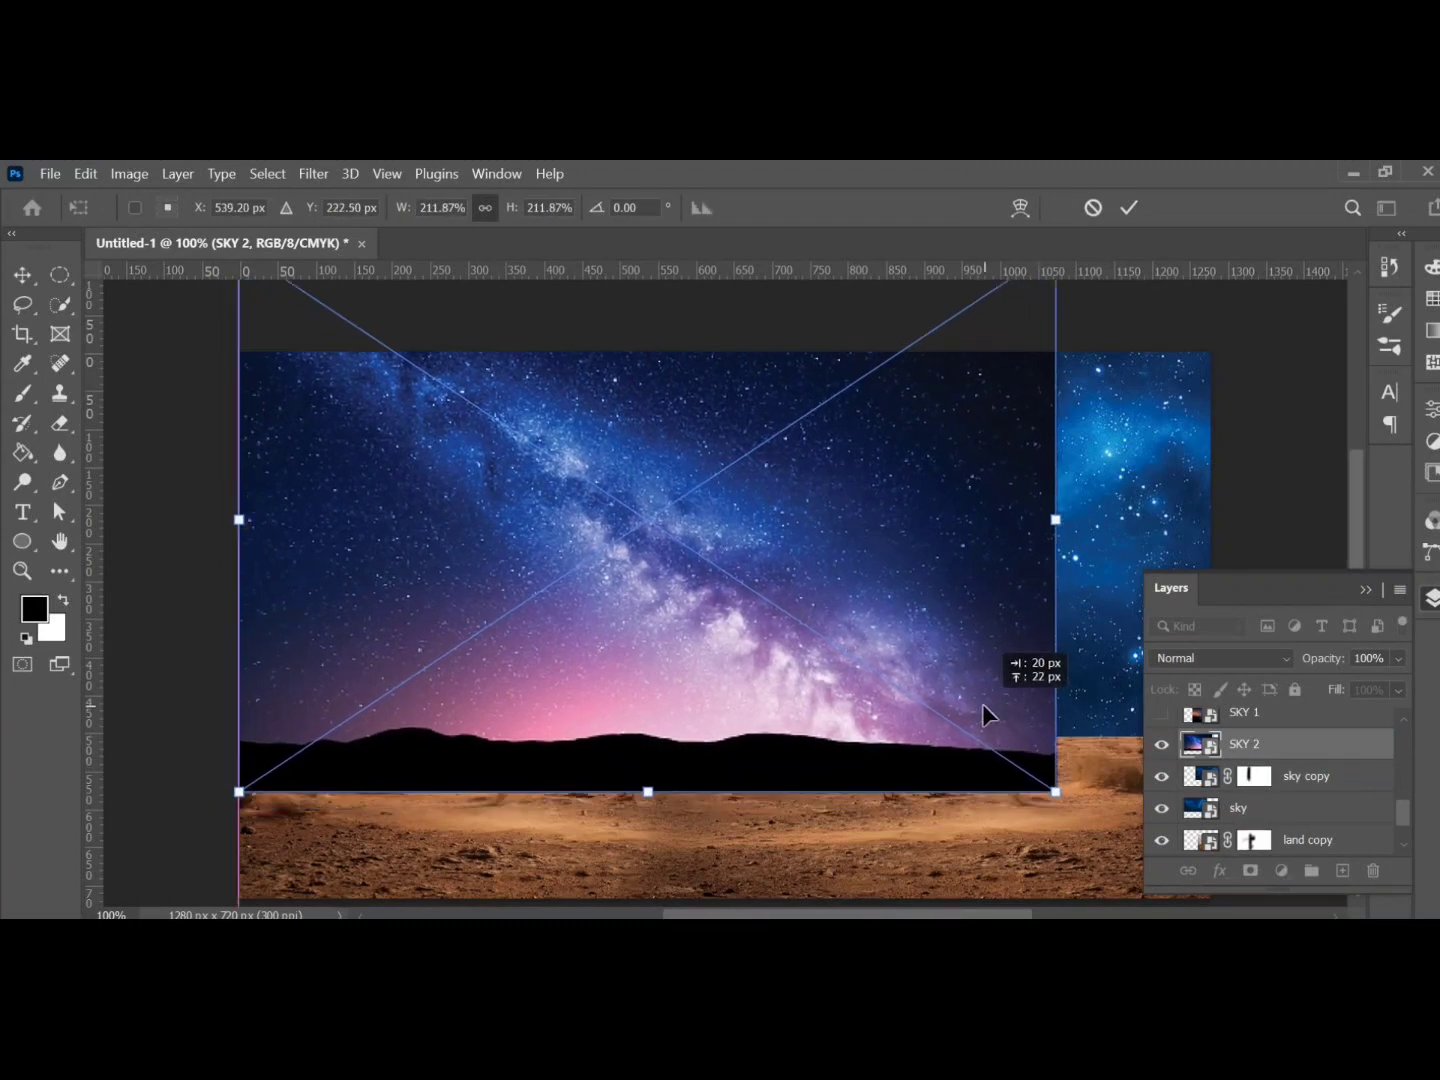
key("Return")
key("b")
left_click(1219, 658)
left_click(1220, 520)
Step: Show SKY 1 and set its blending mode to Lighten
left_click(1160, 745)
left_click(1250, 745)
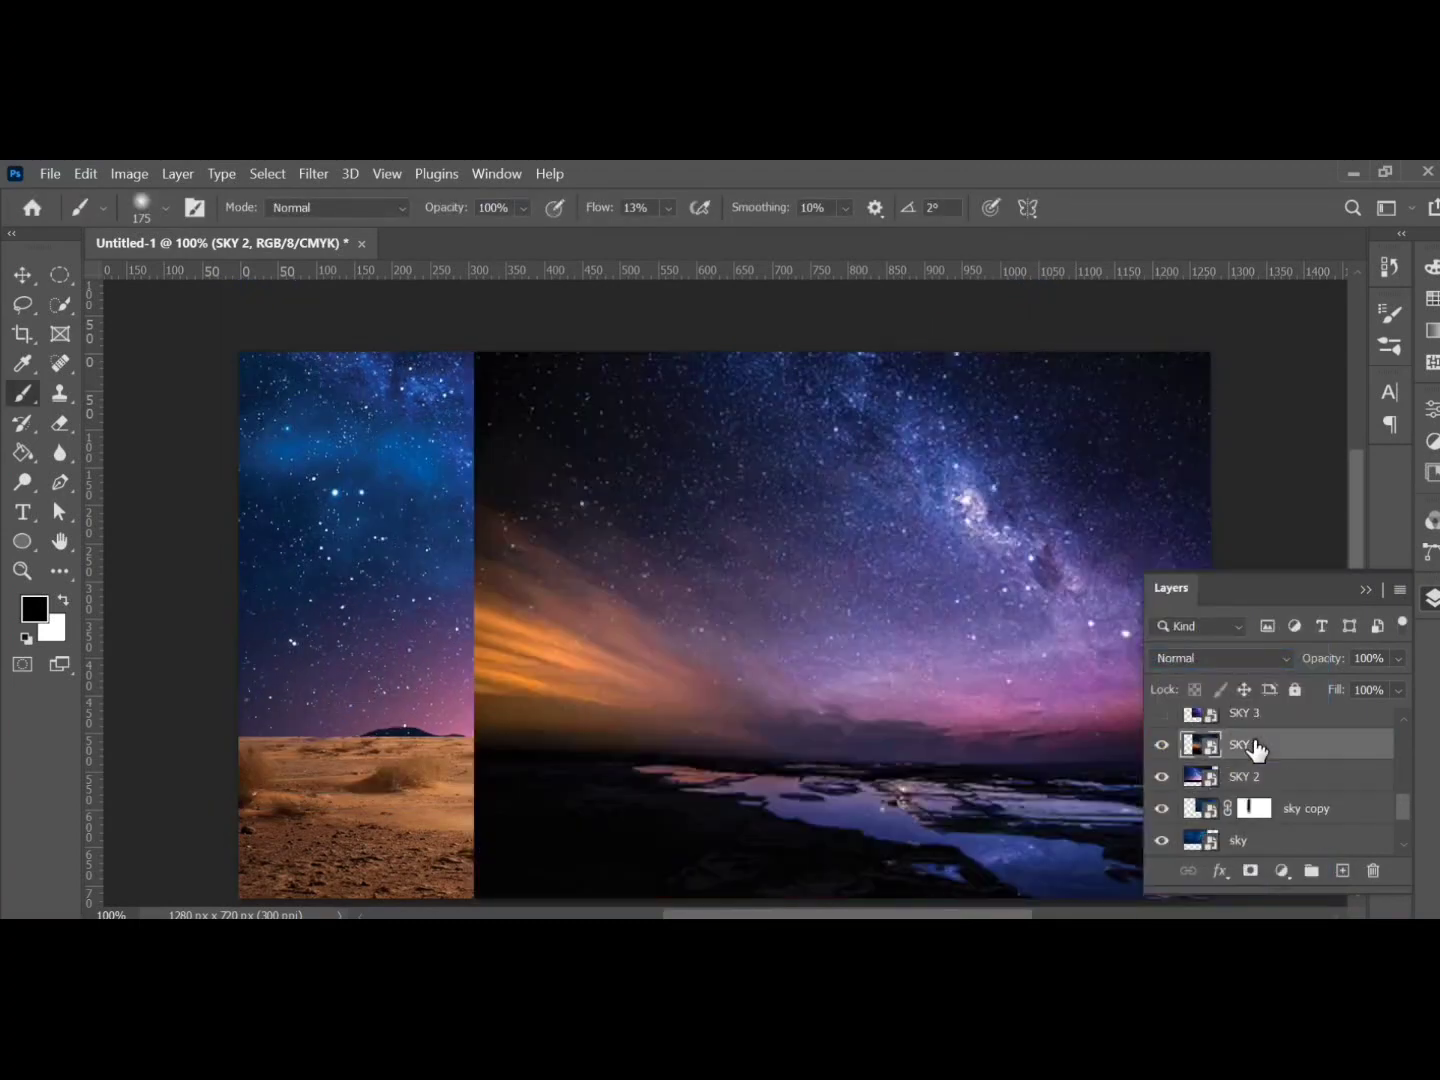
left_click(1271, 665)
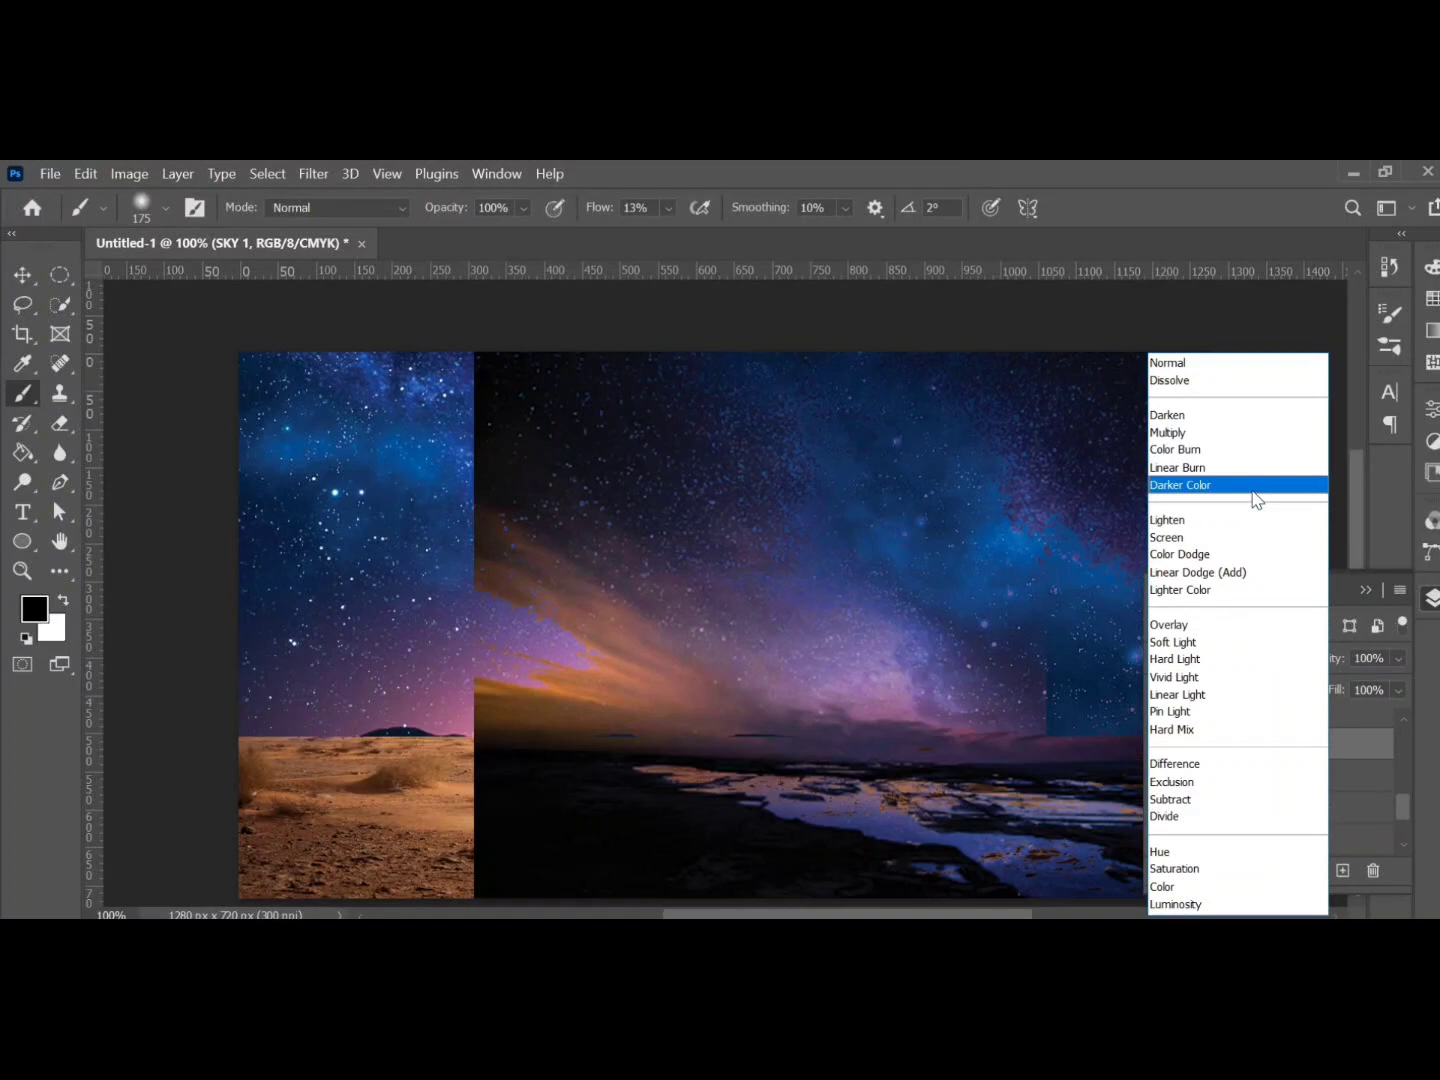
left_click(1249, 520)
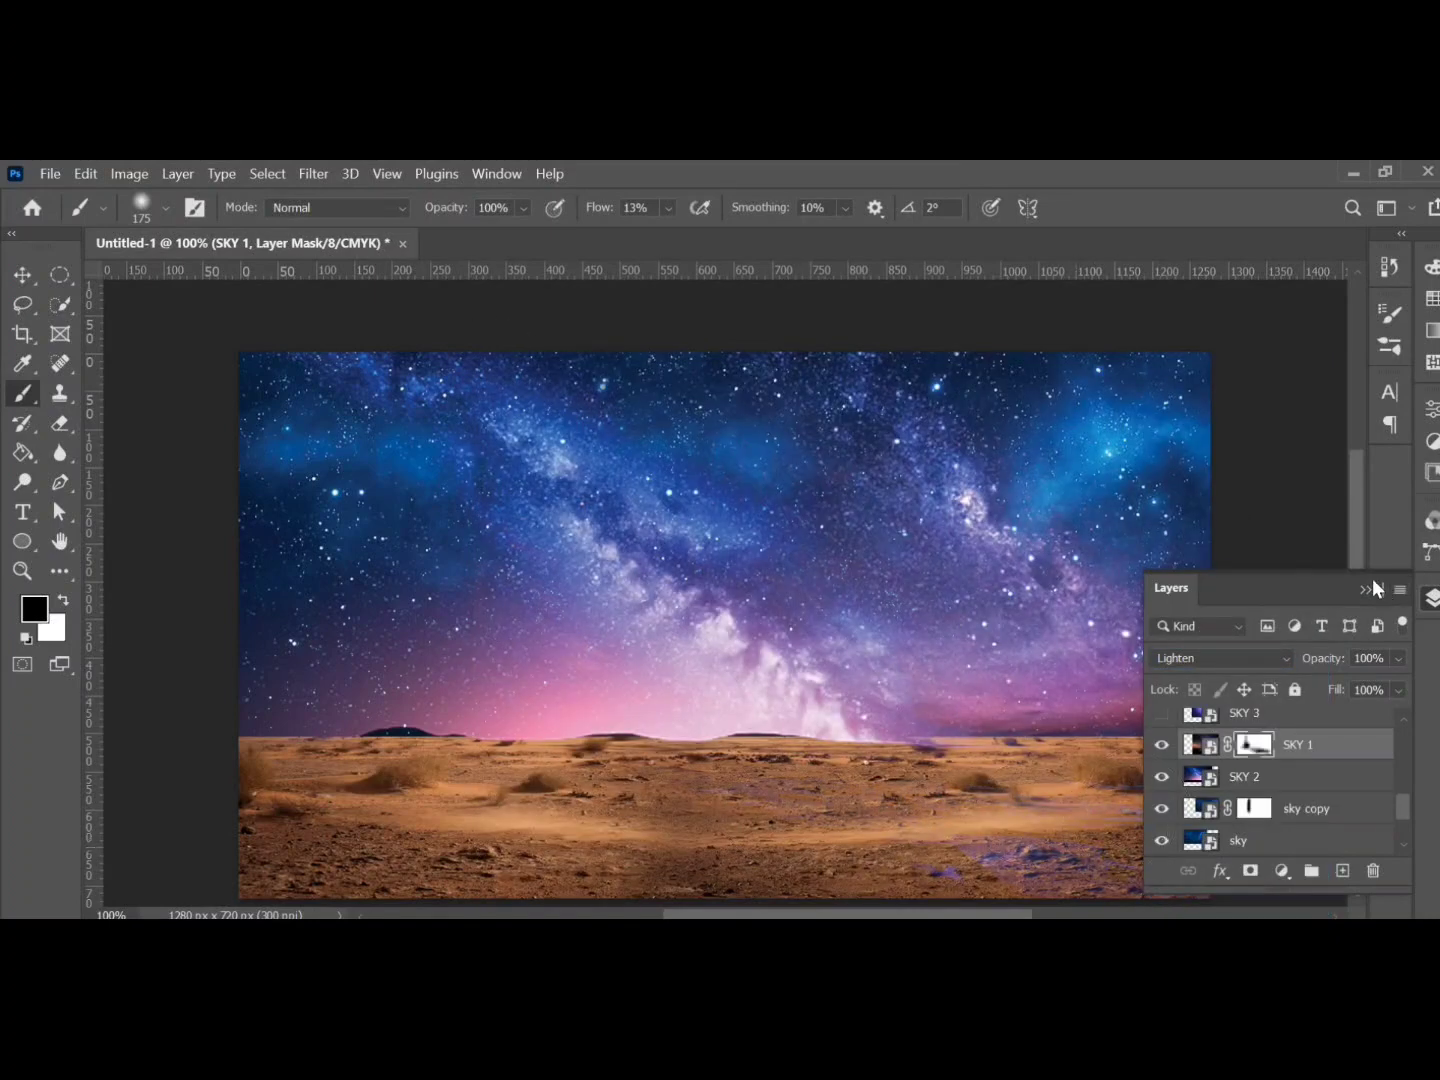
left_click(1373, 589)
left_click(1432, 597)
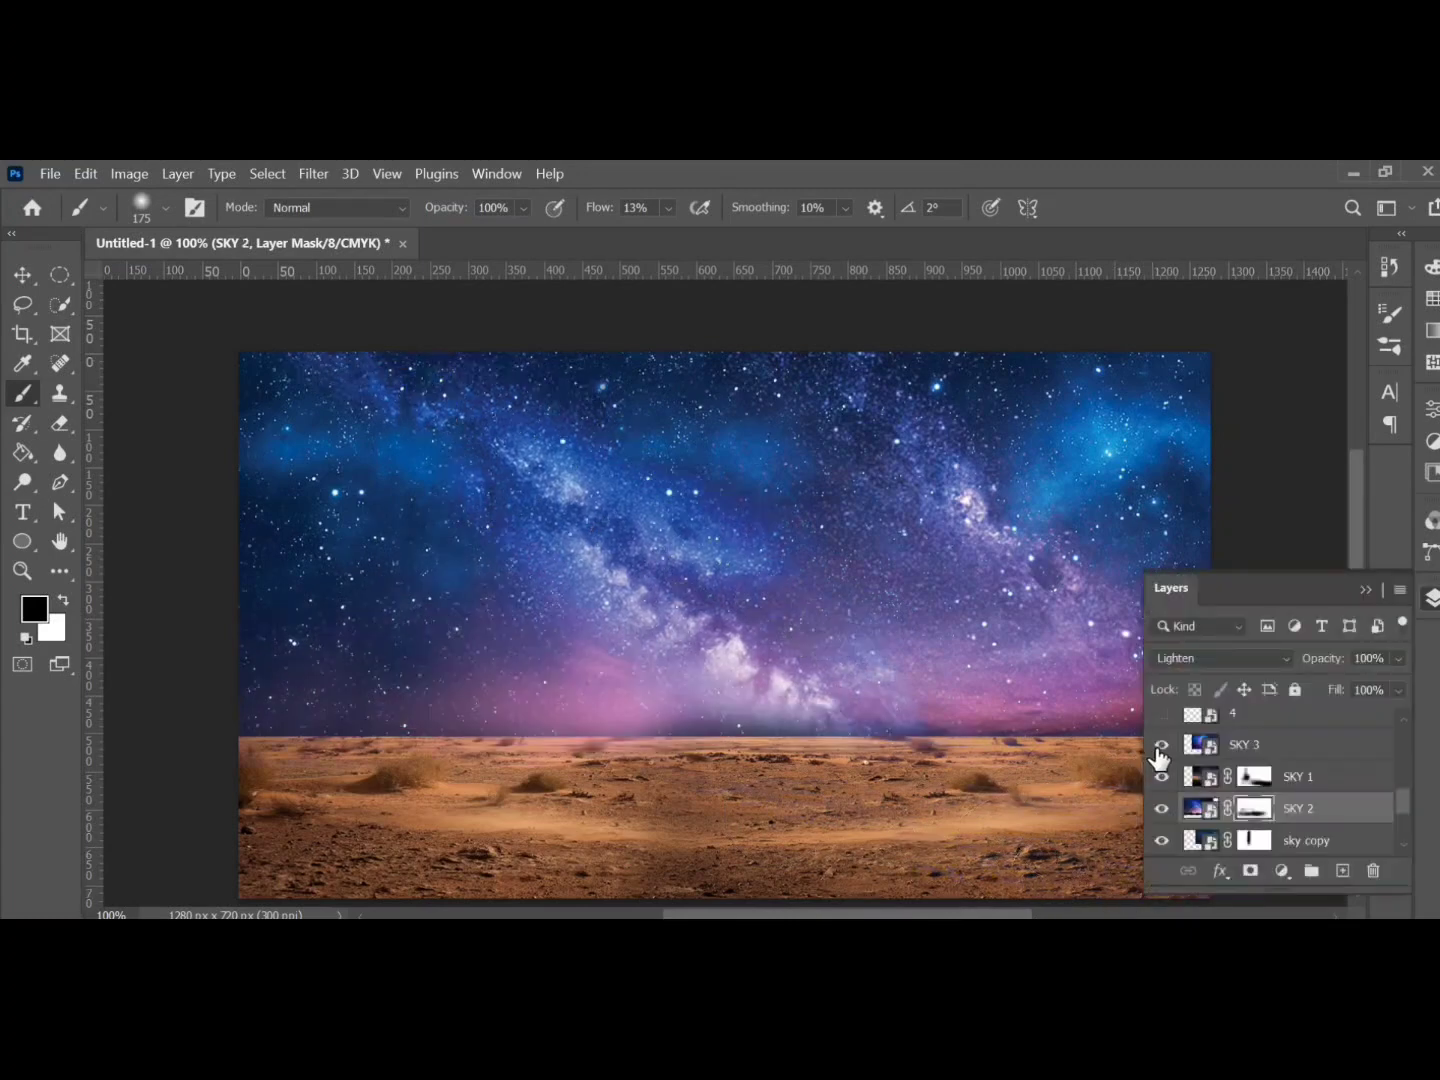
Step: Show SKY 3, blend it with Lighten, and mask out the bright nebula glow
left_click(1161, 745)
left_click(1245, 744)
left_click(1248, 662)
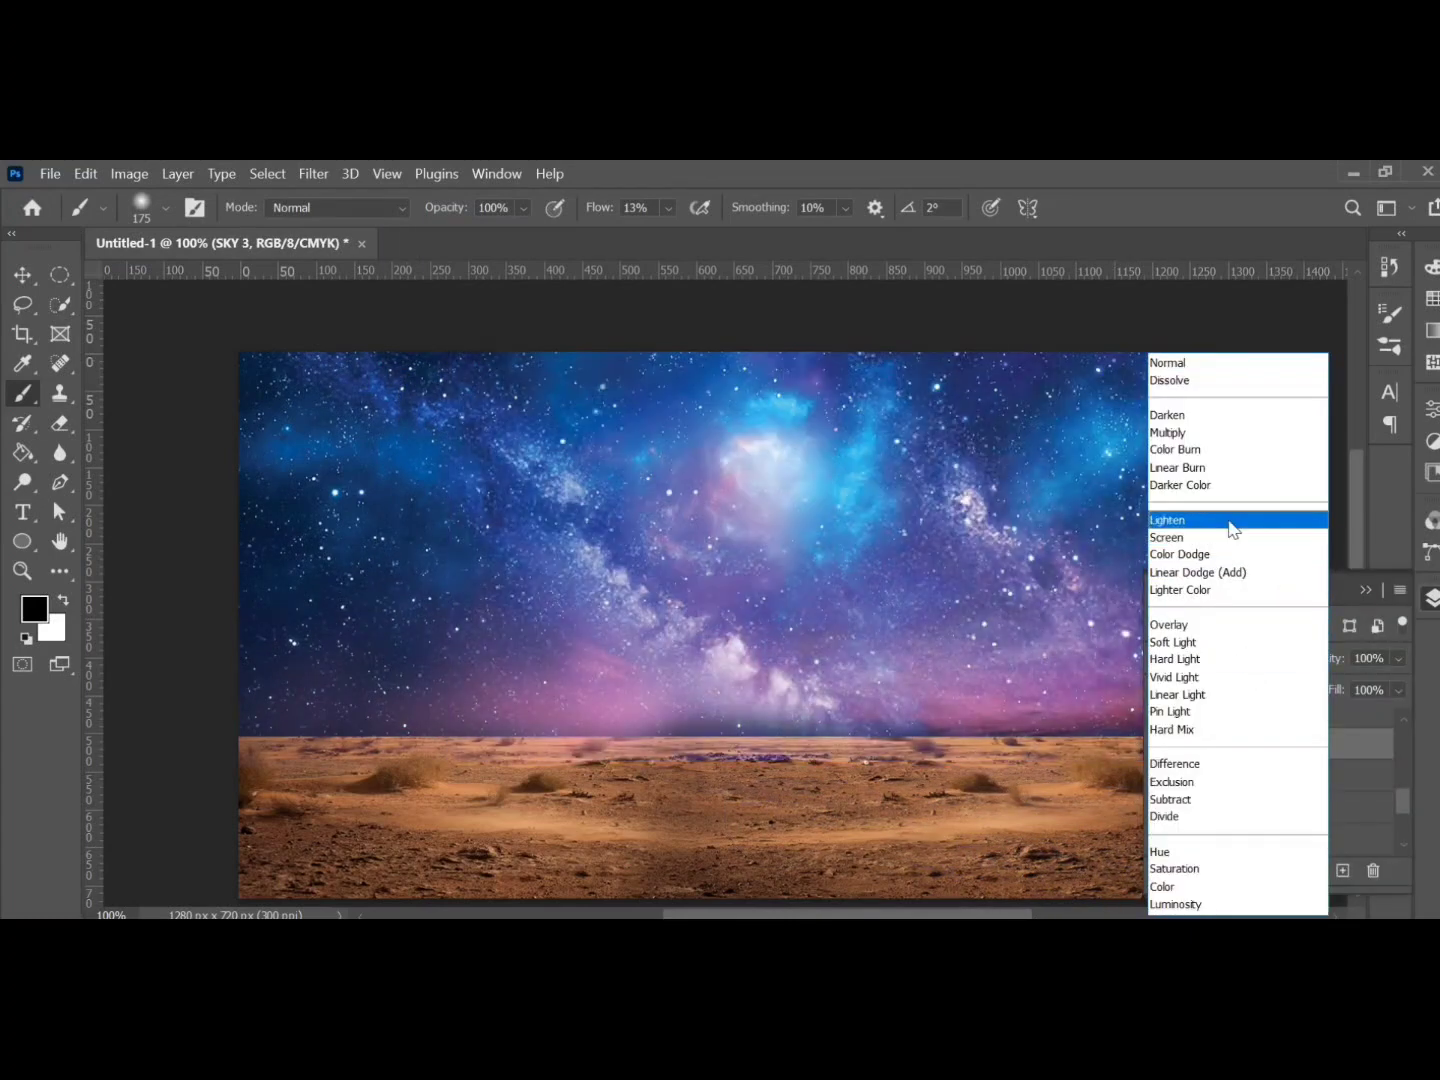
left_click(1228, 520)
left_click(1250, 869)
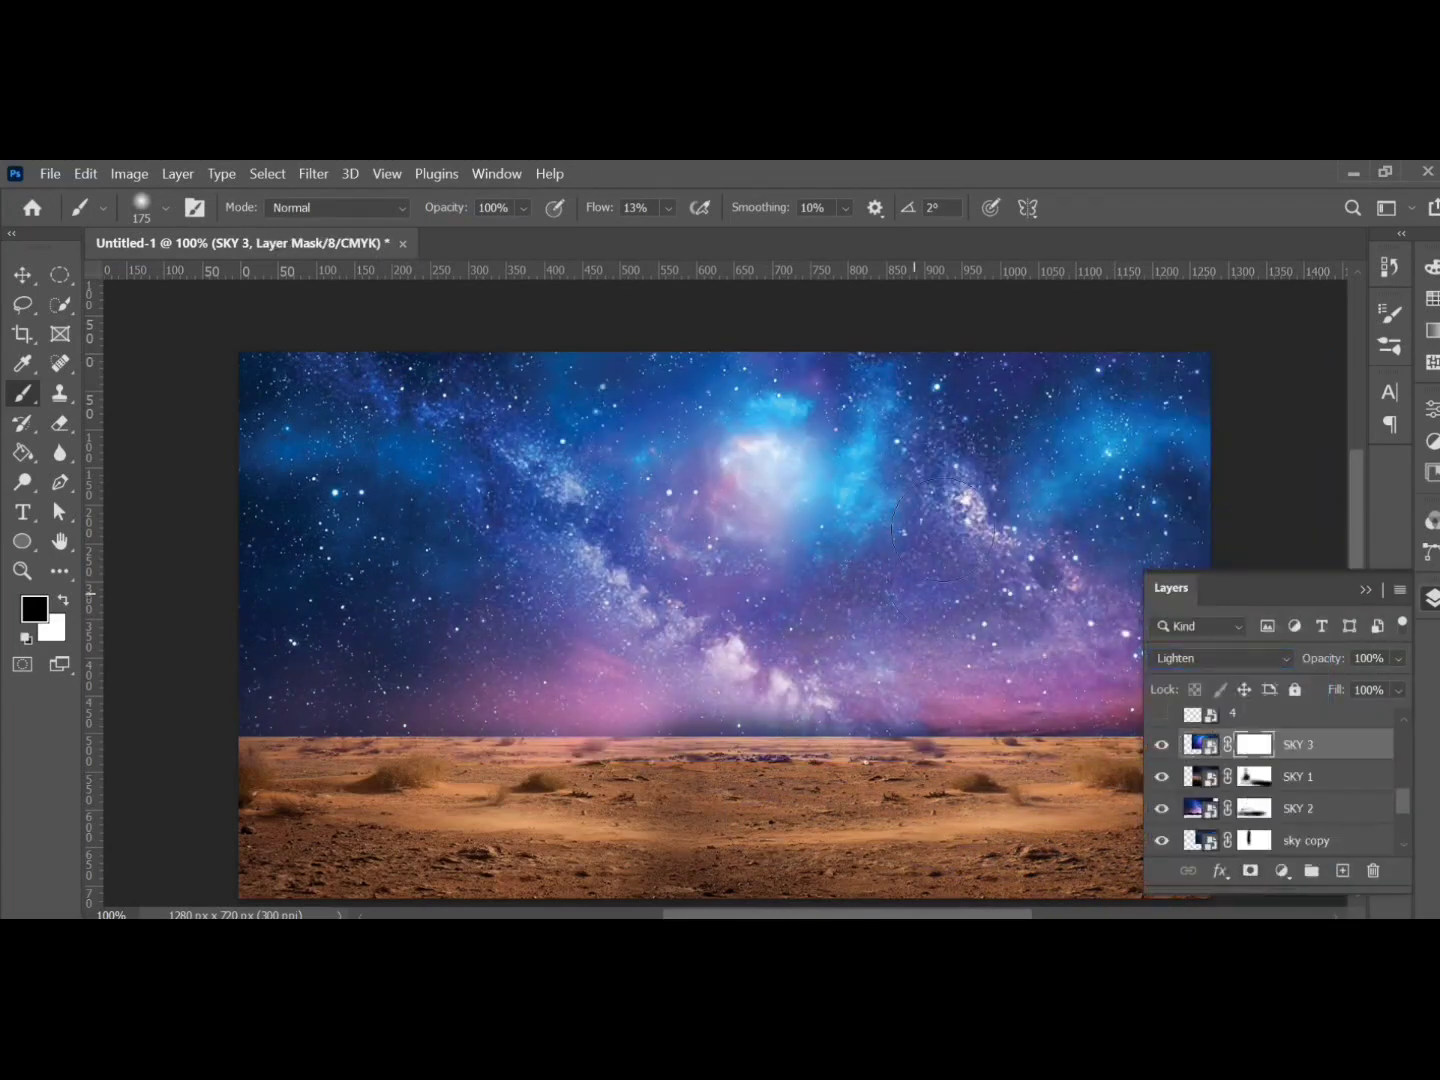
mouse_move(719, 540)
left_mouse_down()
mouse_move(786, 485)
mouse_move(801, 542)
left_mouse_up()
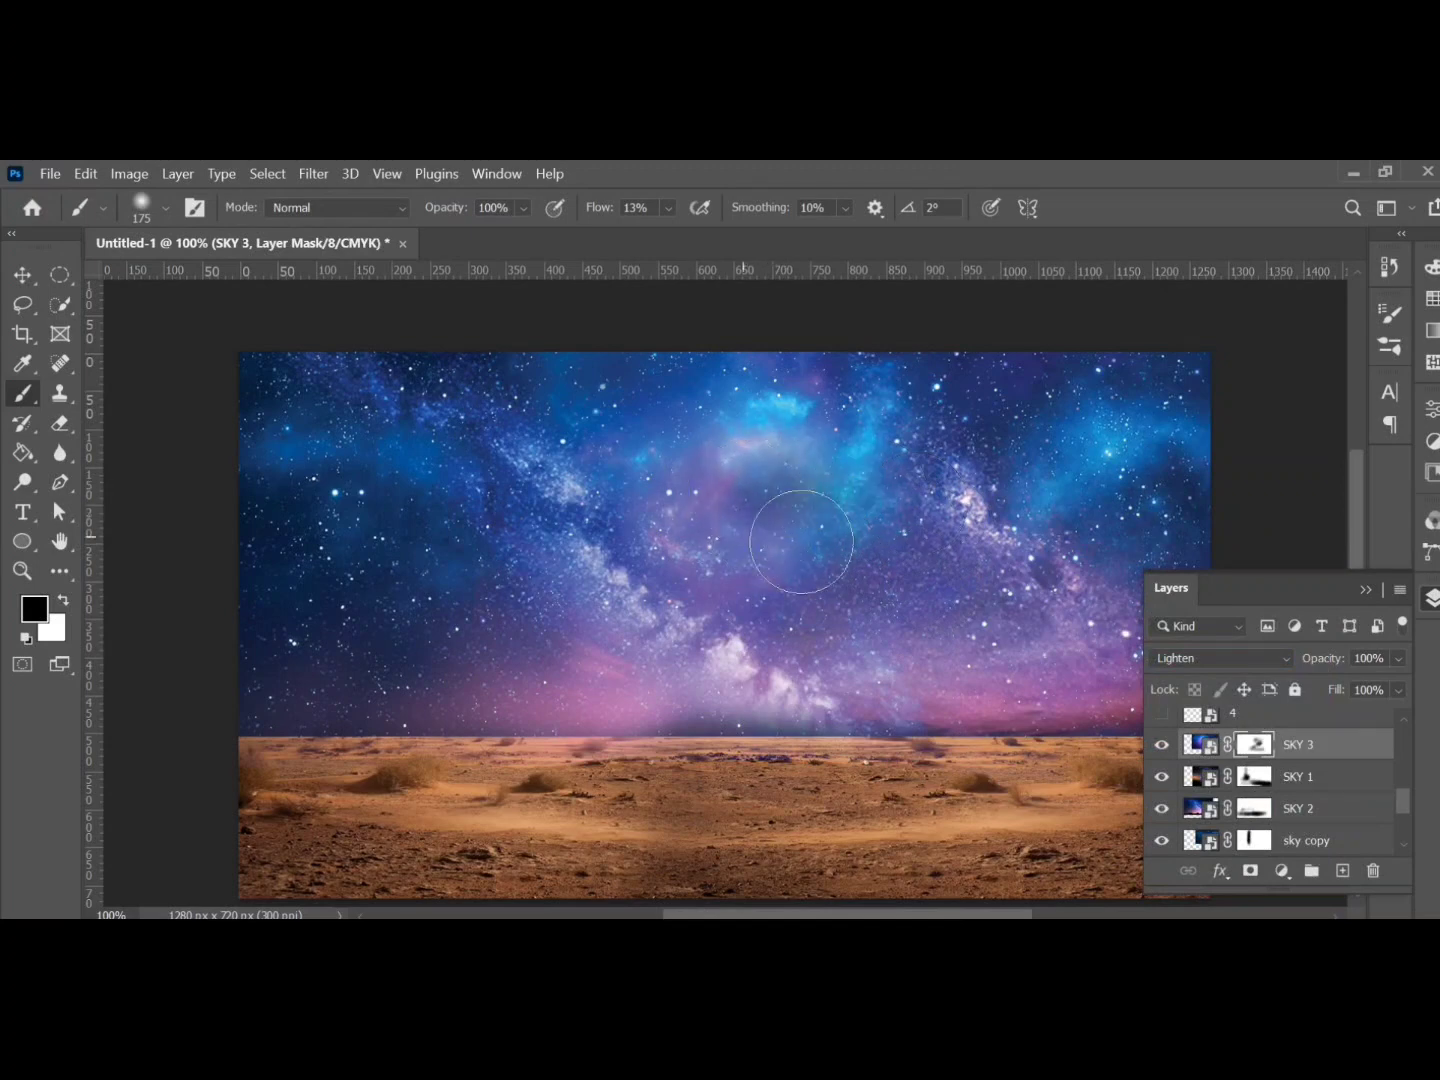
Step: Reveal the white, red, yellow and green gemstone layers
scroll(1171, 751, "up", 2)
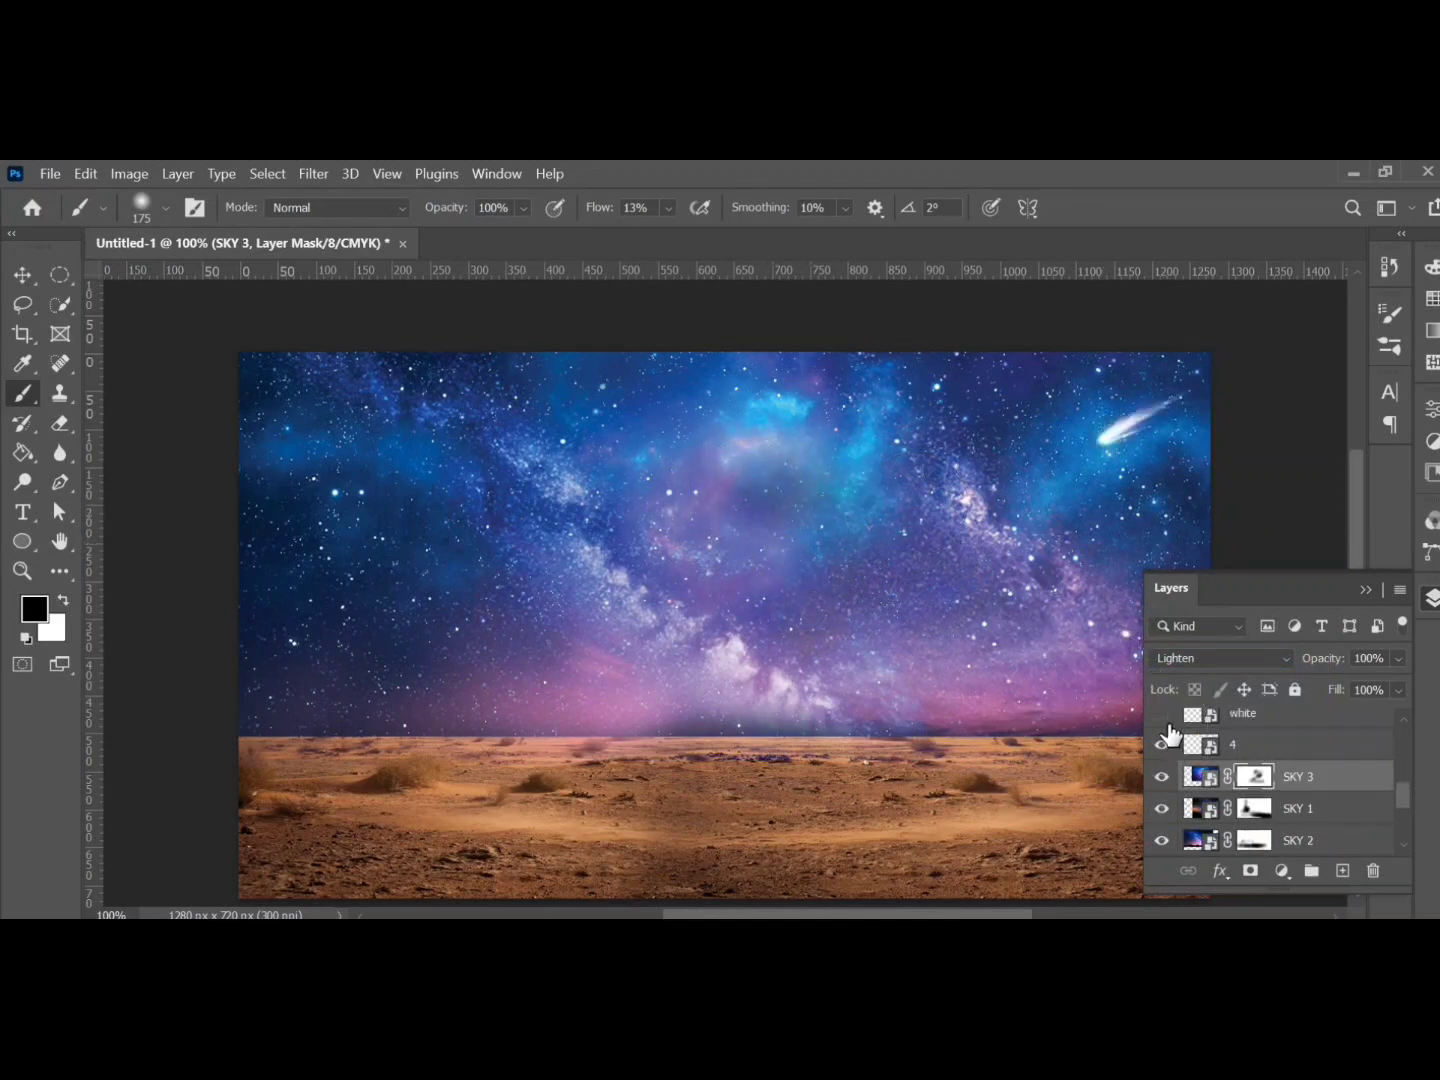
left_click(1161, 743)
scroll(1200, 769, "up", 1)
left_click(1162, 745)
scroll(1160, 752, "up", 1)
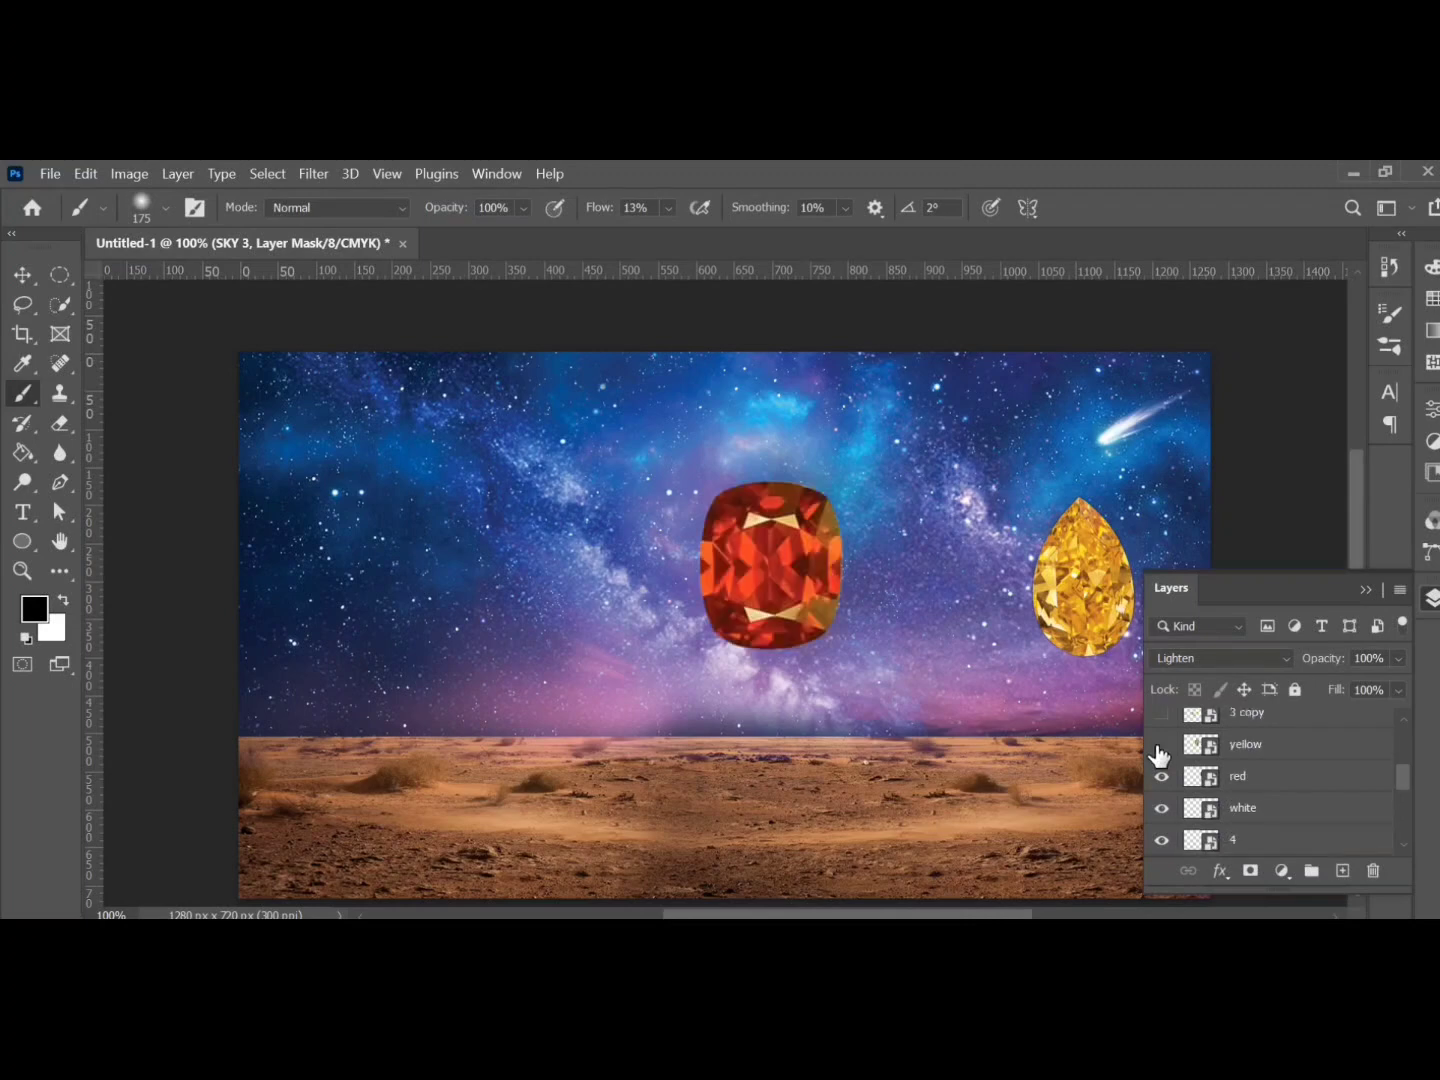
left_click(1161, 745)
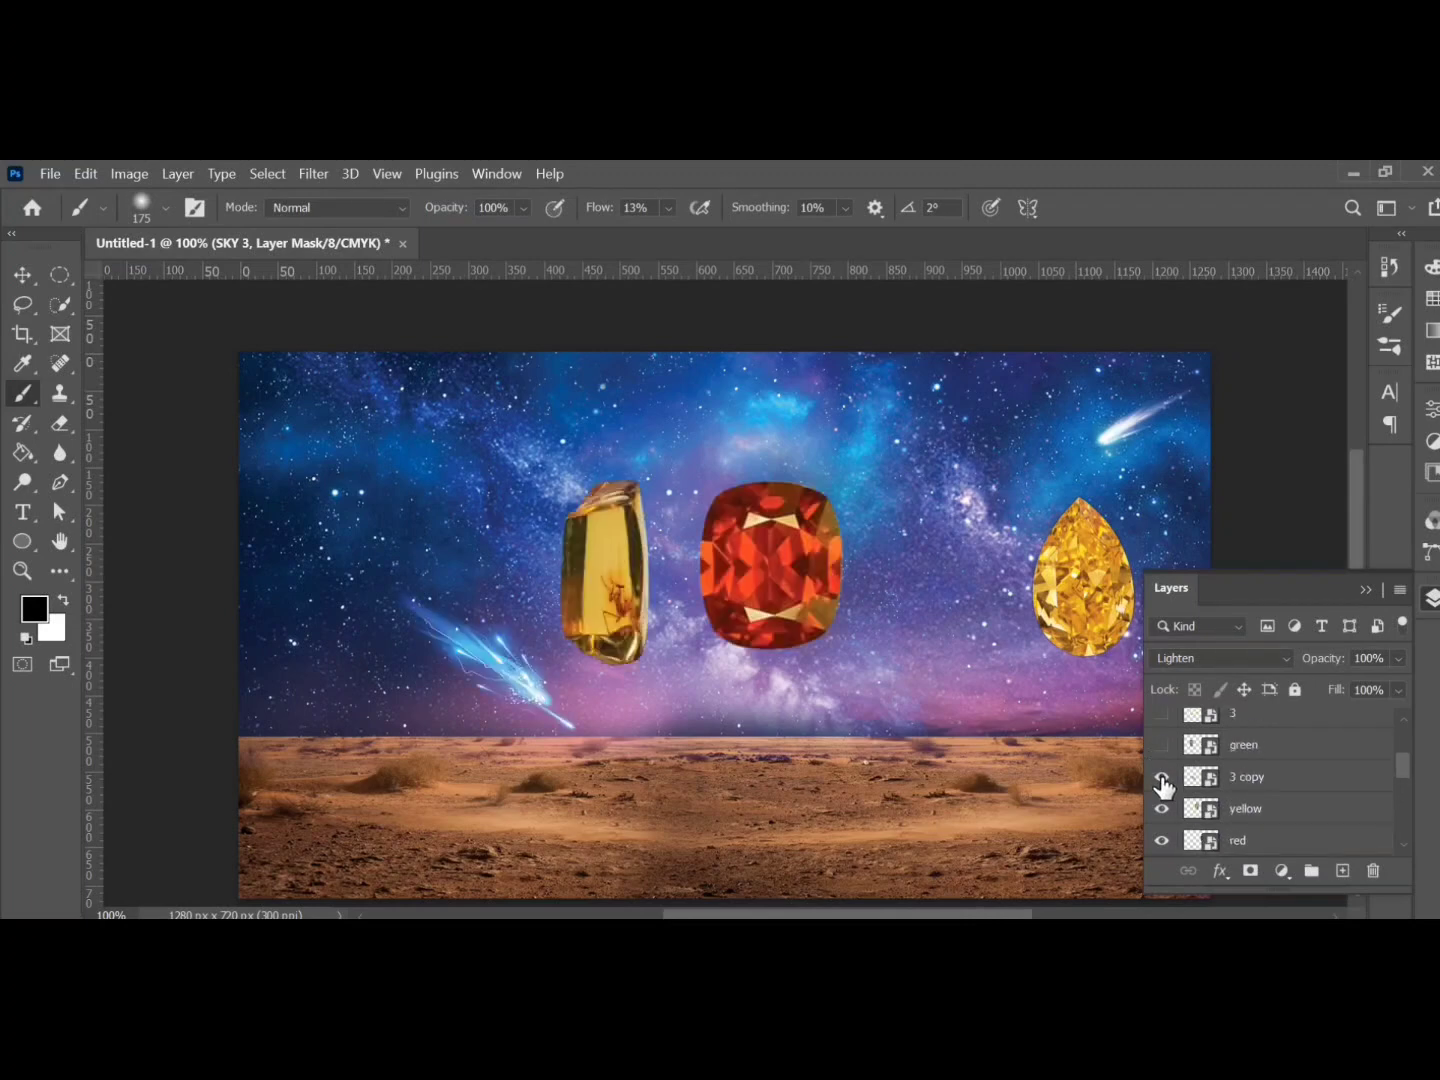
left_click(1162, 778)
Step: Show the blue gem between red and yellow, plus the comet layers 3 and 3 copy
scroll(1170, 761, "up", 1)
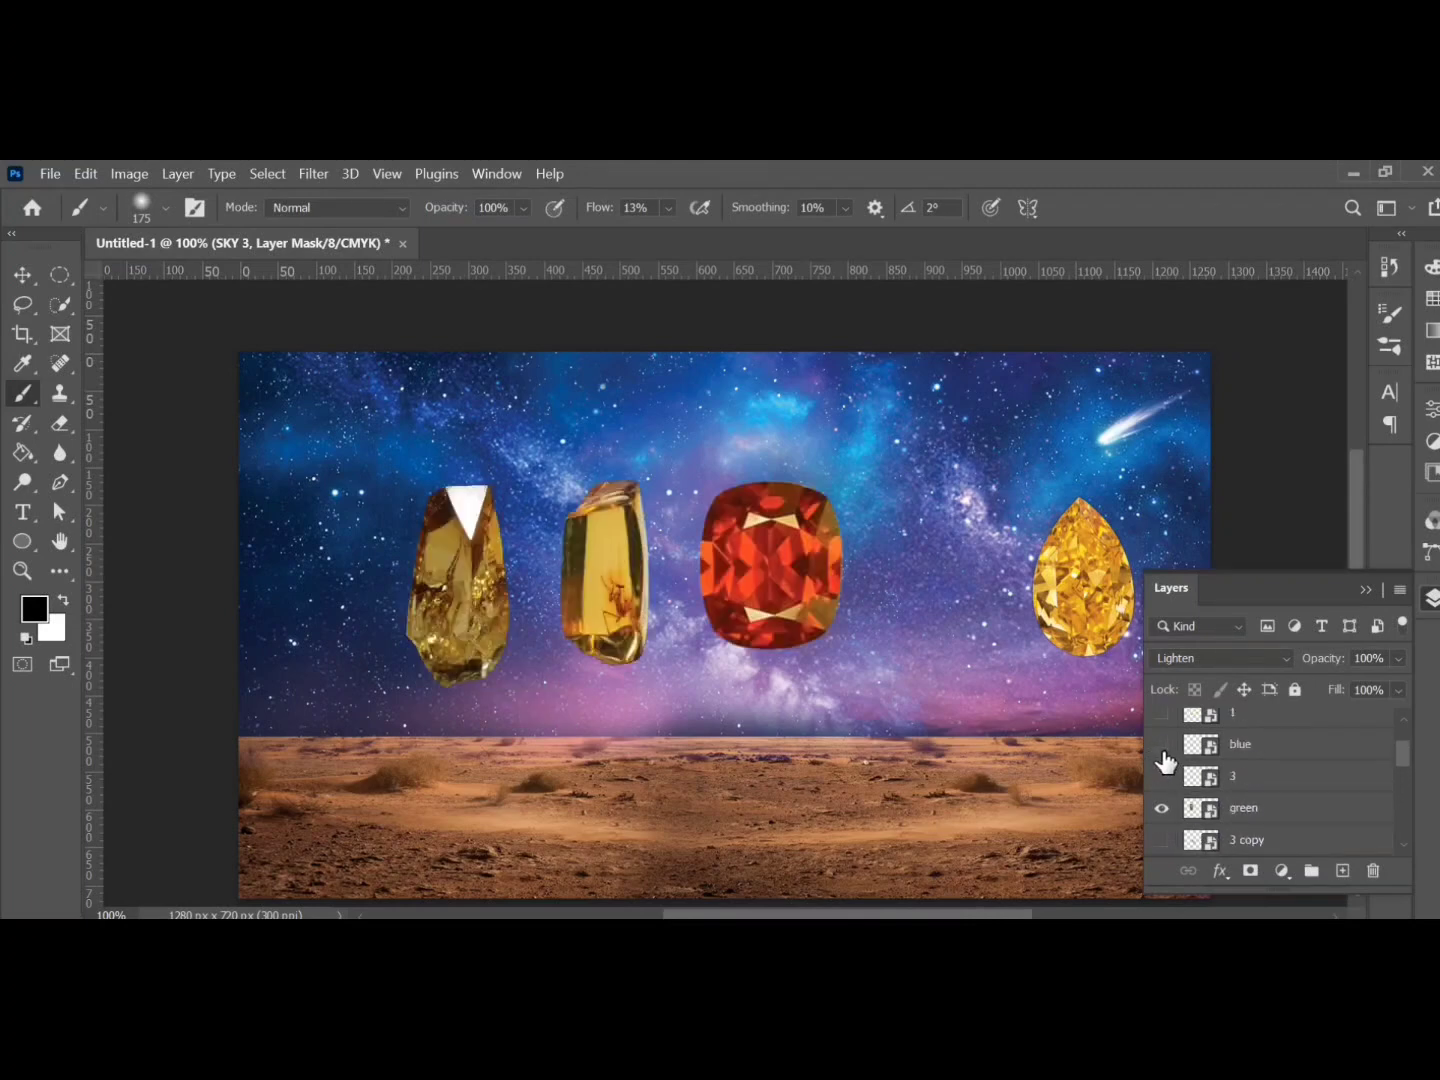
left_click(1161, 745)
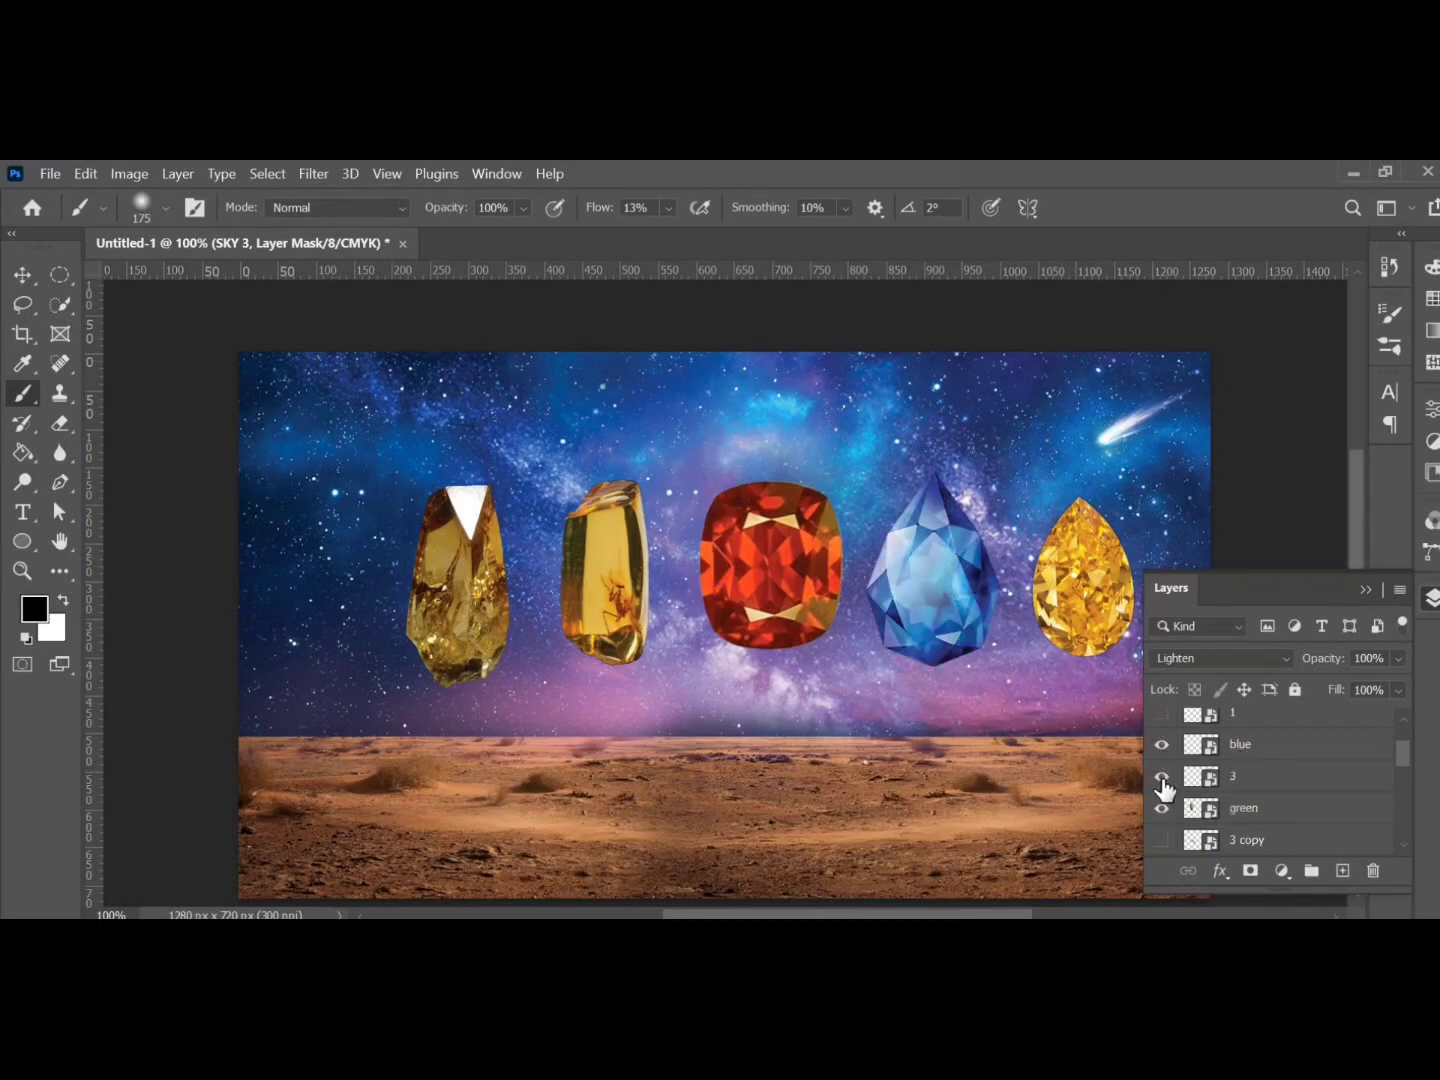
left_click(1161, 778)
left_click(1161, 842)
scroll(1200, 835, "down", 2)
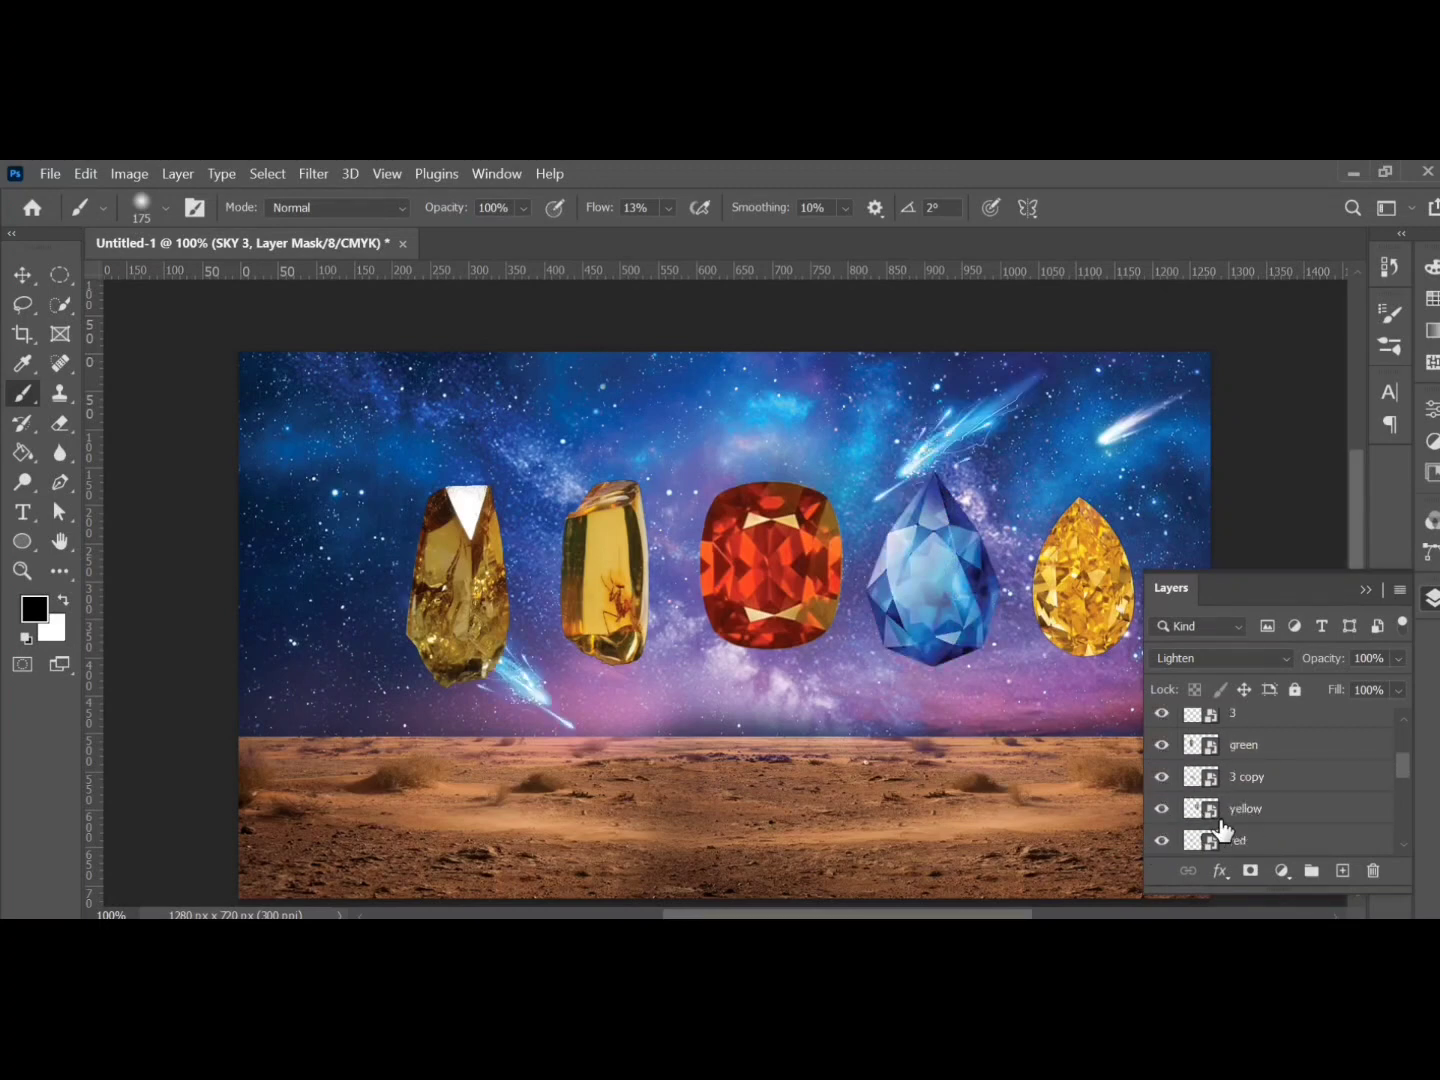
scroll(1256, 823, "down", 1)
left_click(1161, 779)
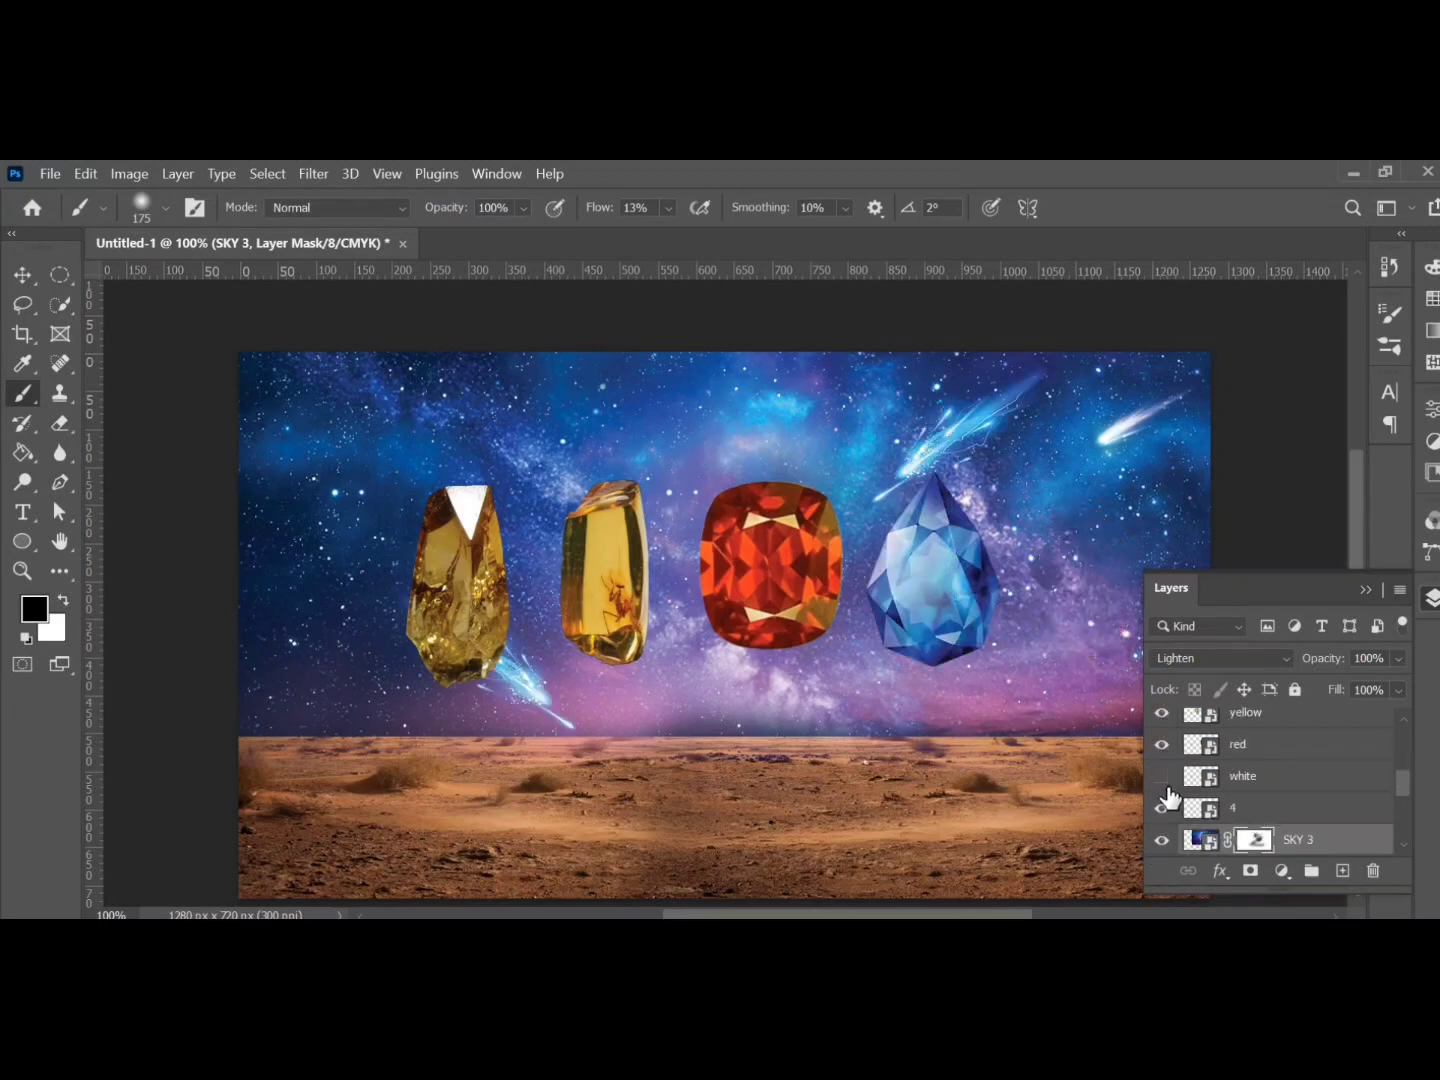
left_click(1292, 790)
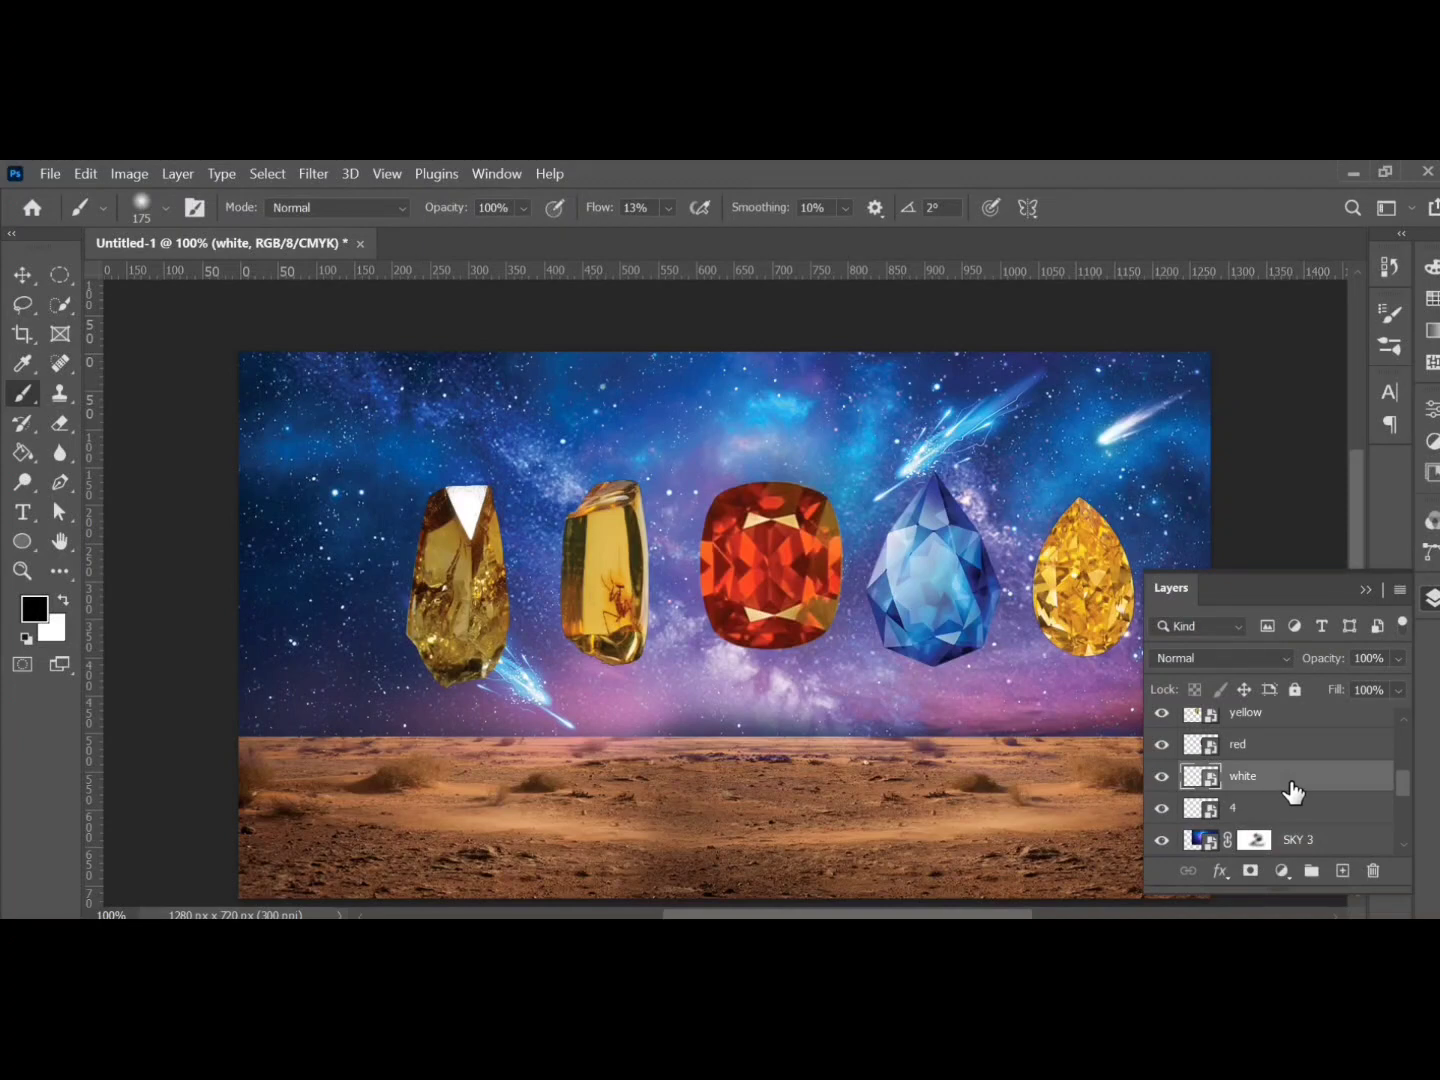
Step: Duplicate the white layer and set the white copy to Linear Dodge
key("ctrl+j")
left_click(1276, 812)
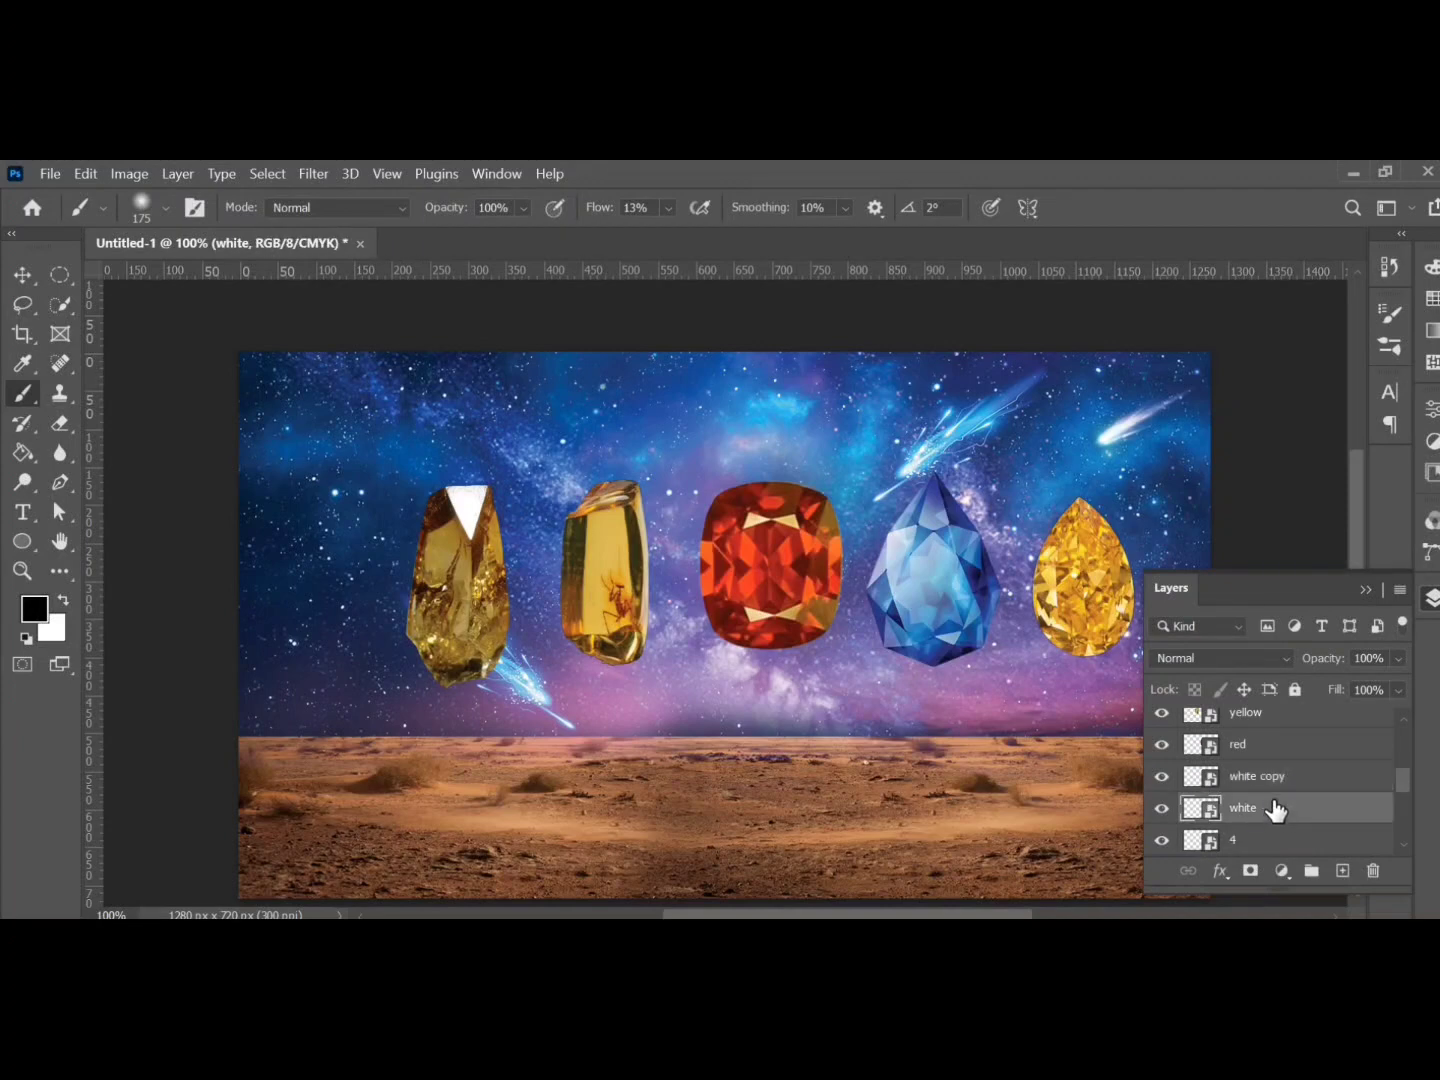
left_click(1280, 776)
left_click(1269, 655)
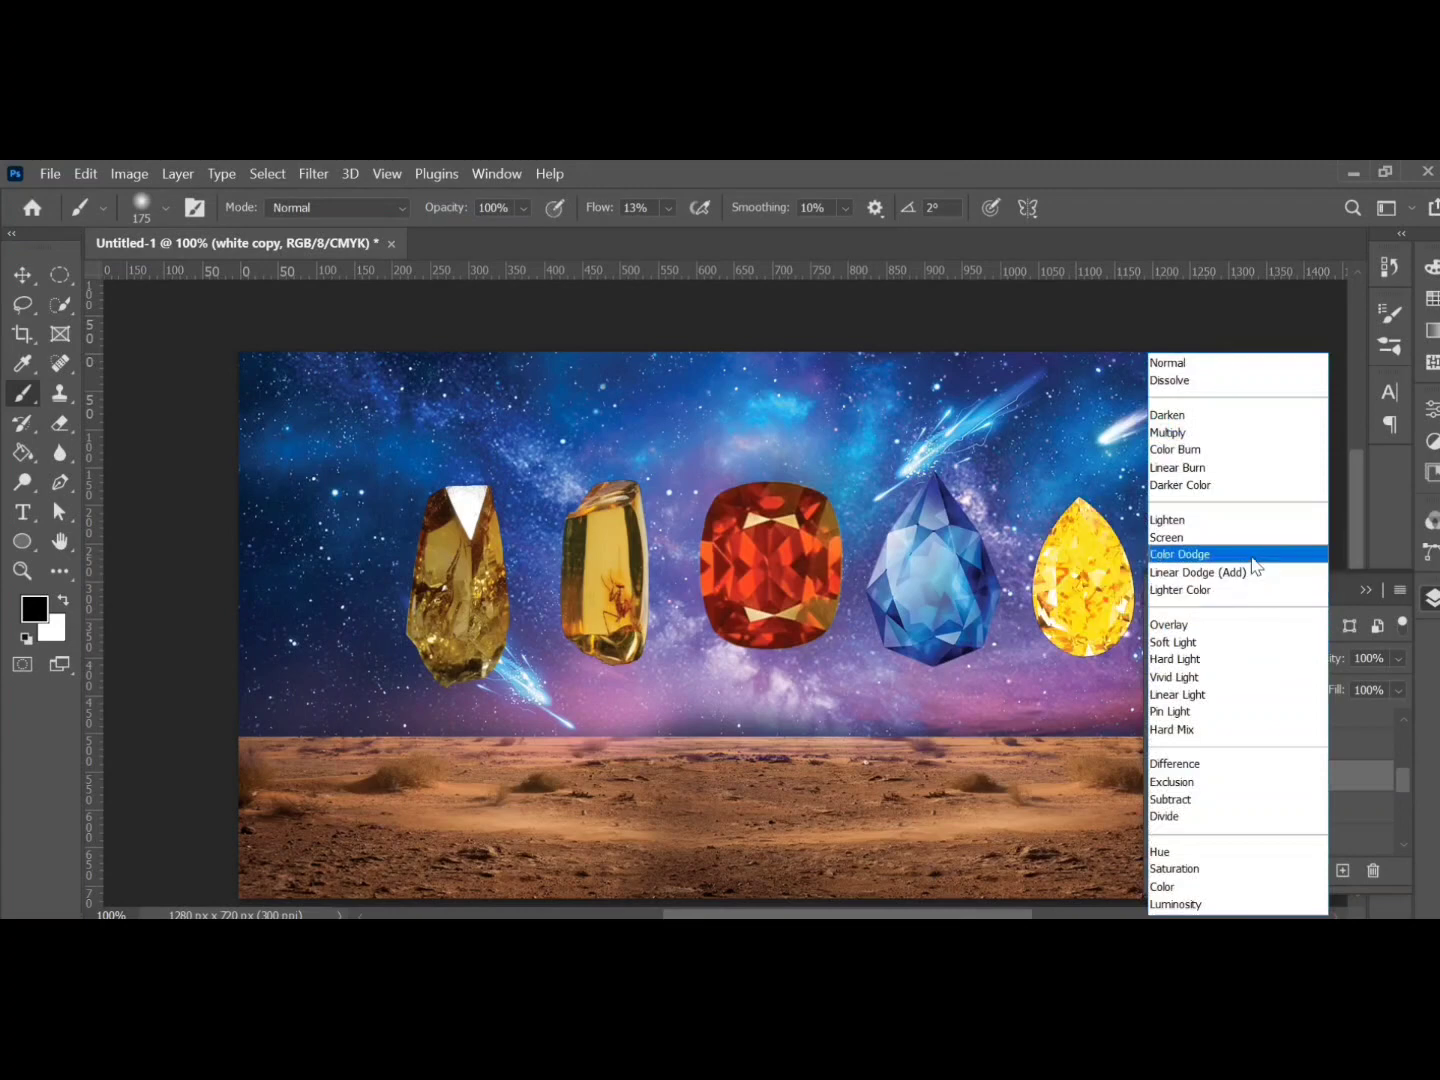
left_click(1240, 571)
Step: Add a clipped, colorized Hue/Saturation adjustment with raised Lightness to make the gem pale white
left_click(1285, 870)
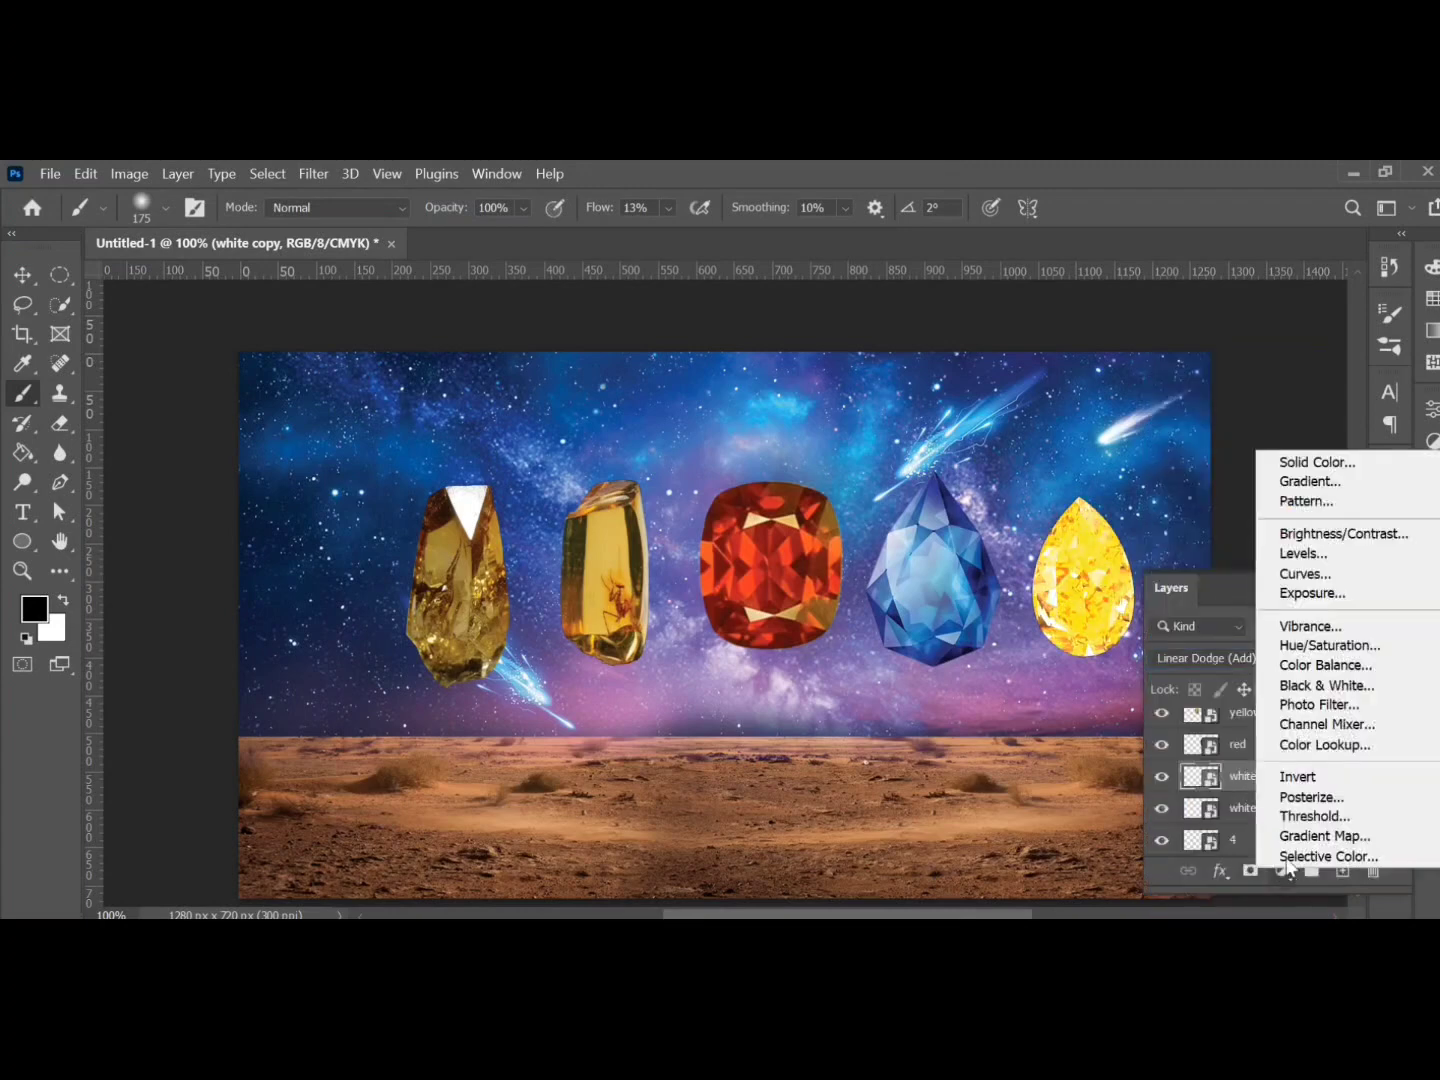
left_click(1292, 643)
left_click(1219, 681)
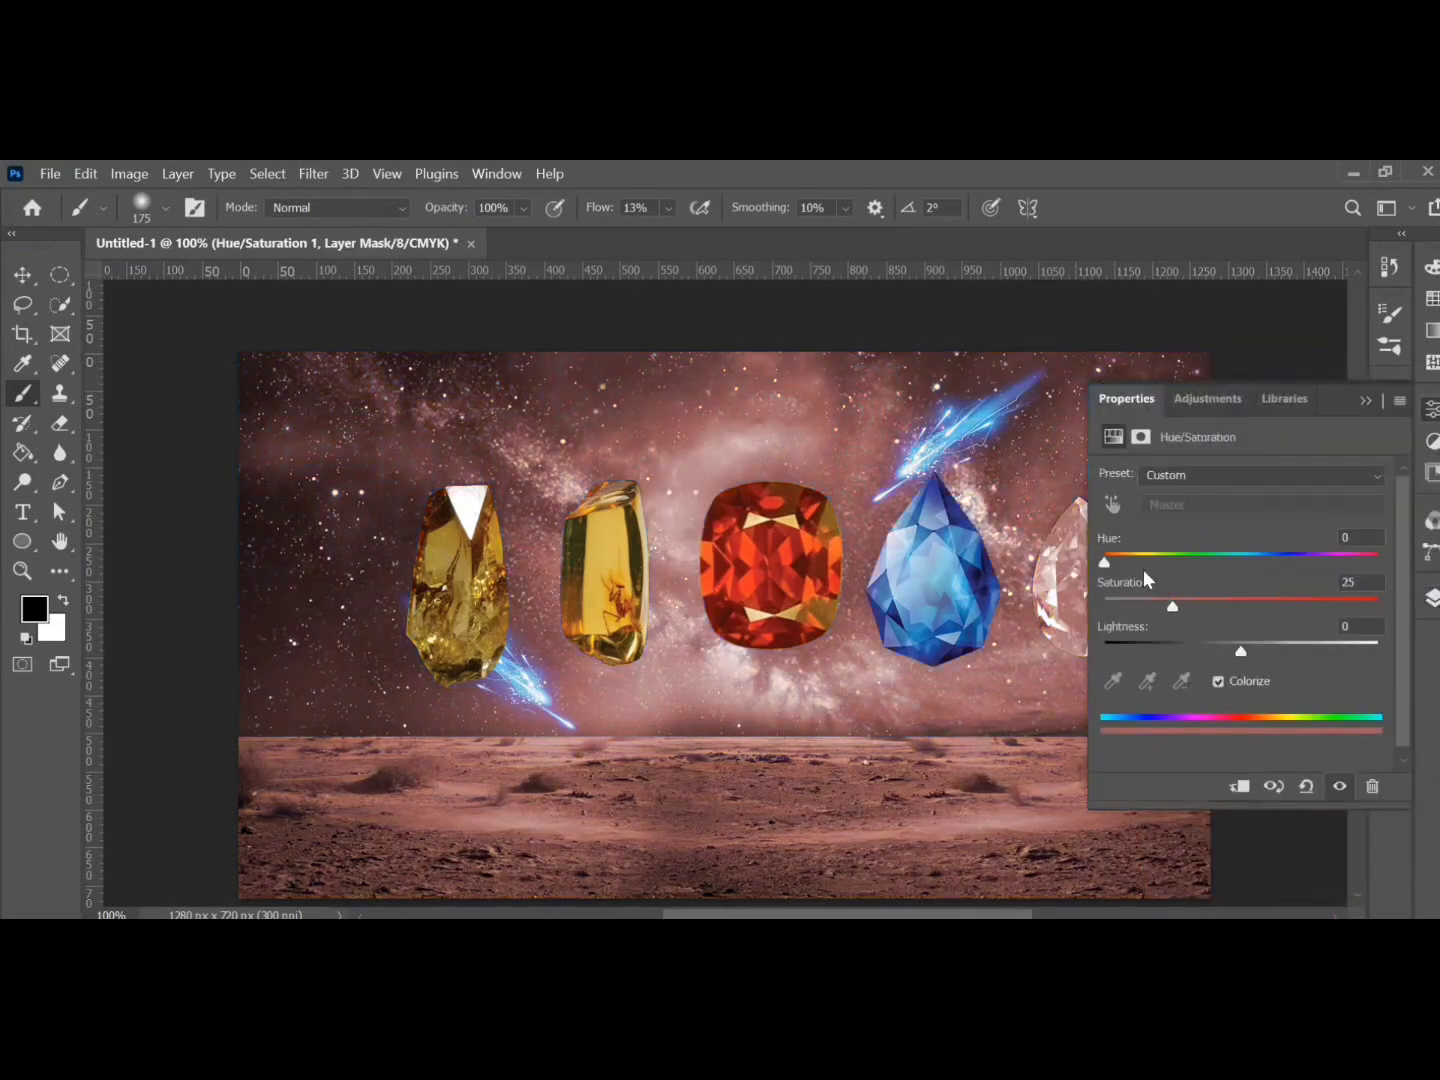
left_click(1242, 787)
left_click_drag(1240, 652, 1340, 651)
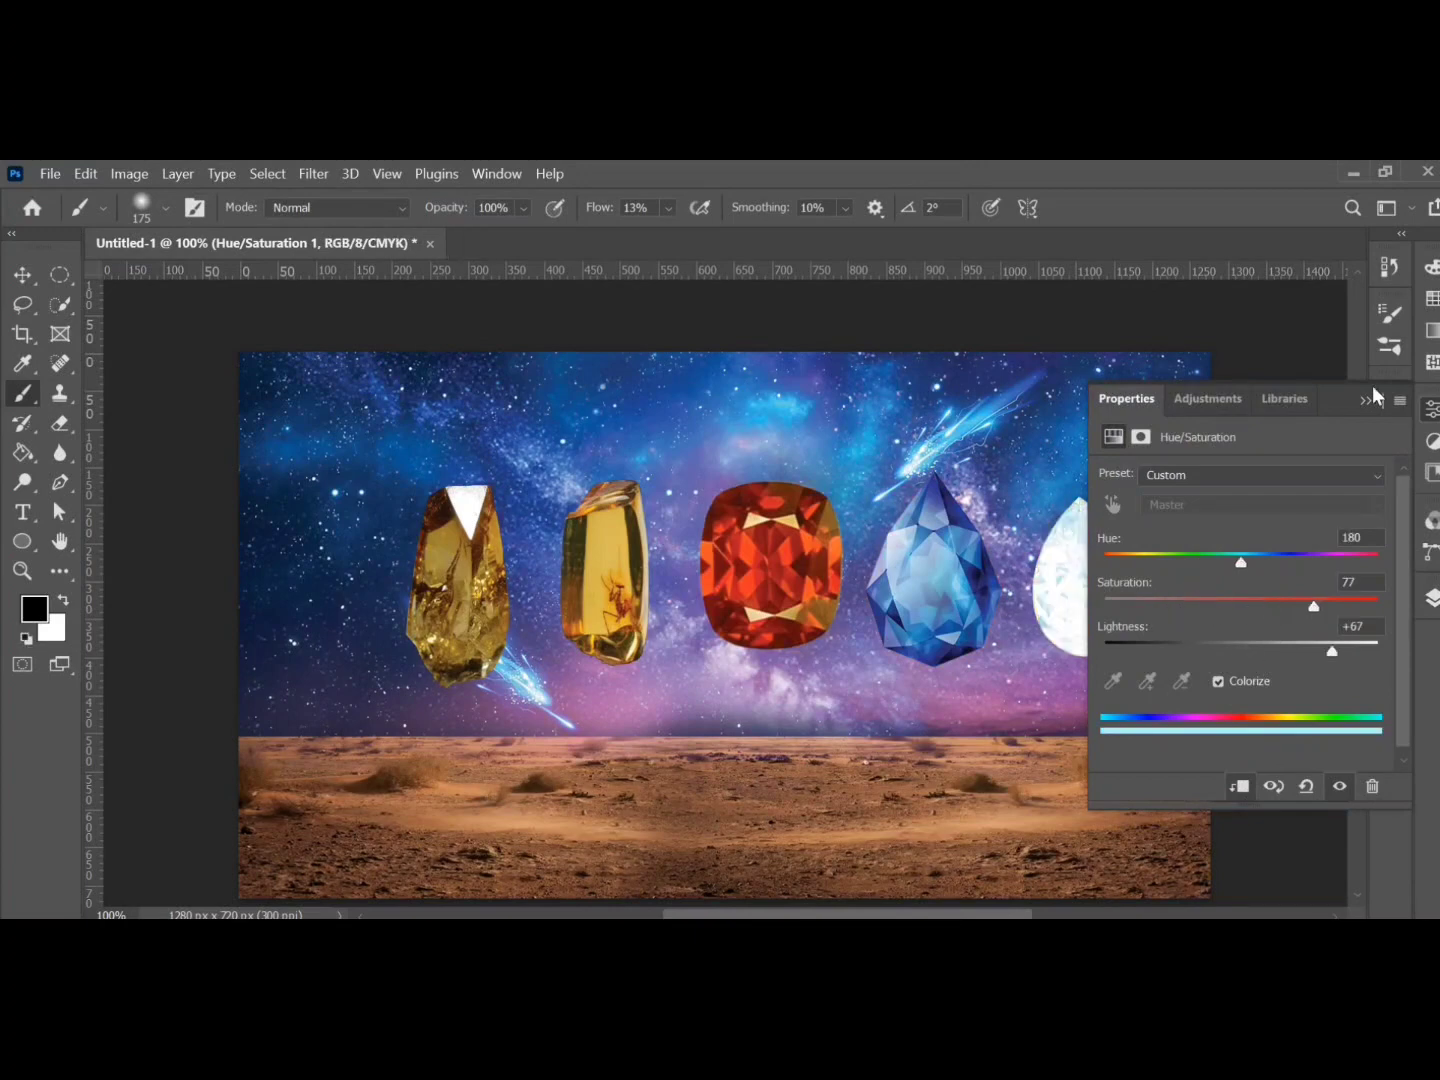
left_click(1365, 401)
left_click(1430, 599)
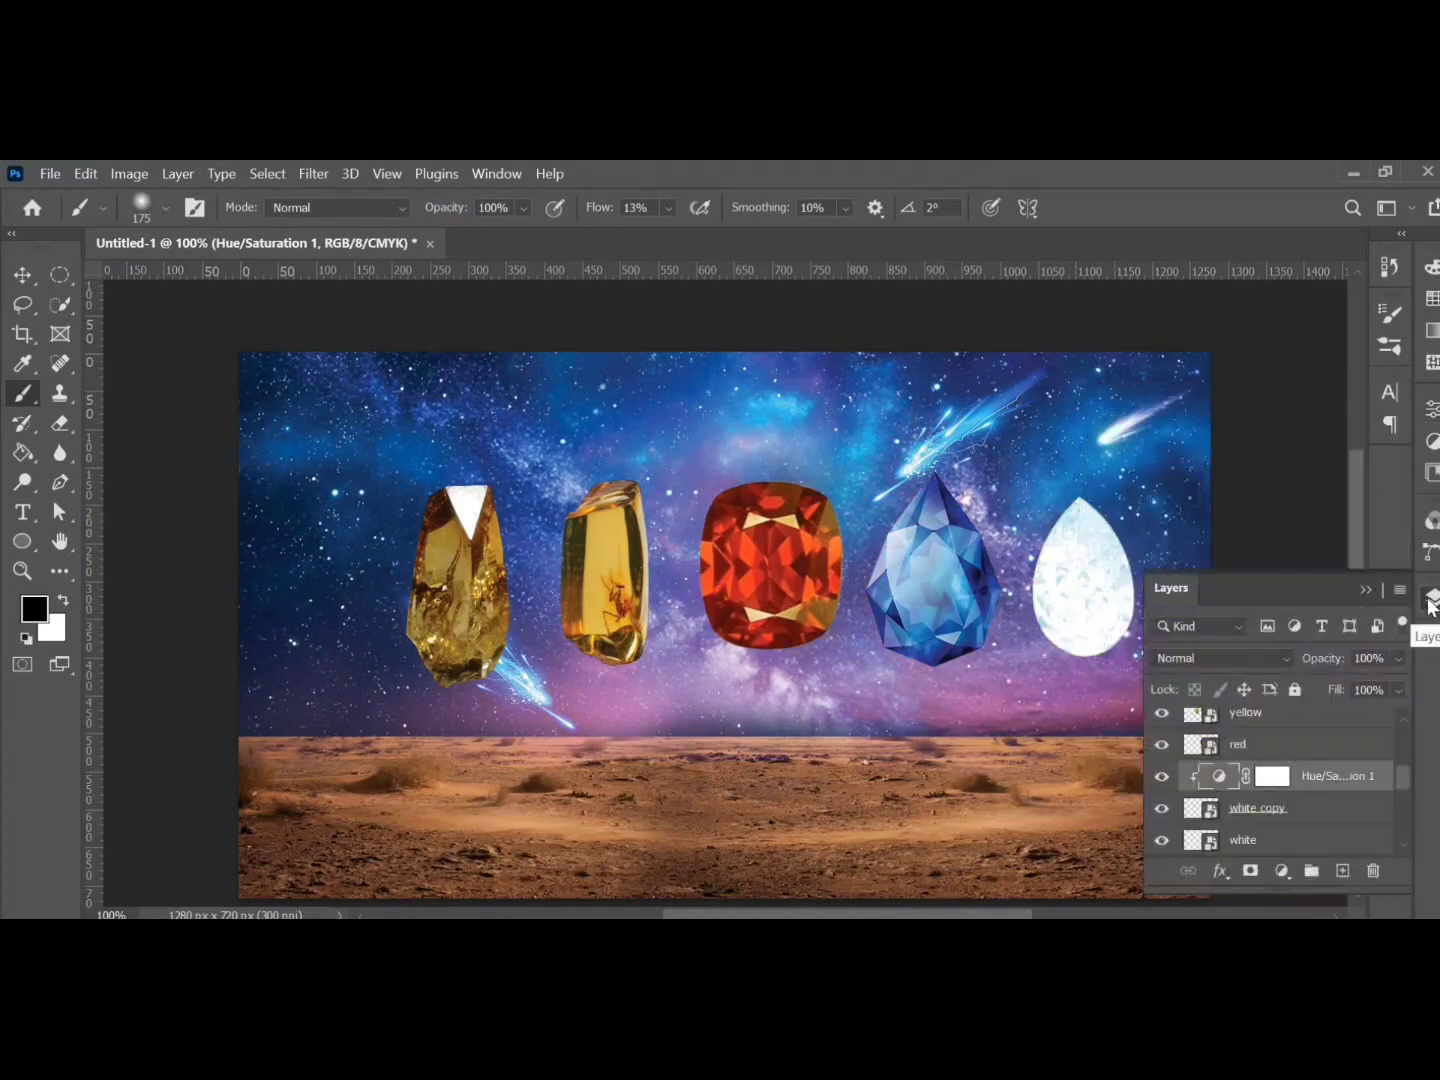
Step: Set the original white layer's blending mode to Color Burn
left_click(1305, 640)
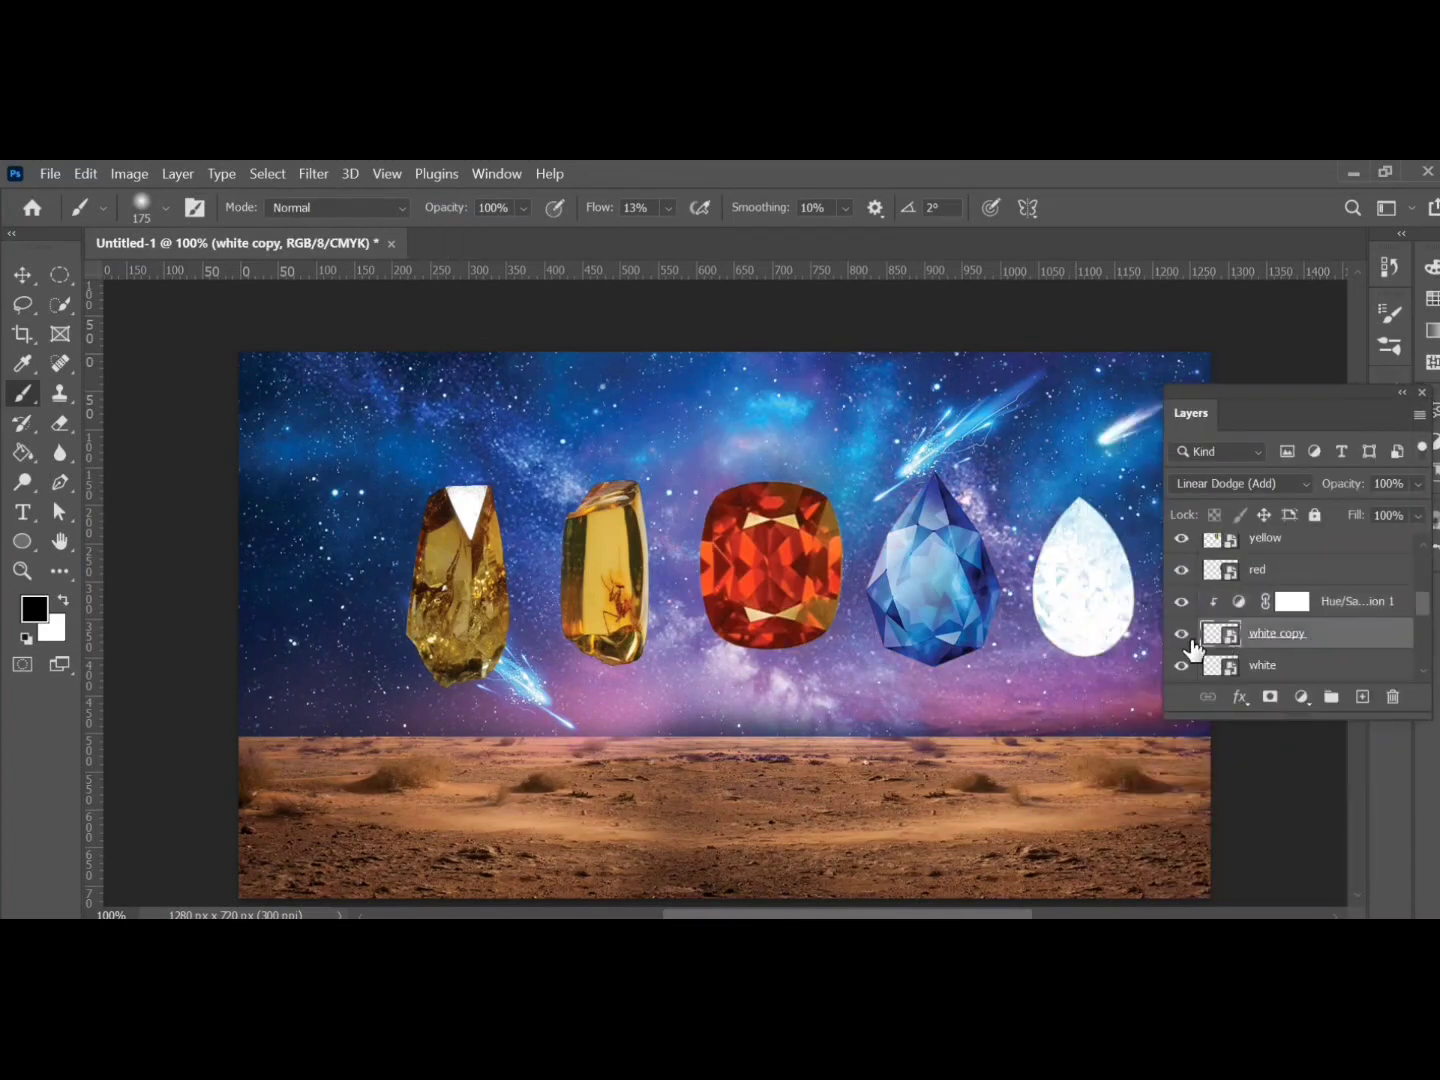
left_click(1199, 668)
left_click(1240, 482)
left_click(1255, 450)
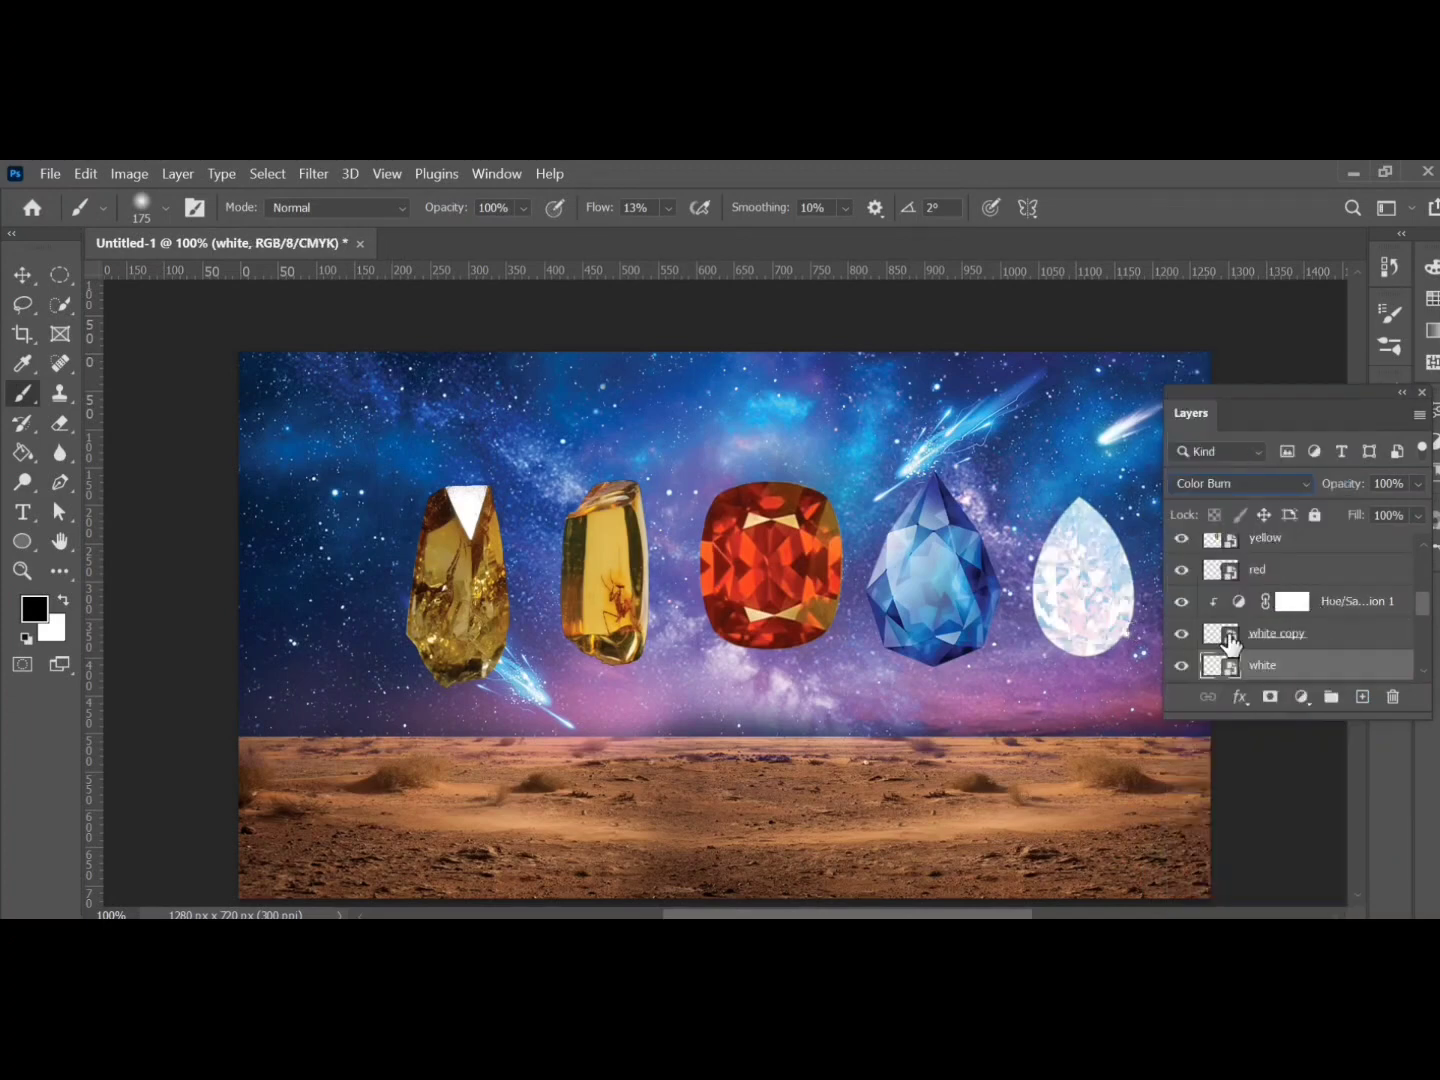
left_click(1347, 641)
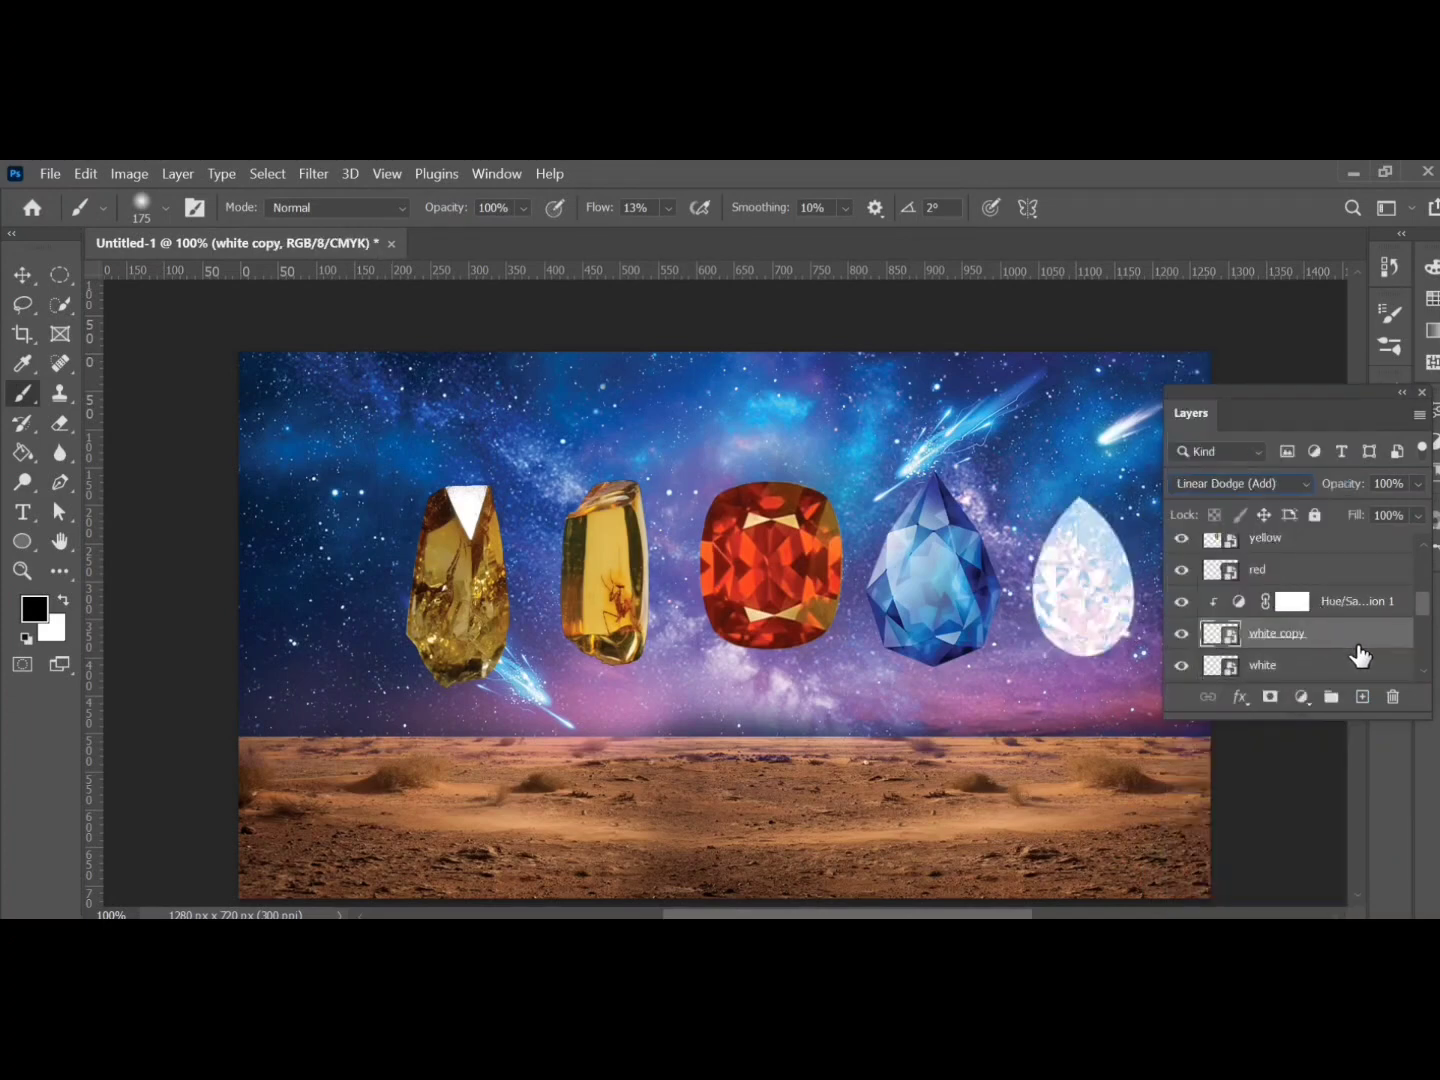
Step: Add a Solid Color fill layer and choose white as its colour
left_click(1292, 601)
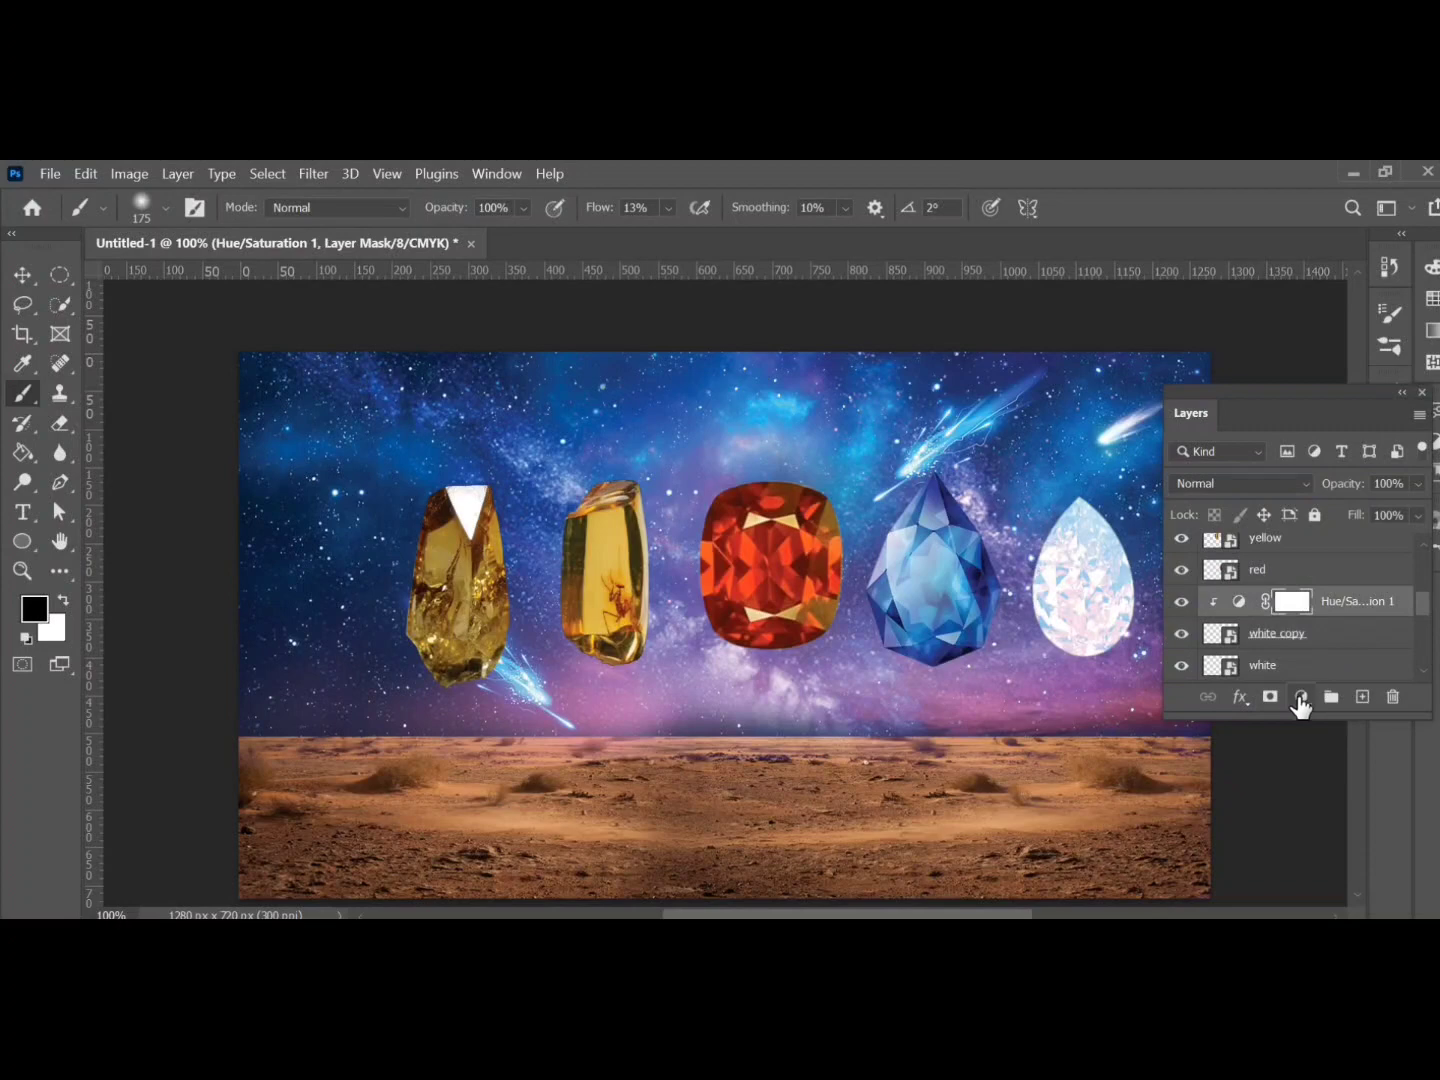
left_click(1300, 697)
left_click(1311, 290)
left_click(779, 526)
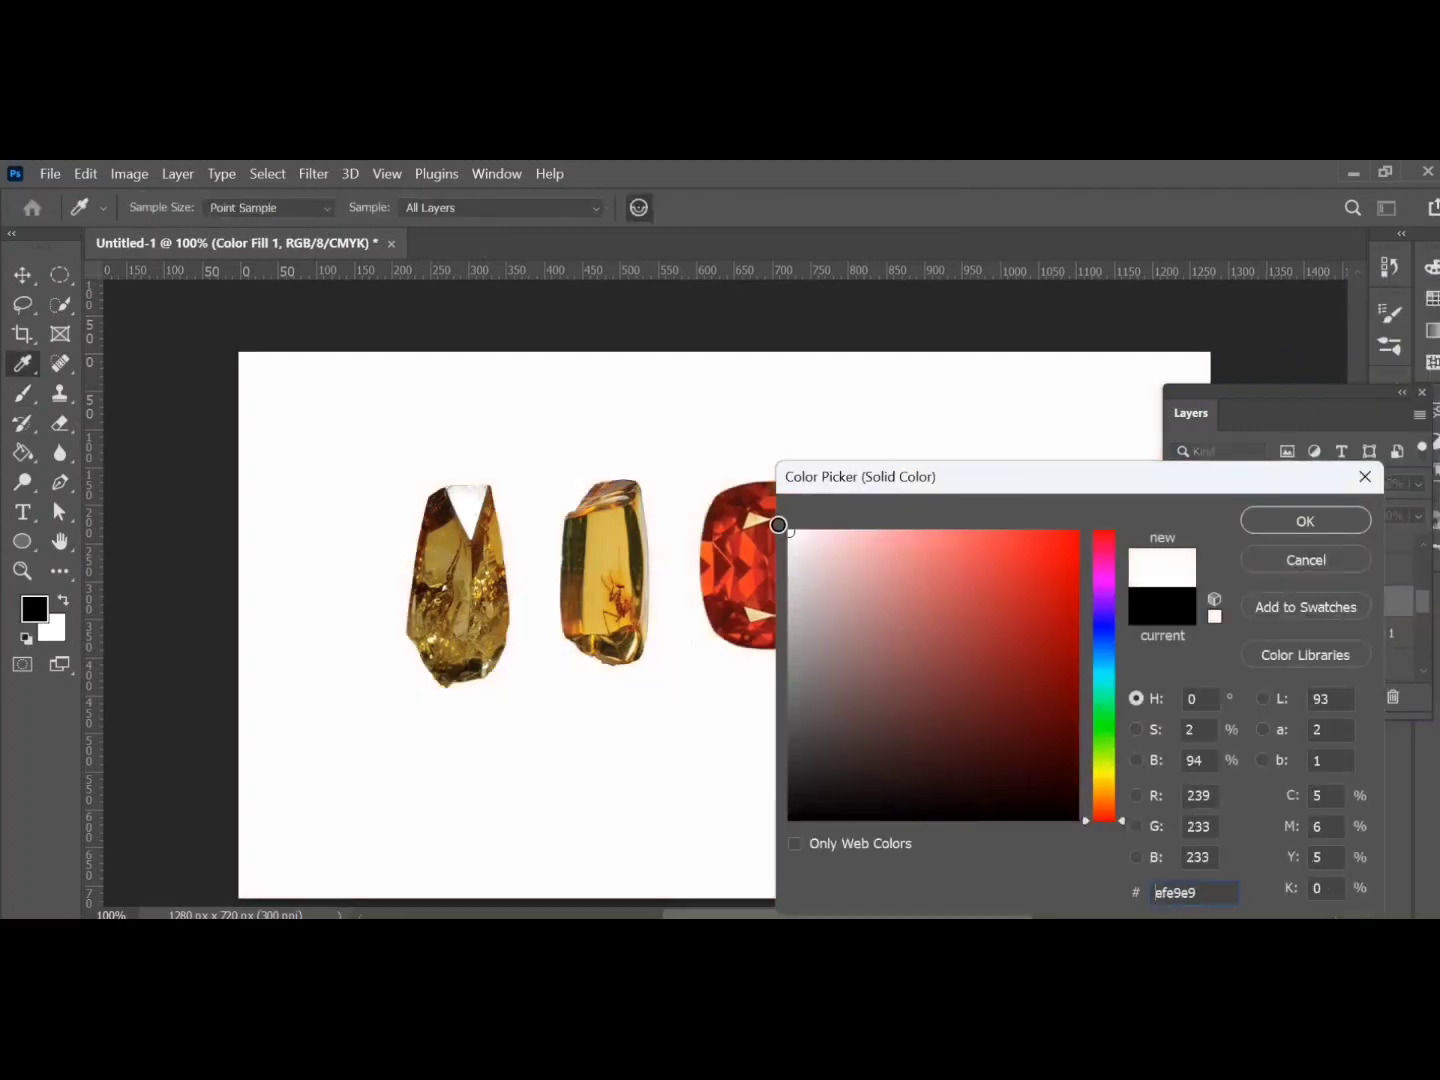
Step: Set the white fill to Linear Dodge (Add), invert its mask and paint a halo around the white gem
left_click(1270, 516)
left_click(1290, 579)
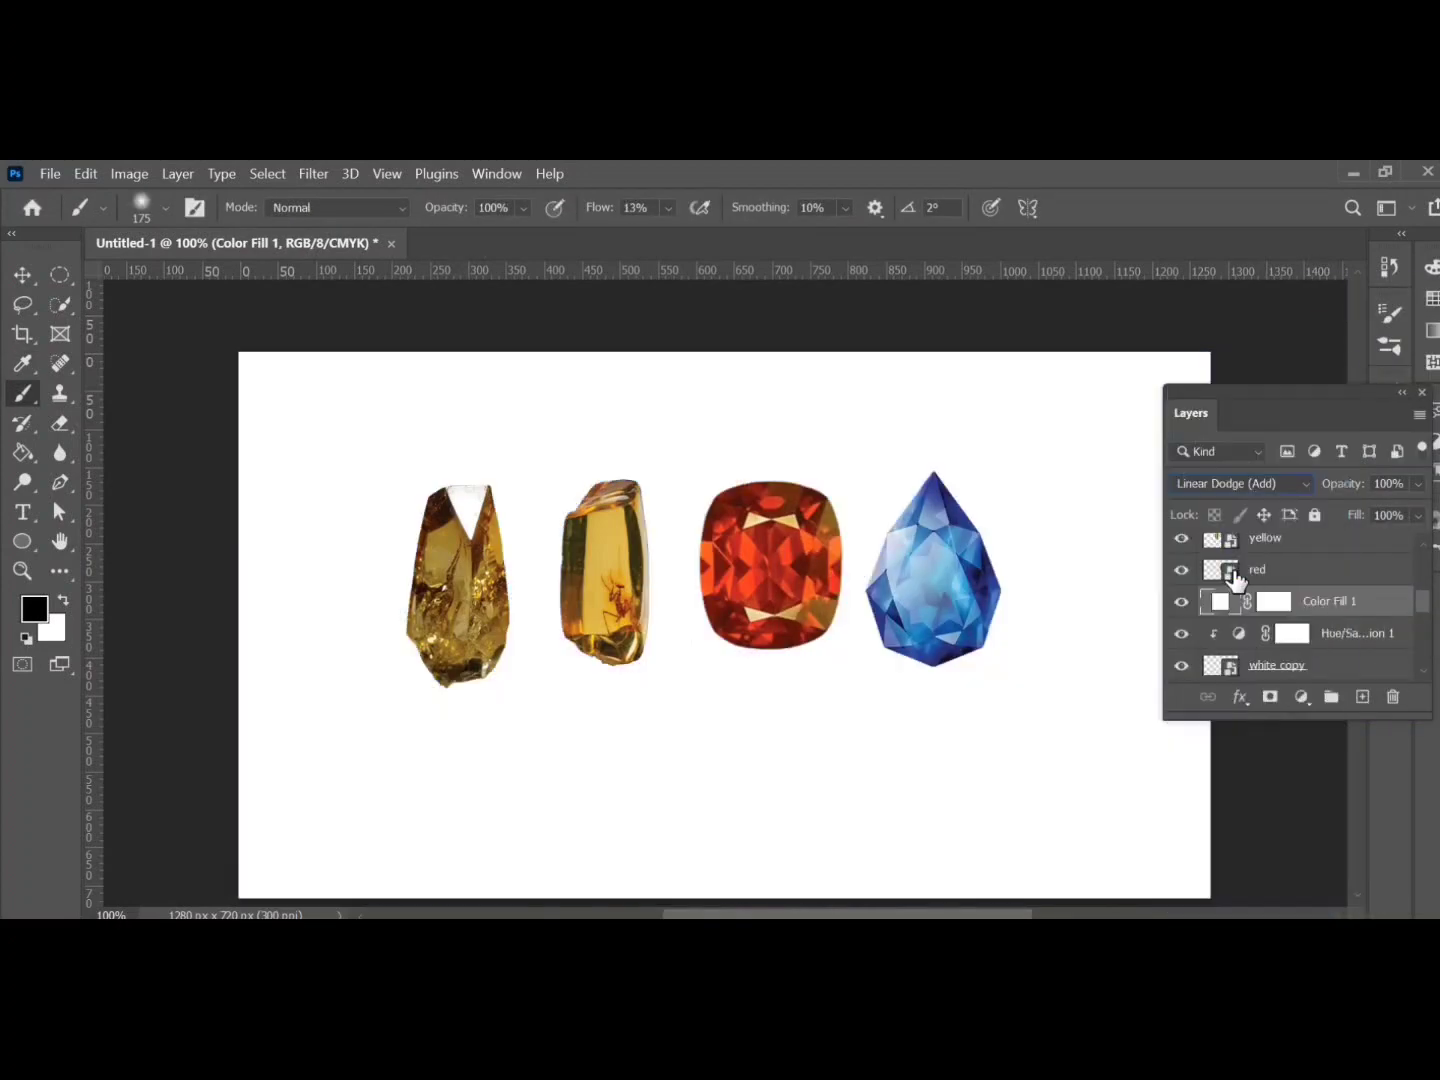
key("ctrl+i")
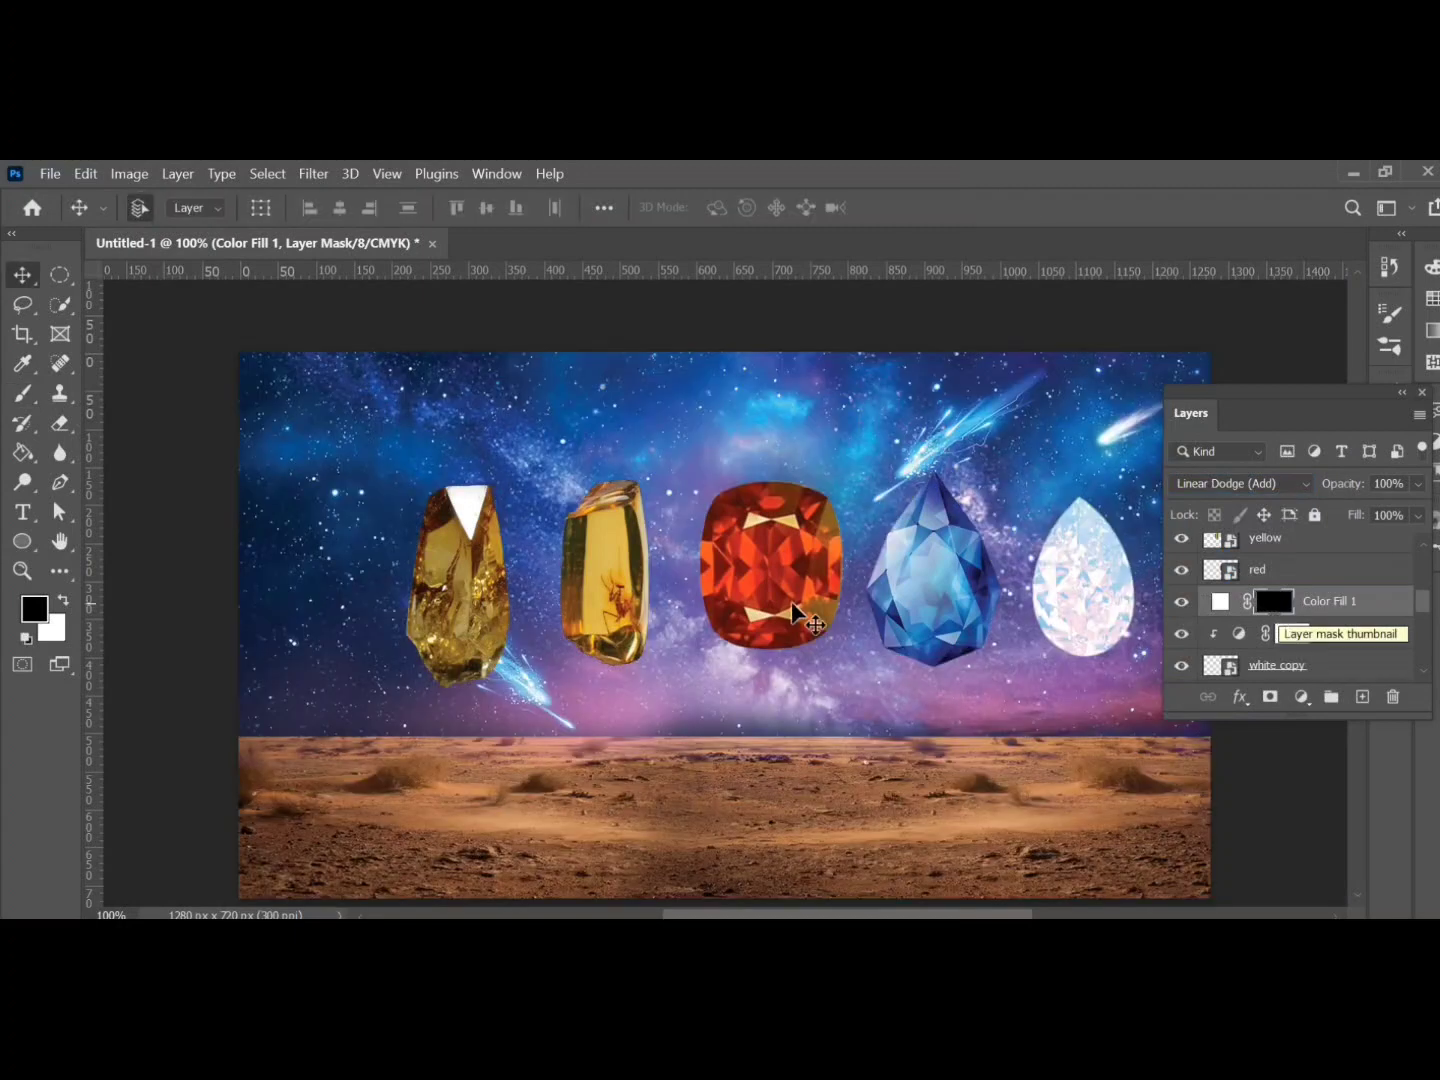
key("x")
left_click_drag(1084, 578, 1091, 599)
Step: Group the two land layers together
scroll(1301, 610, "down", 5)
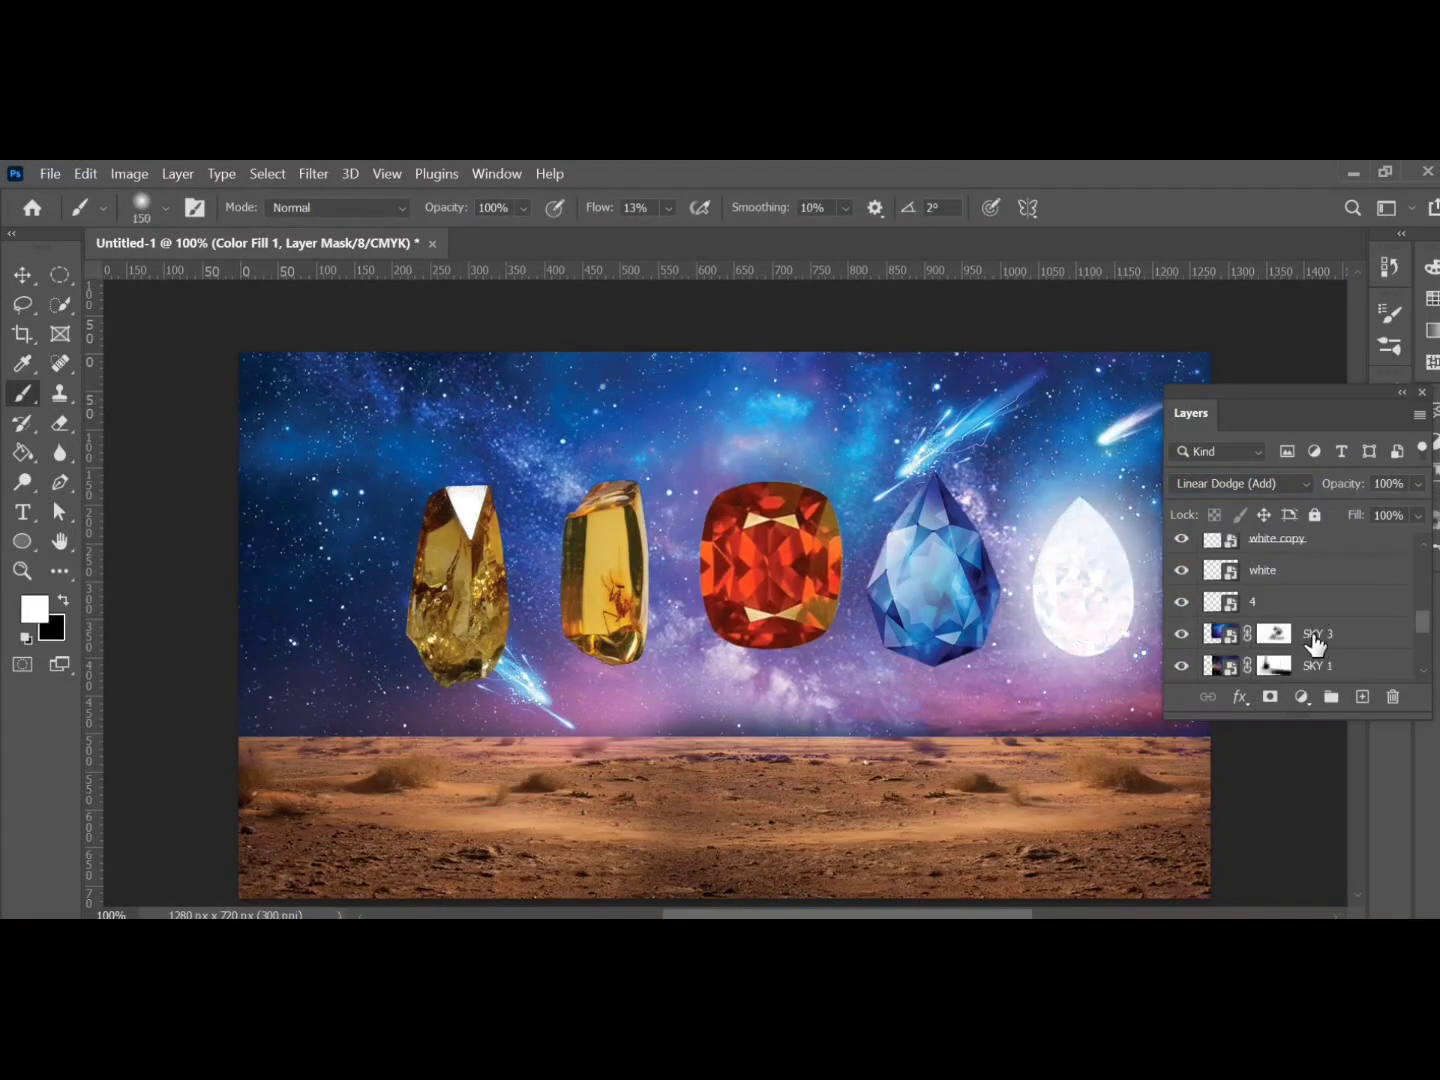
left_click(1333, 603)
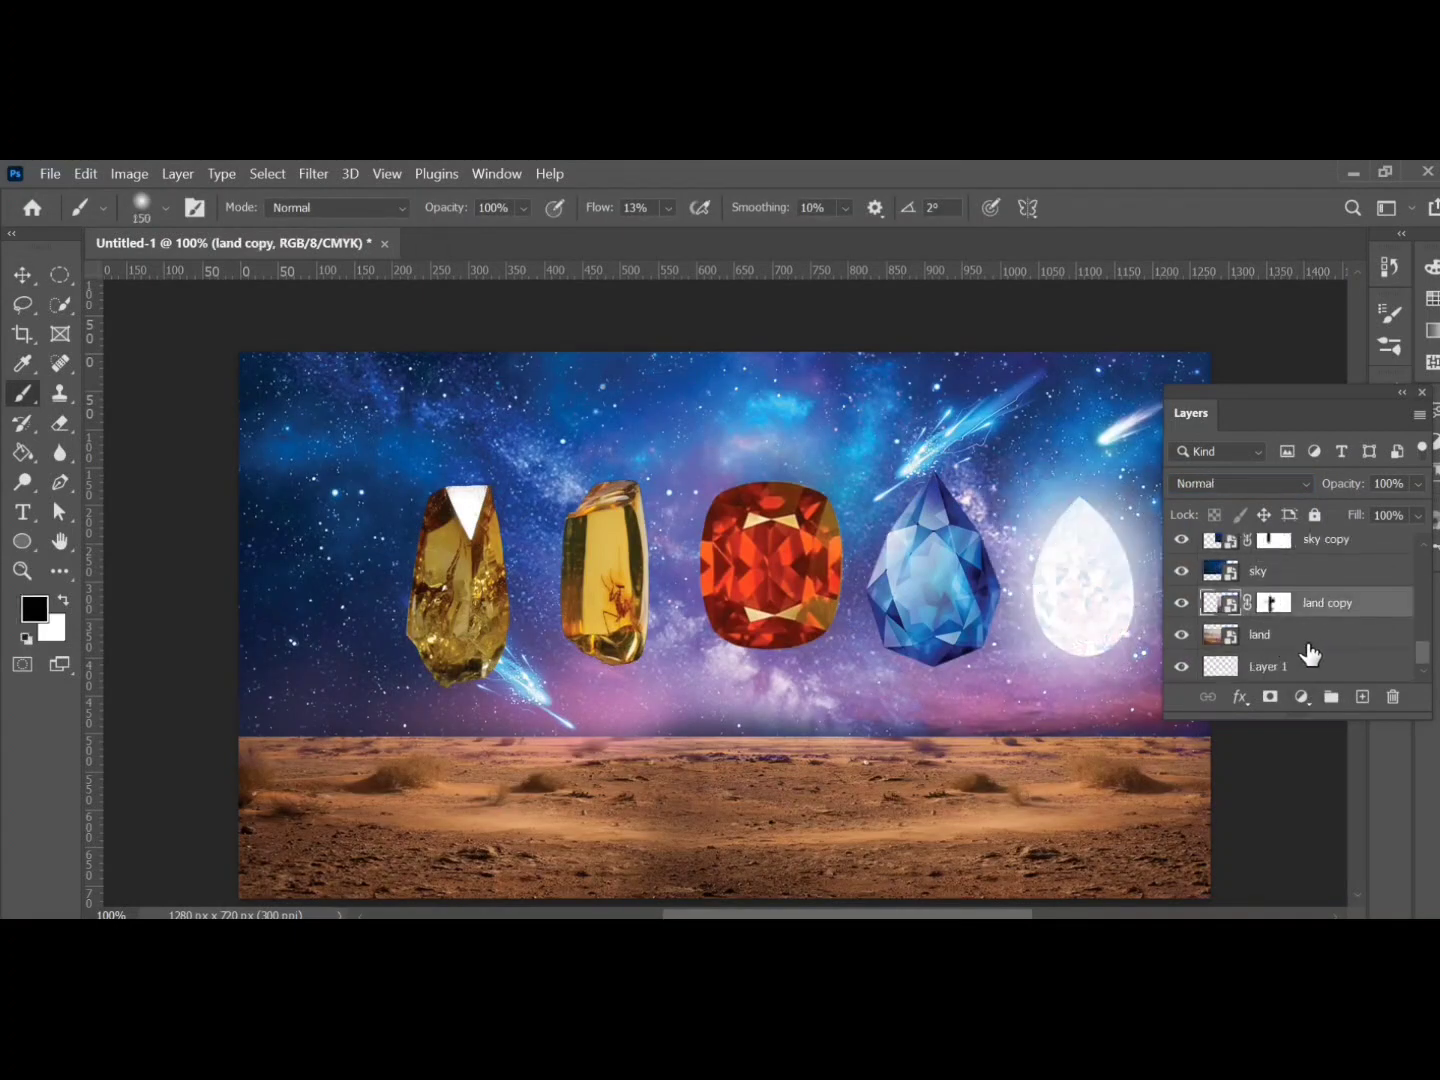
left_click(1310, 640, "shift")
Step: Add an Exposure adjustment with gamma 1.35 to darken the desert ground
left_click_drag(1324, 606, 1331, 698)
left_click(1304, 697)
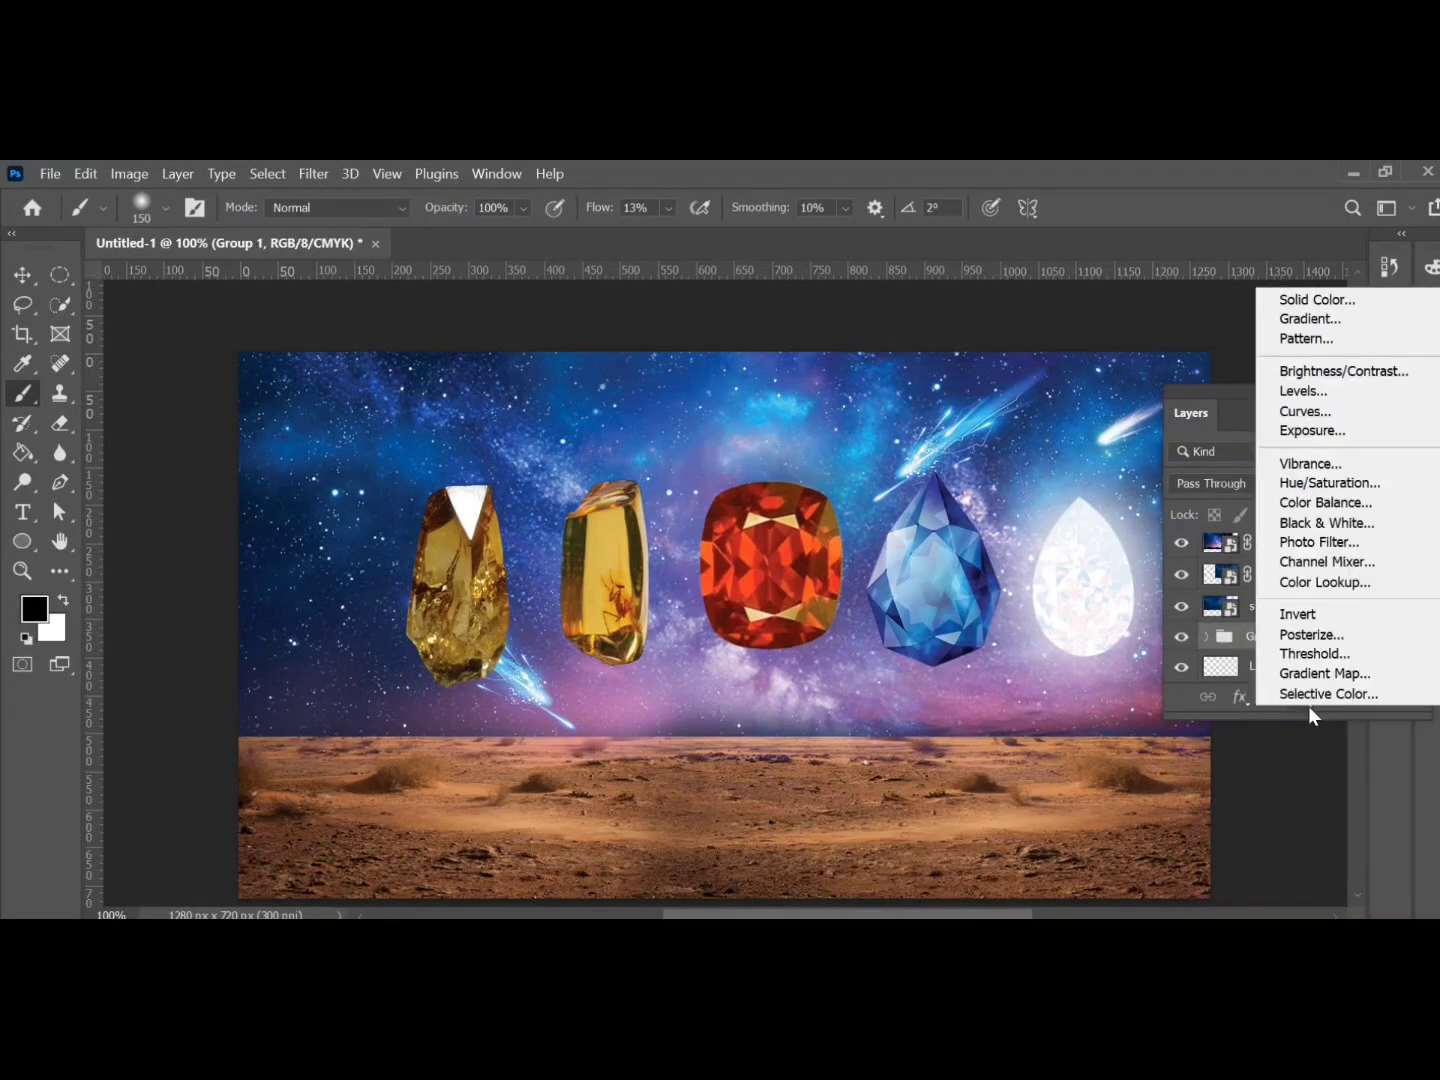
left_click(1358, 430)
left_click_drag(1241, 614, 1215, 622)
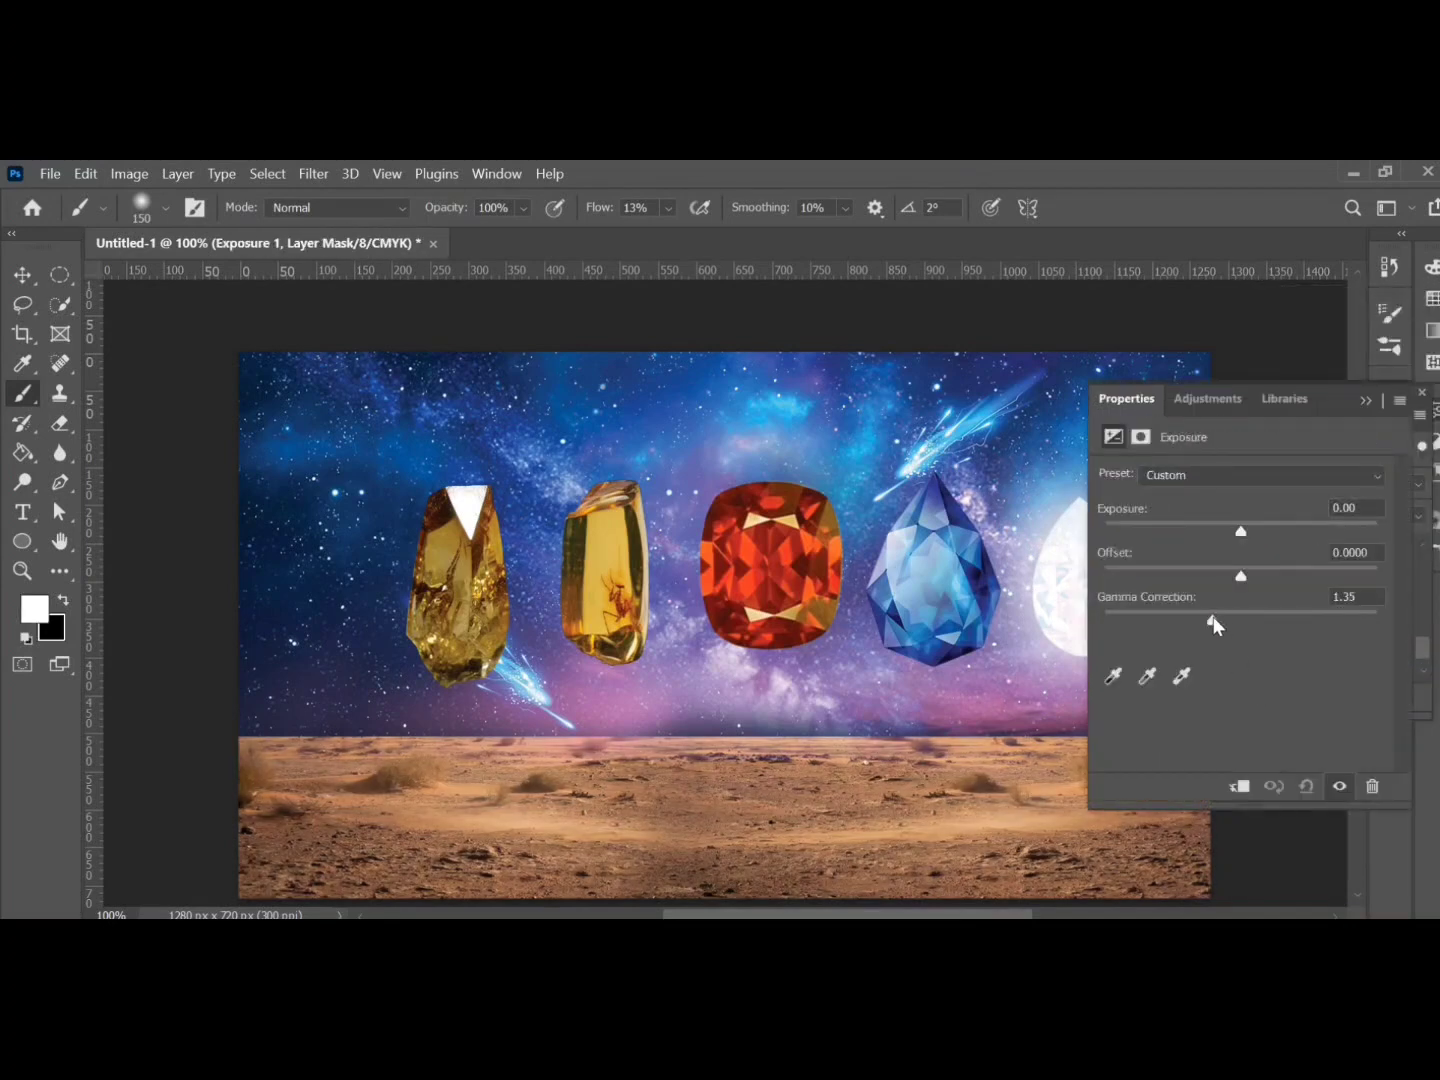
left_click(1359, 401)
Step: Add a Levels adjustment with darker midtones, limited to the desert group
left_click(1300, 669)
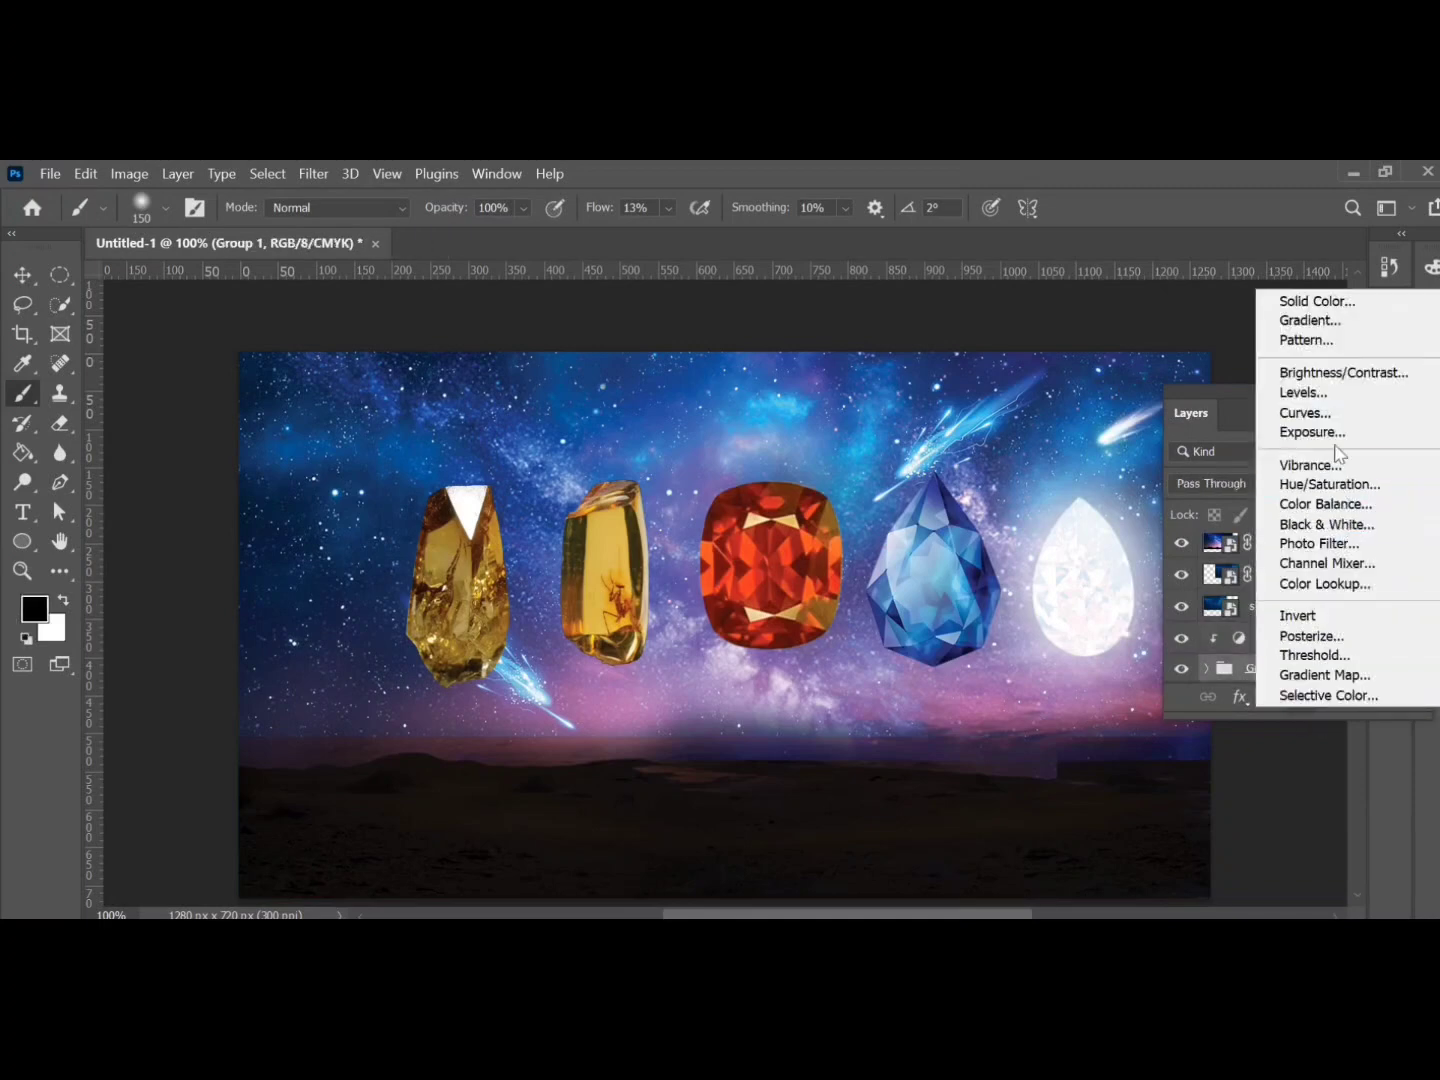
left_click(1320, 432)
left_click_drag(1249, 641, 1300, 635)
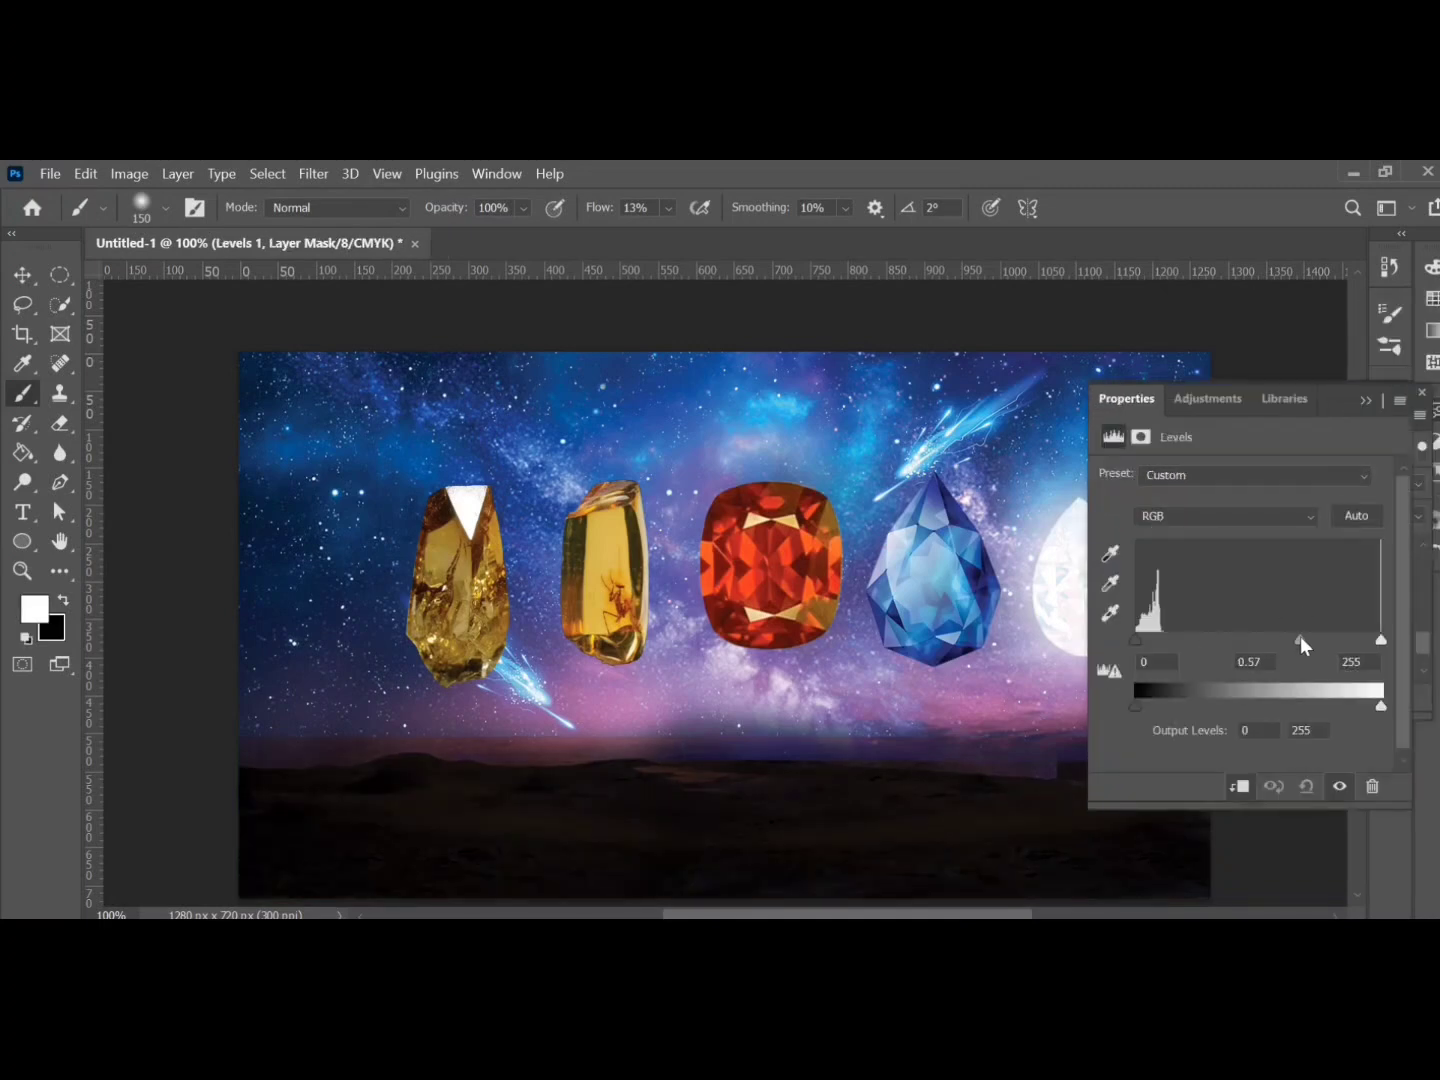
key("F7")
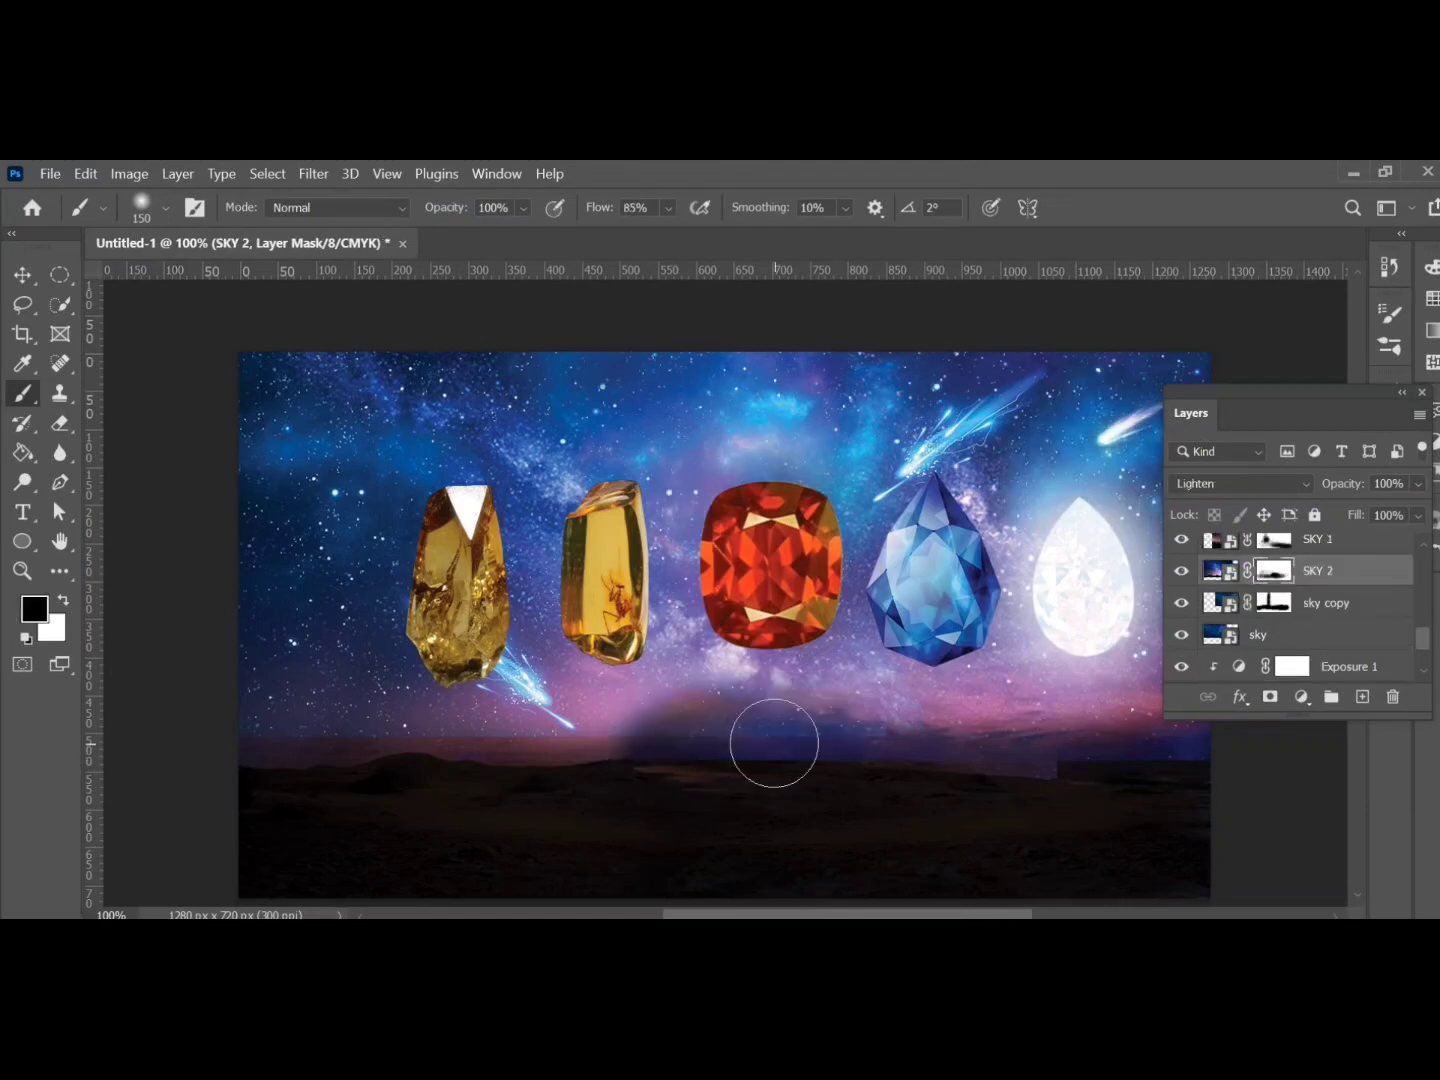
Step: Paint along the horizon to blend the sky glow into the ground
mouse_move(750, 788)
left_mouse_down()
mouse_move(256, 749)
mouse_move(750, 765)
mouse_move(1130, 733)
left_mouse_up()
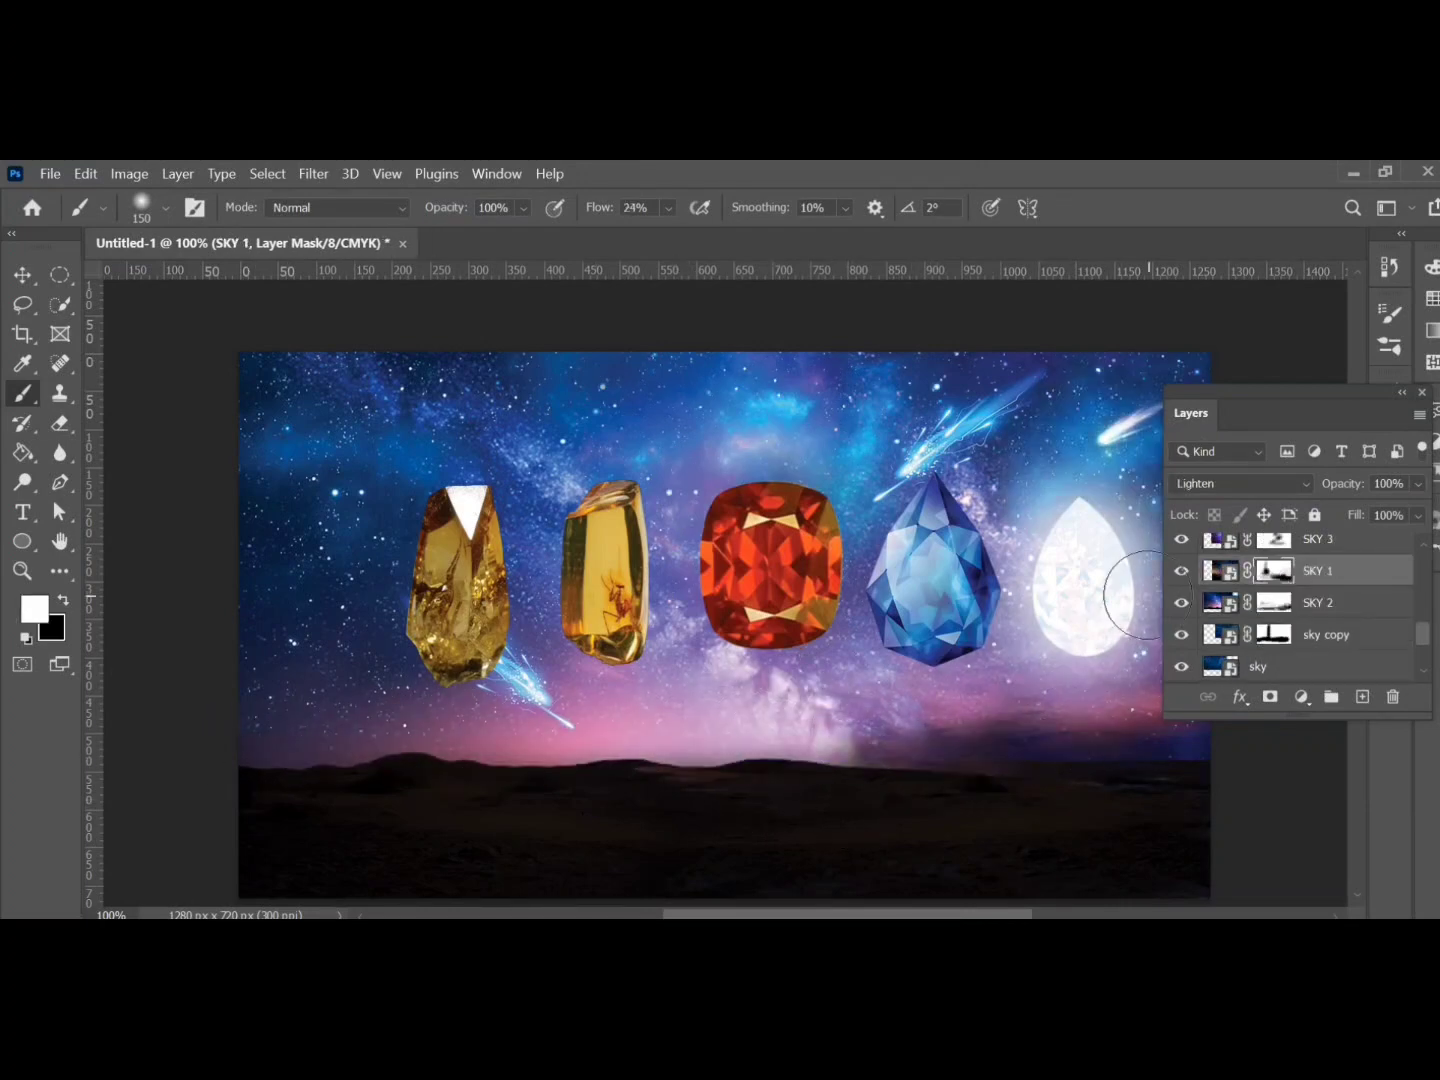
key("x")
left_click_drag(1133, 595, 990, 640)
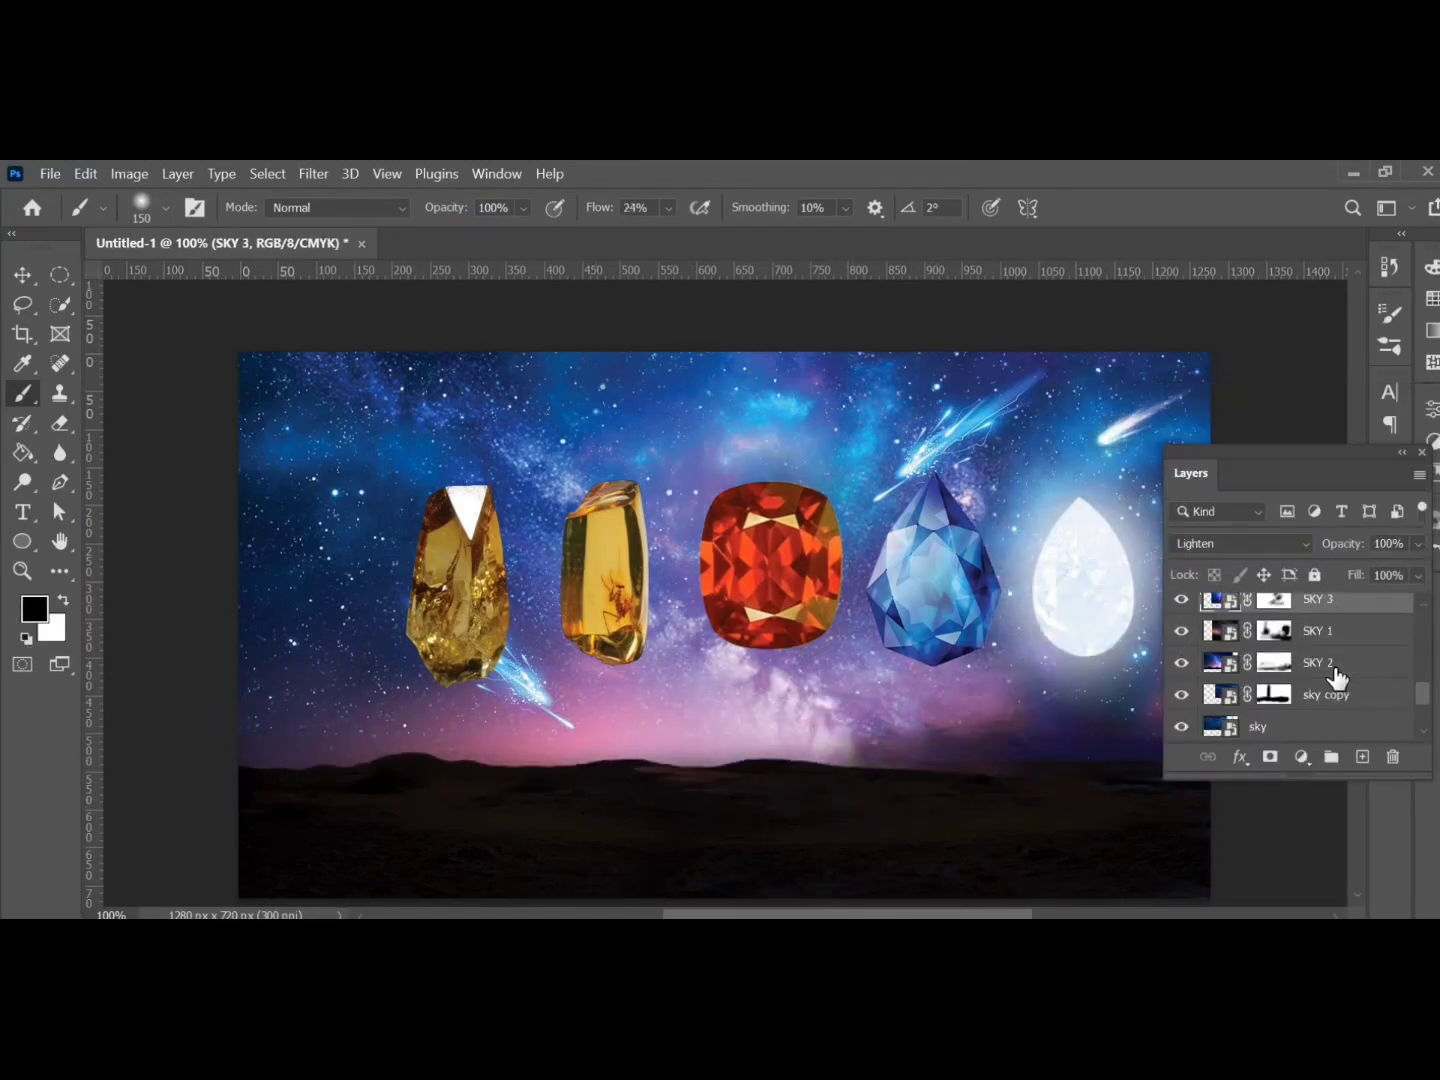
Step: Group all the sky layers and name the group 'sky'
scroll(1301, 650, "down", 2)
left_click(1301, 663, "shift")
left_click(1335, 756)
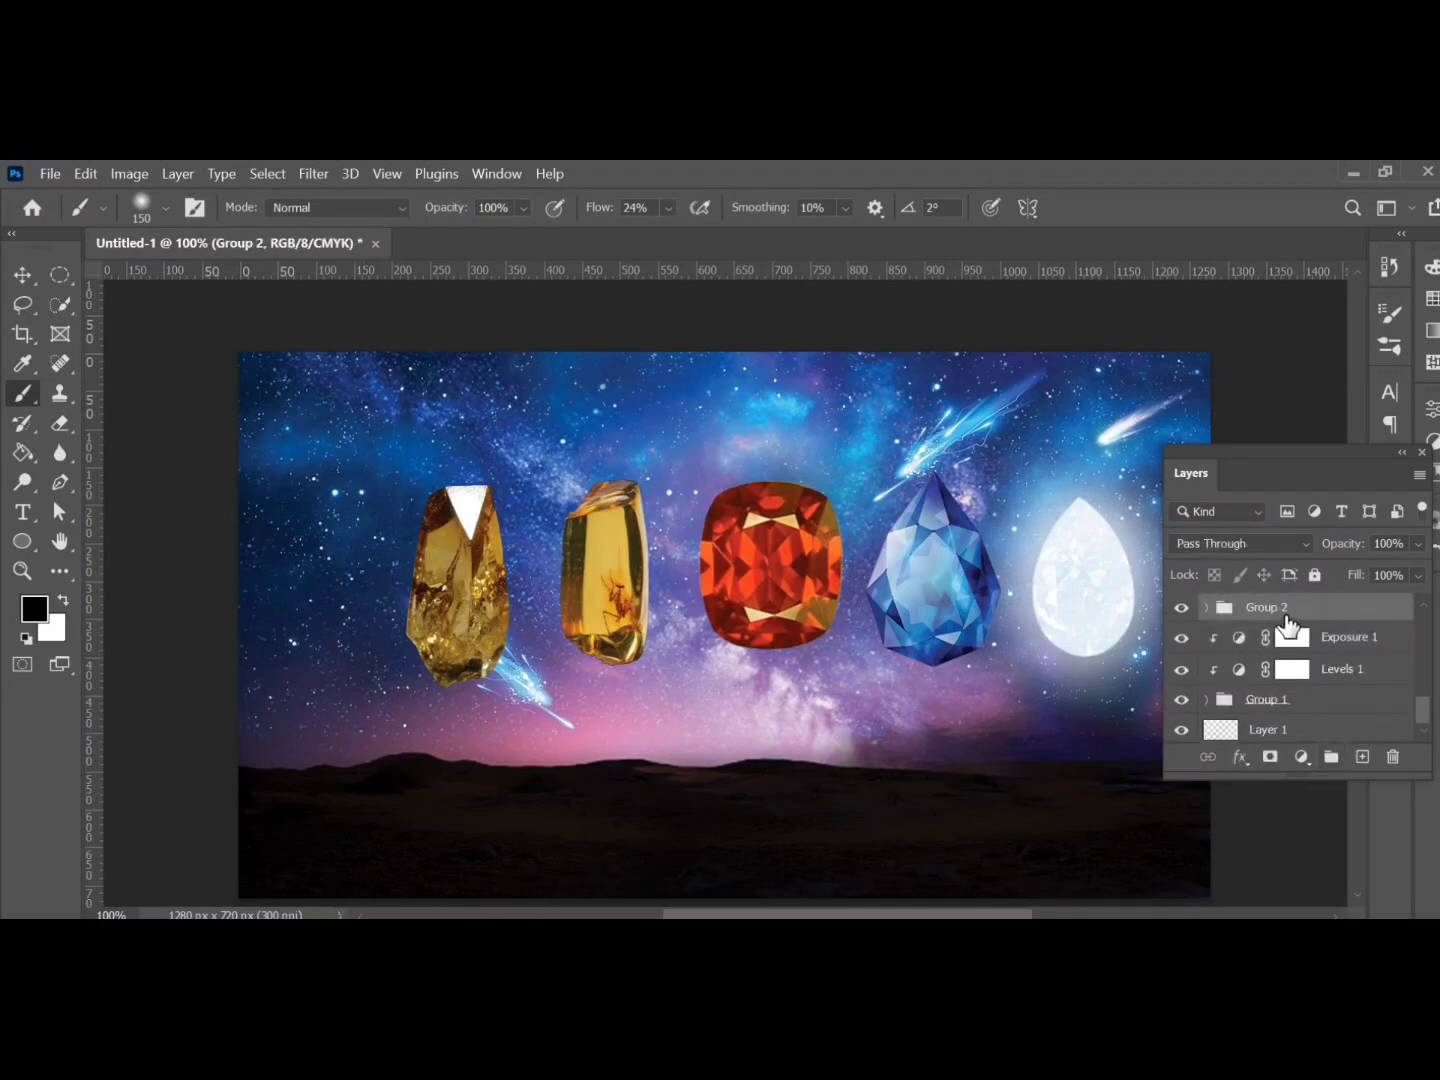
type("sky")
key("Return")
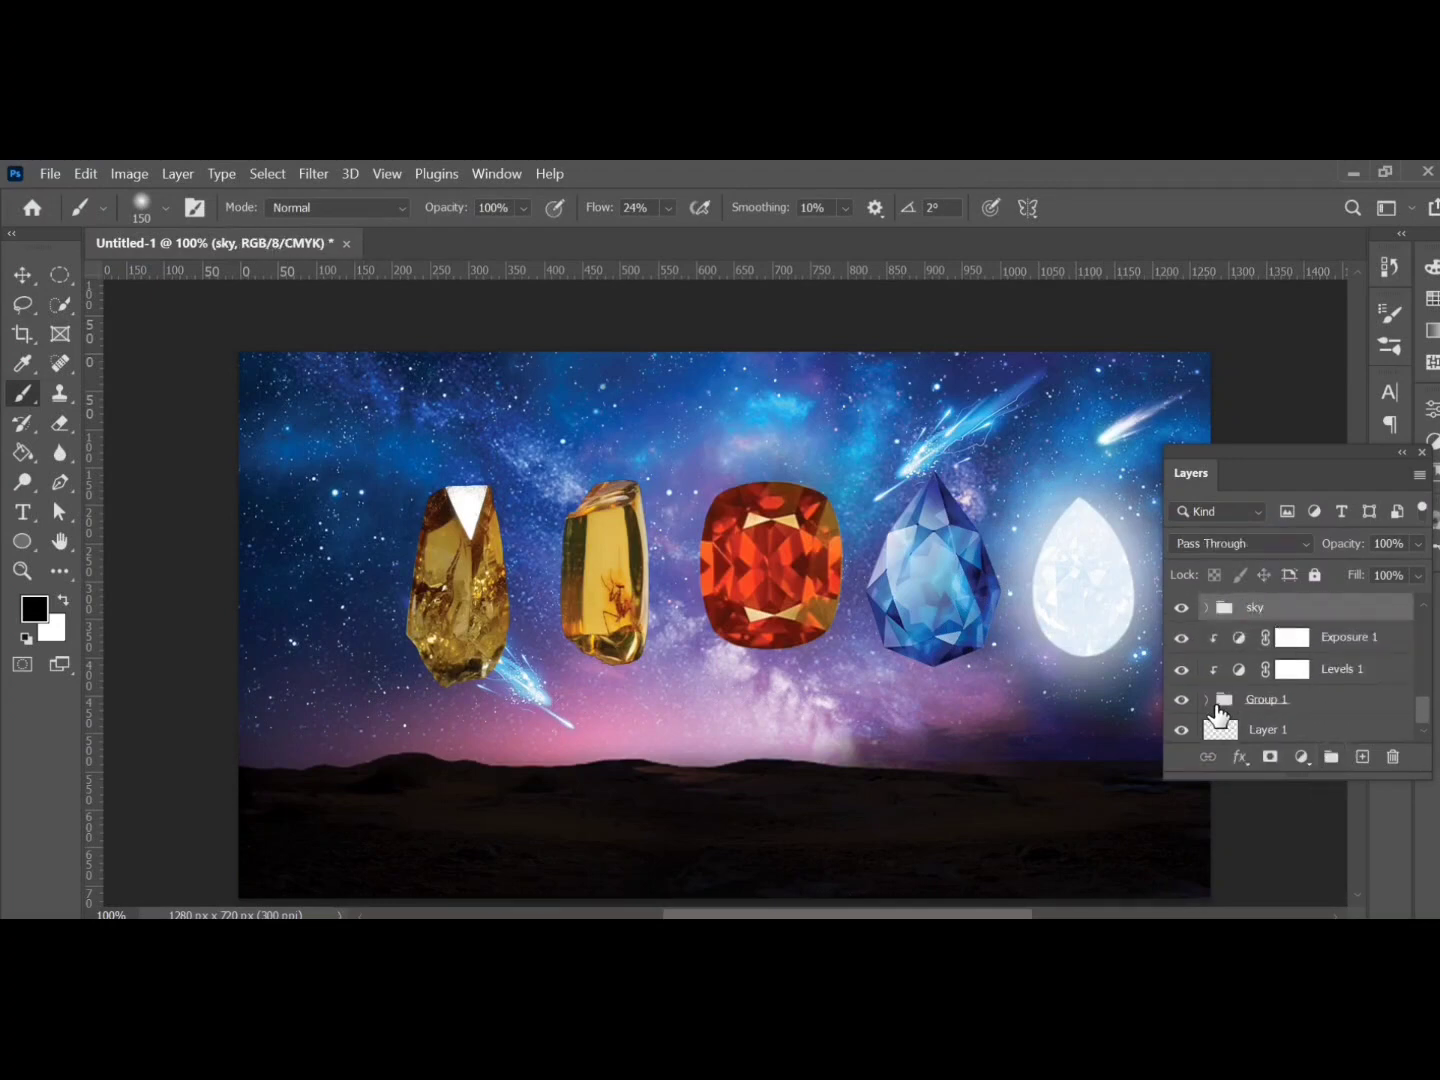
double_click(1263, 699)
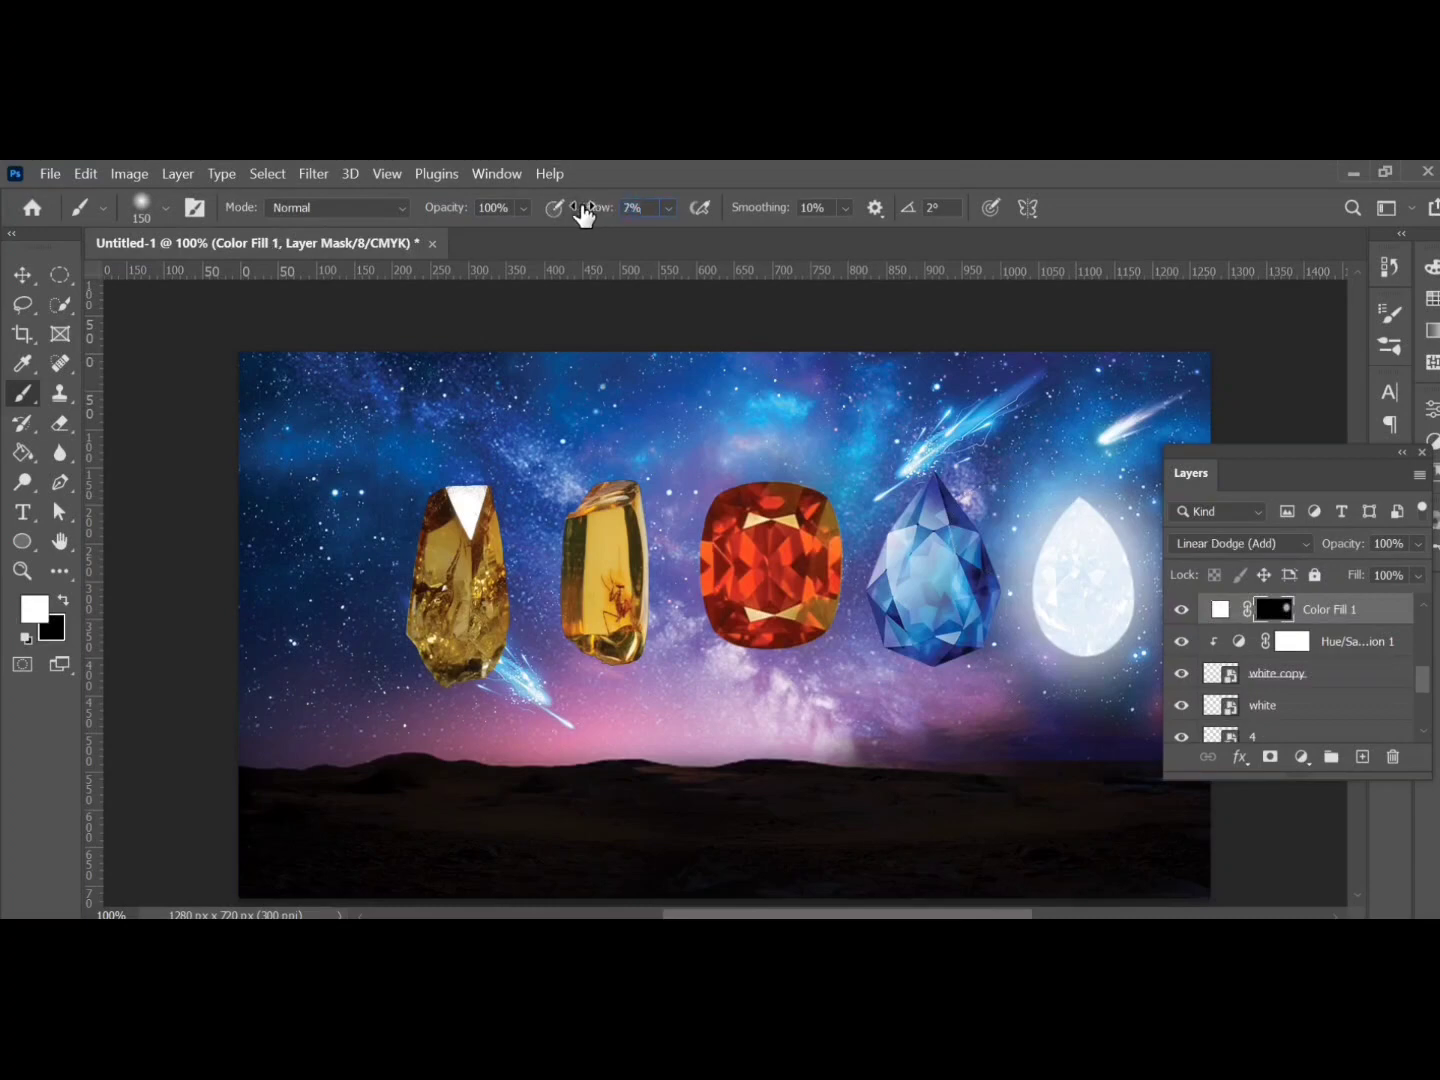
Step: Paint a soft white glow on Color Fill 1's mask below the white gem, resizing the brush as needed
left_click_drag(1056, 847, 1066, 812)
right_click(1061, 813, "alt")
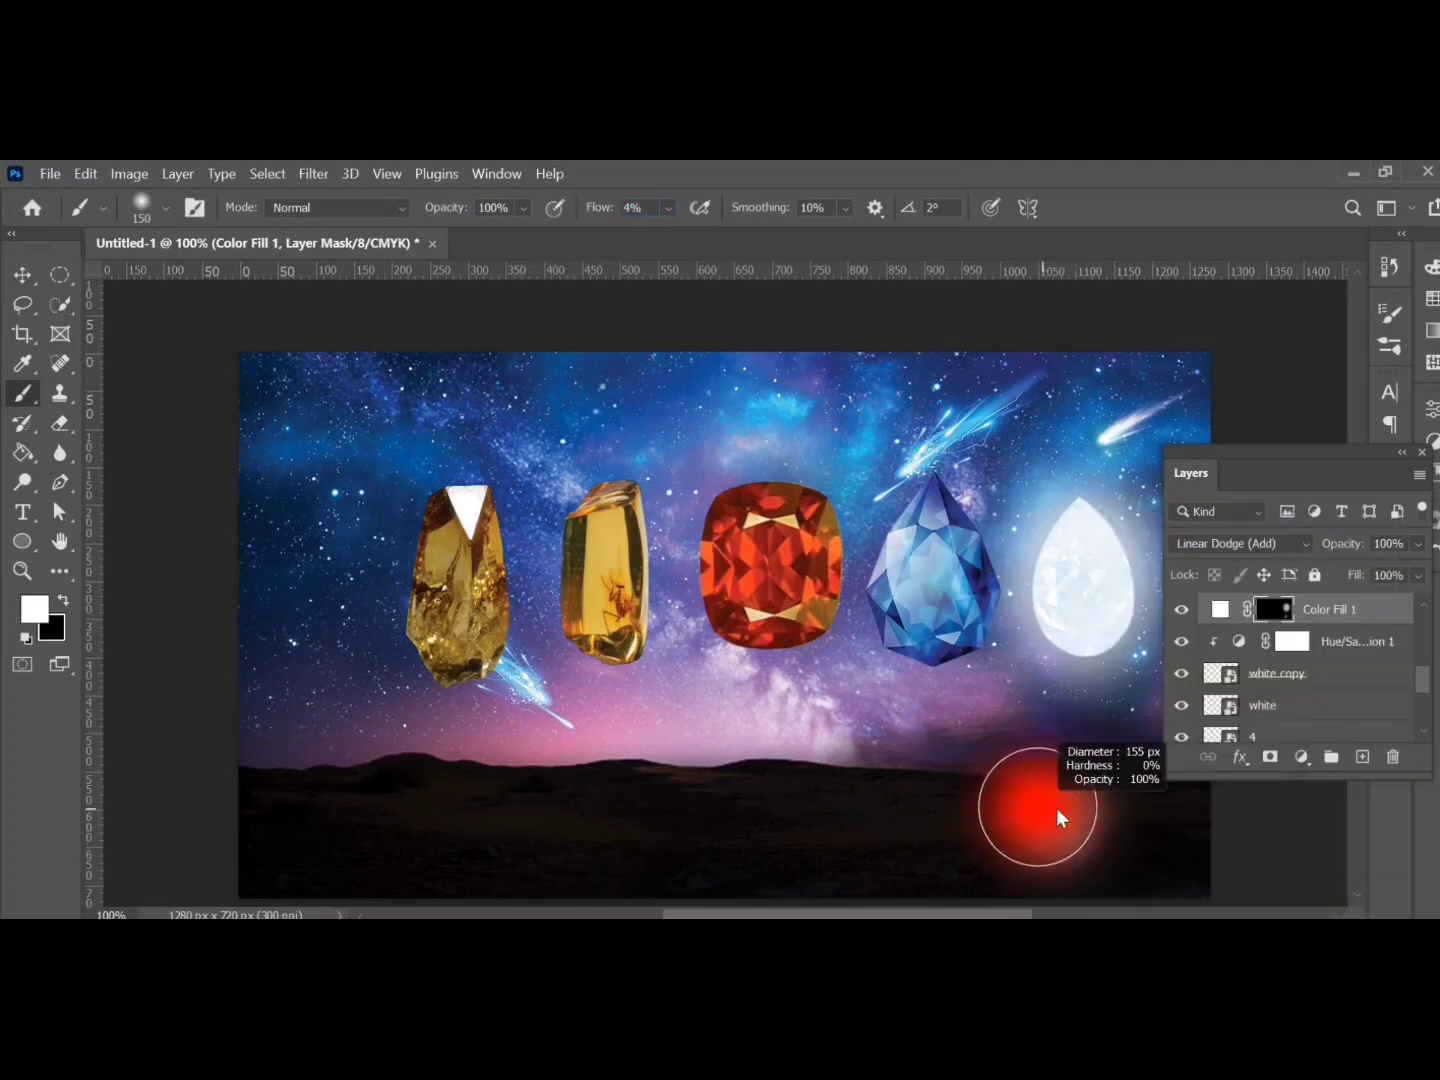
right_click(1066, 823, "alt")
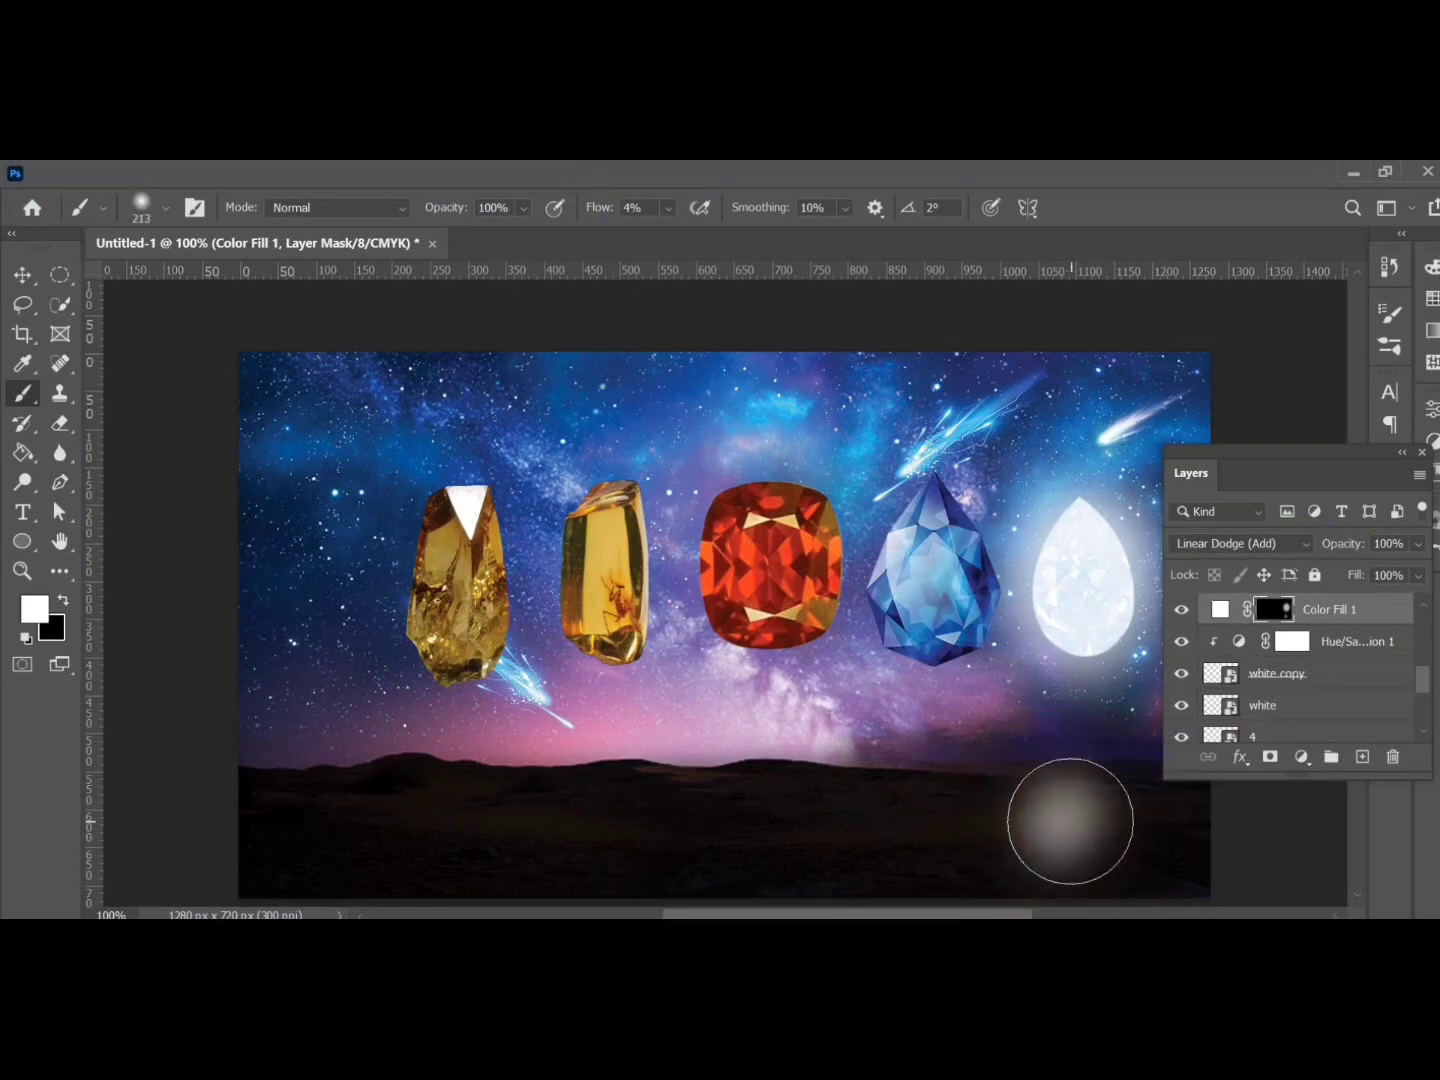
right_click(1067, 820, "alt")
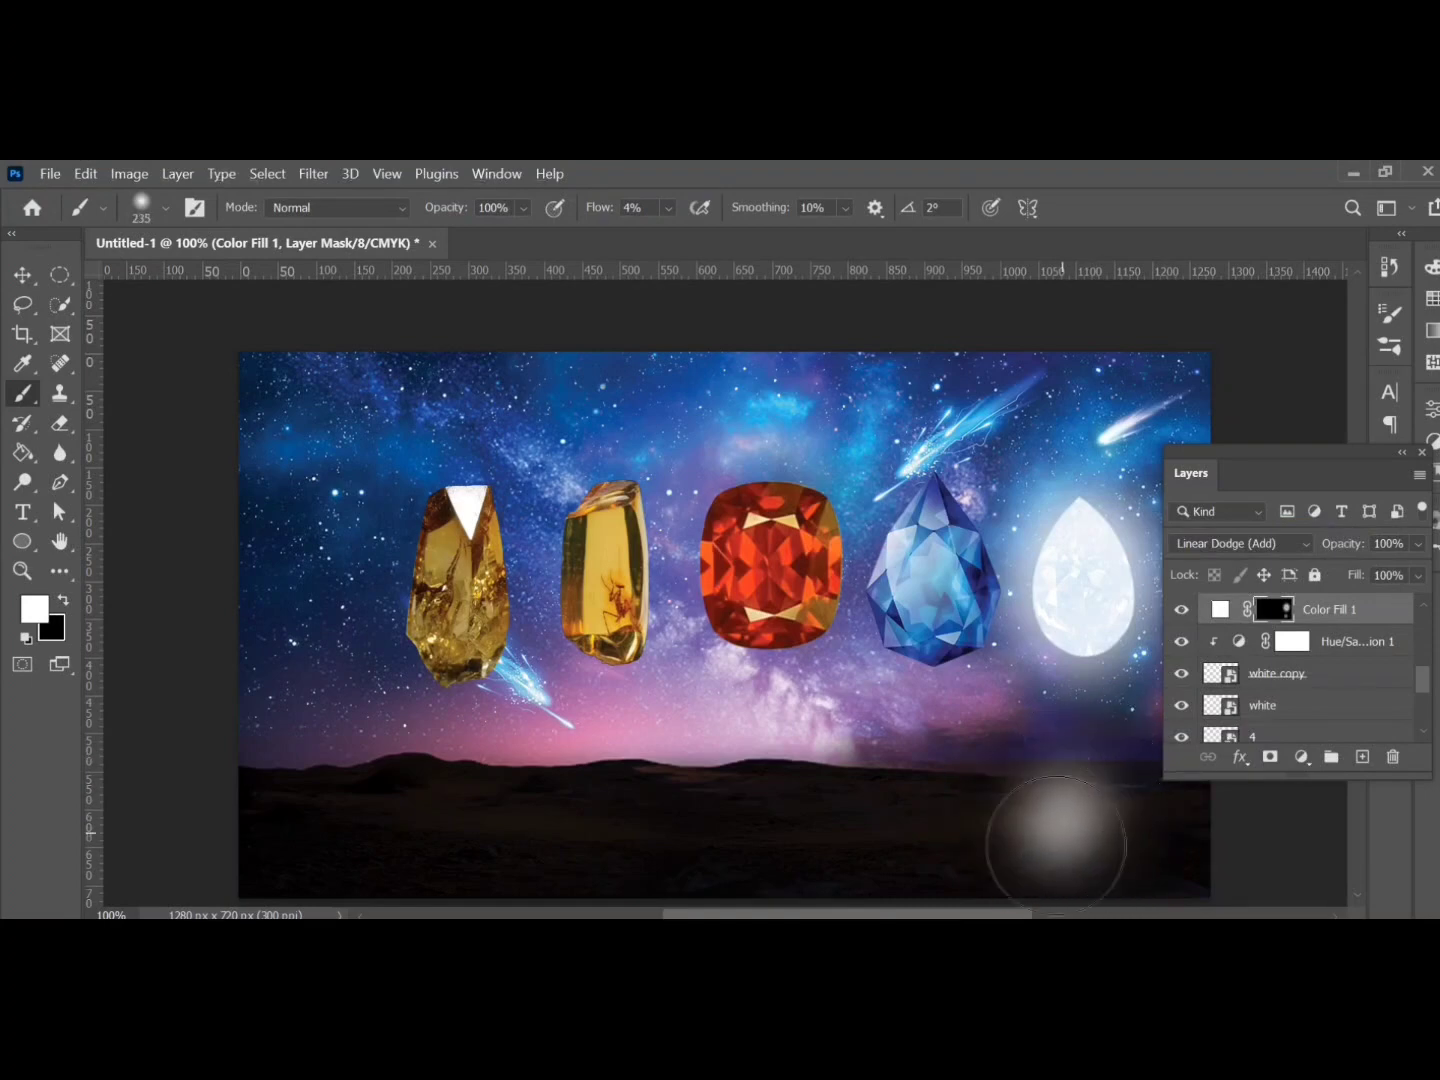
key("x")
key("x")
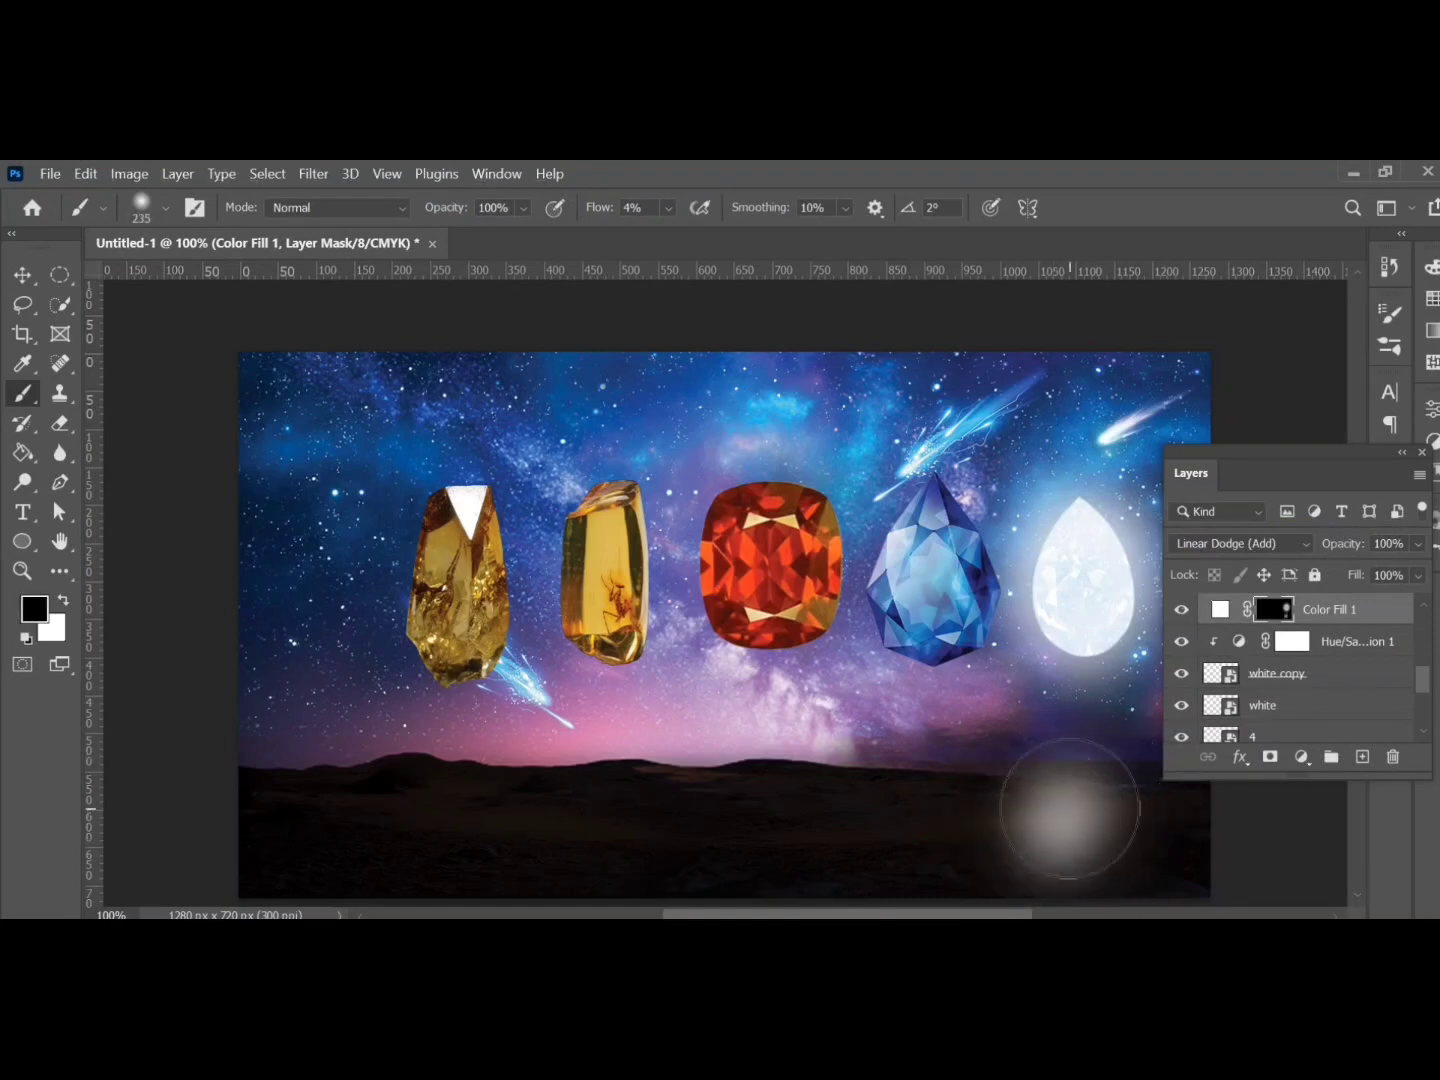
key("x")
right_click(1069, 809, "alt")
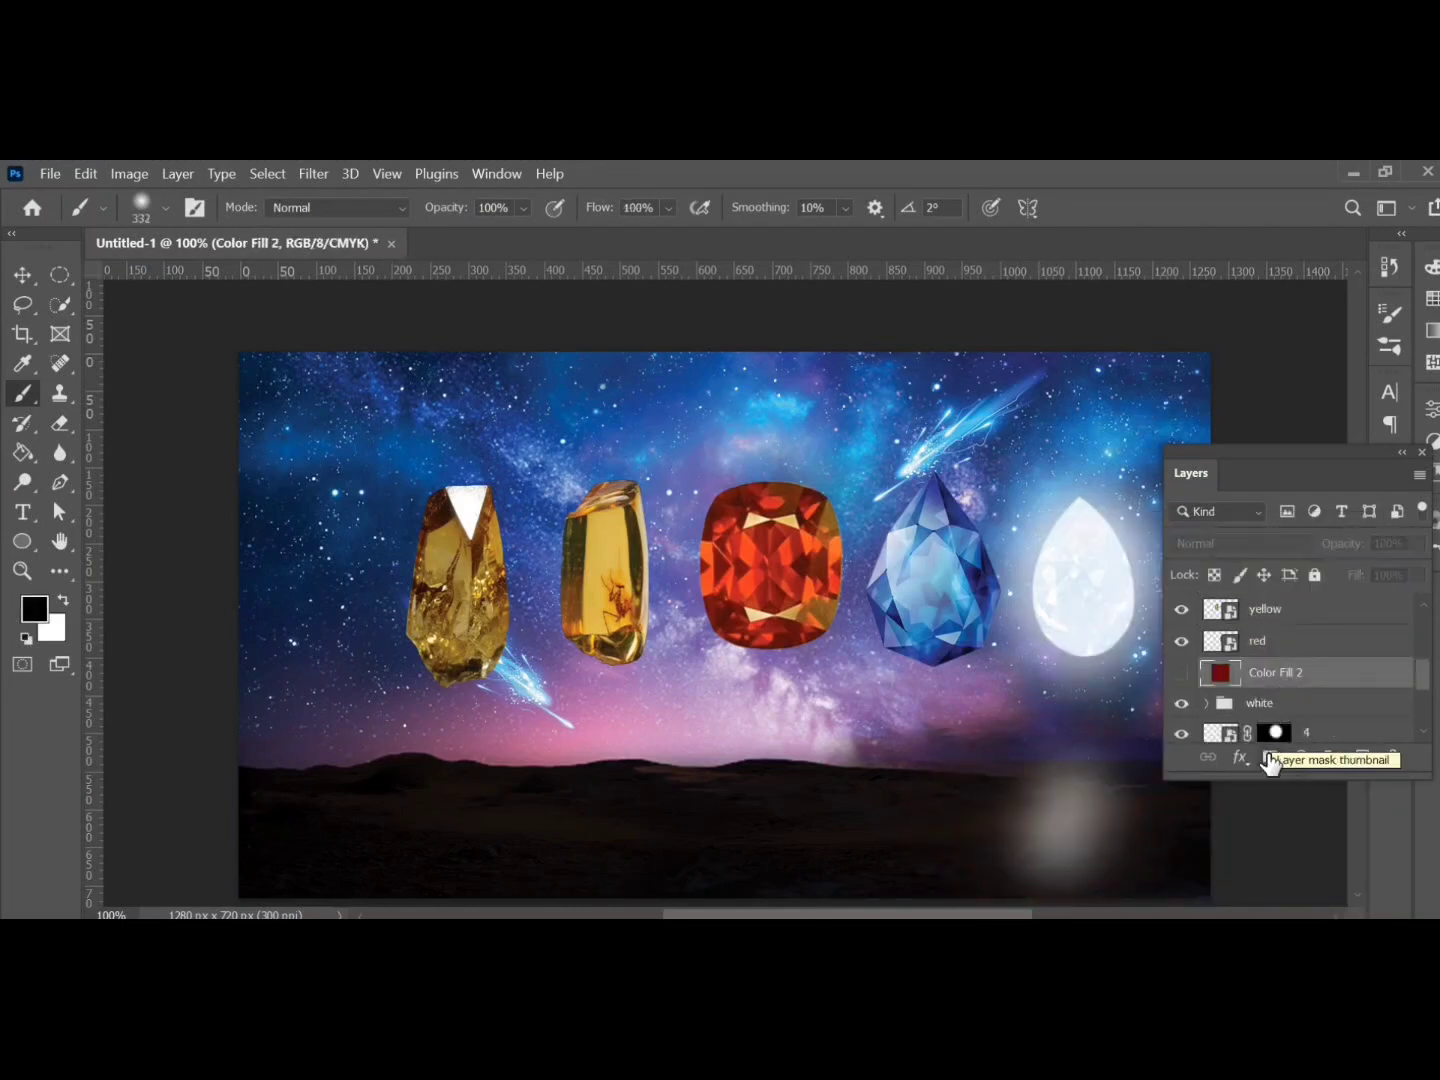
Step: Show the dark red Color Fill 2 and paint a white spot on its mask
left_click(1270, 758)
key("x")
left_click(1182, 673)
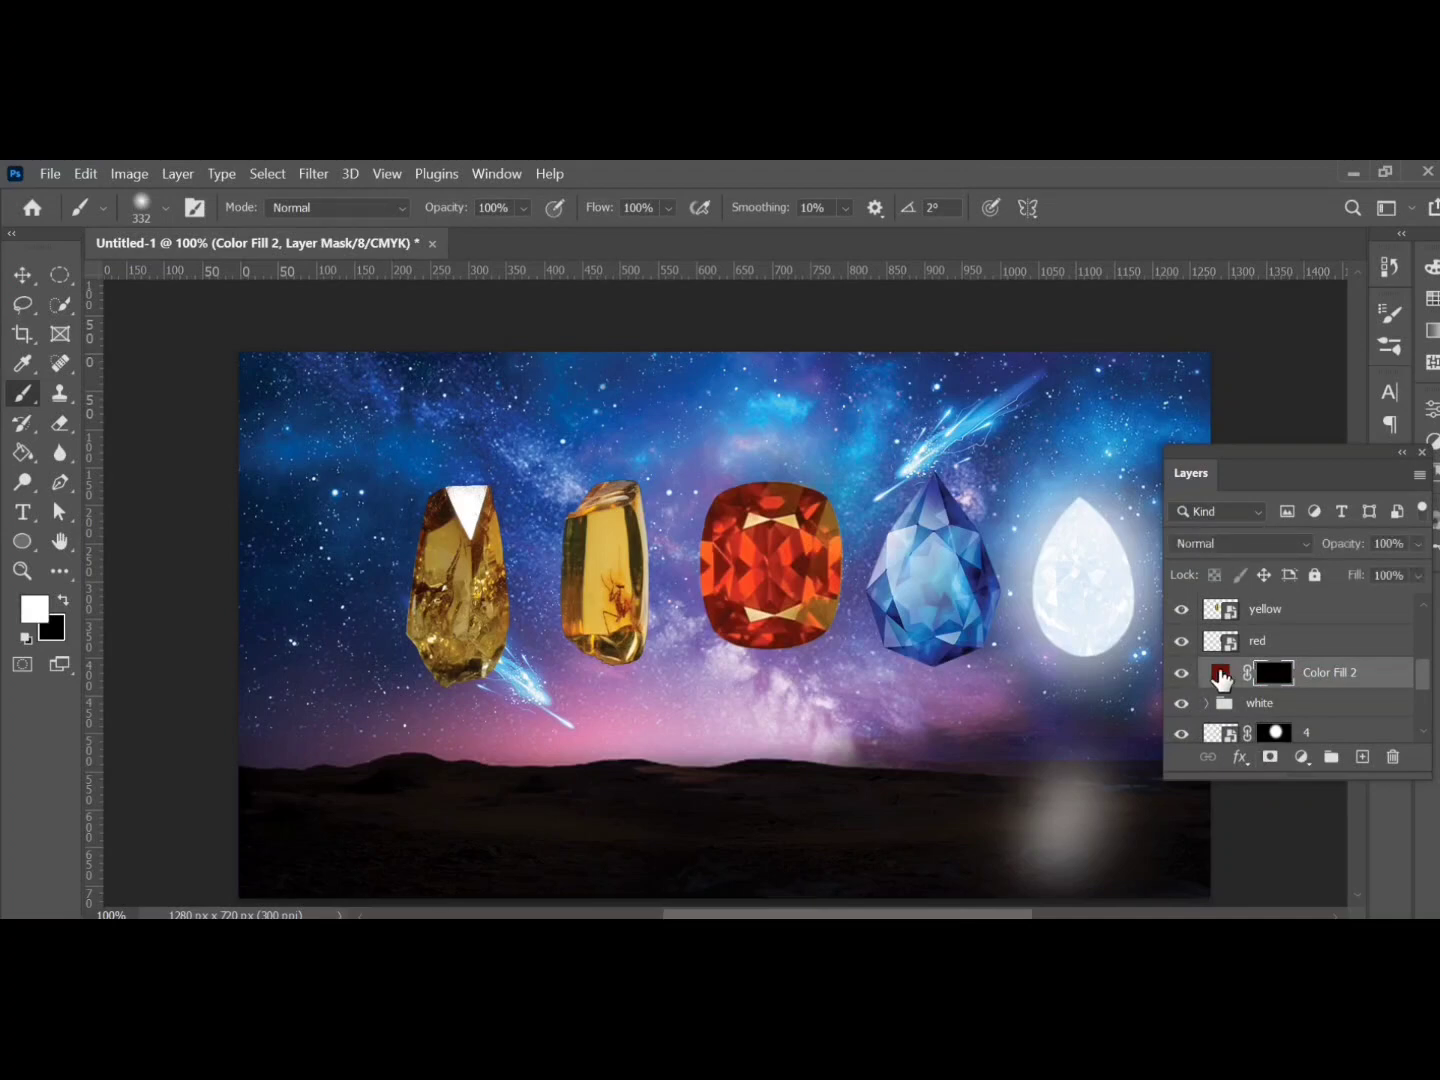
left_click(770, 570)
double_click(1219, 672)
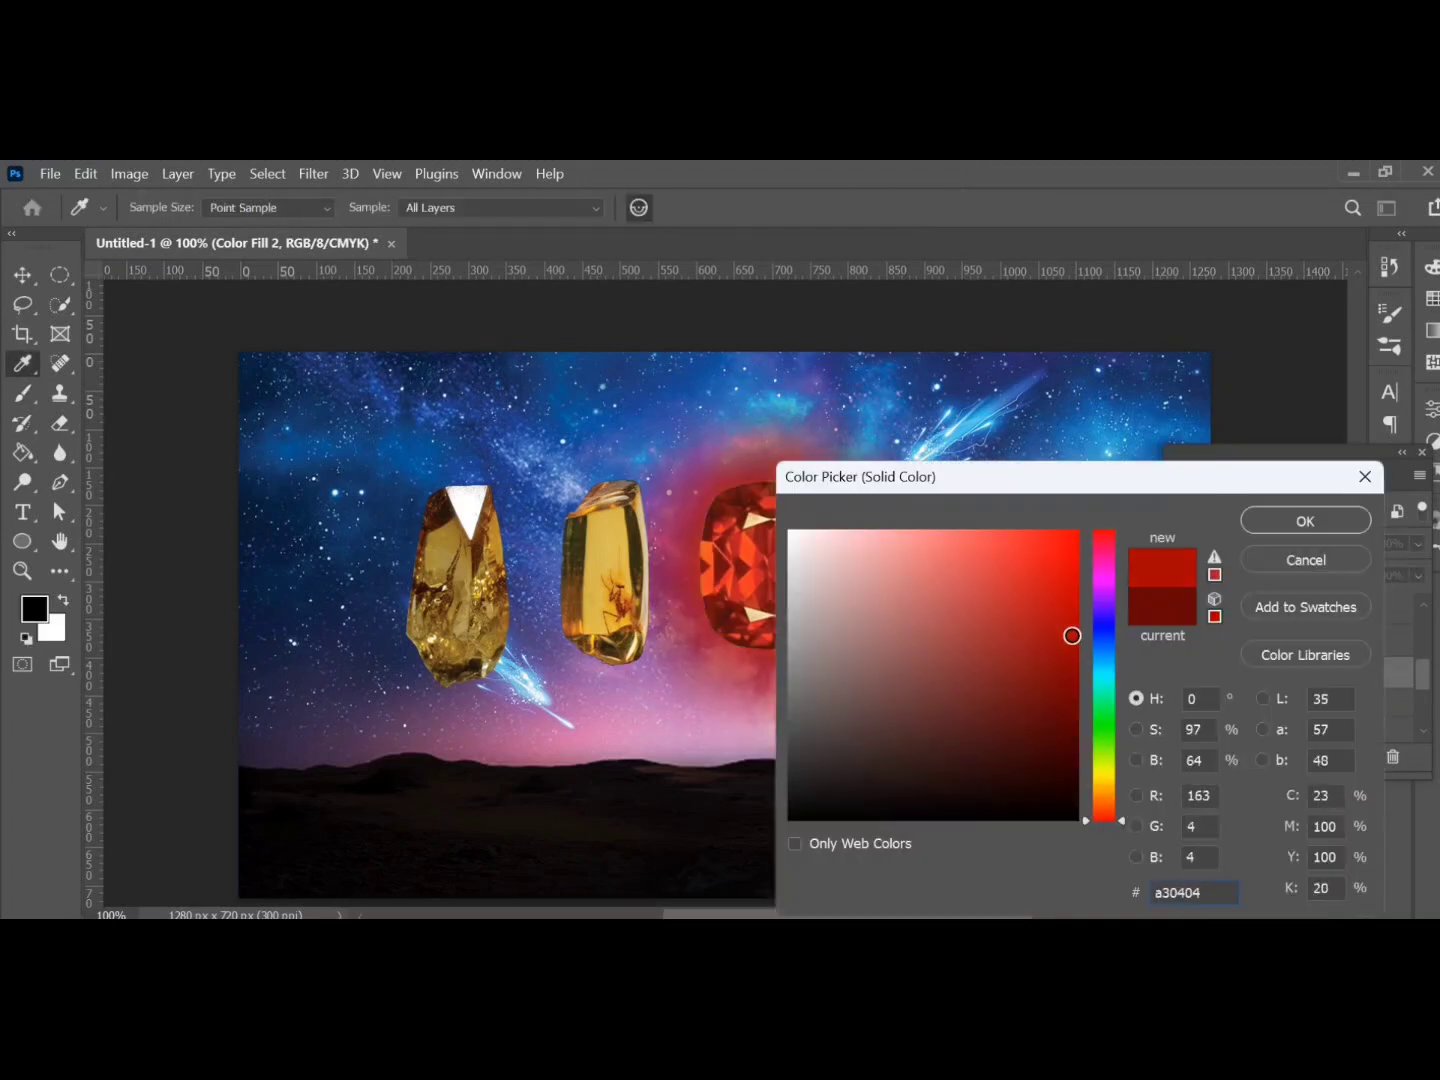
left_click(1304, 522)
key("bracketleft")
key("bracketleft")
key("bracketleft")
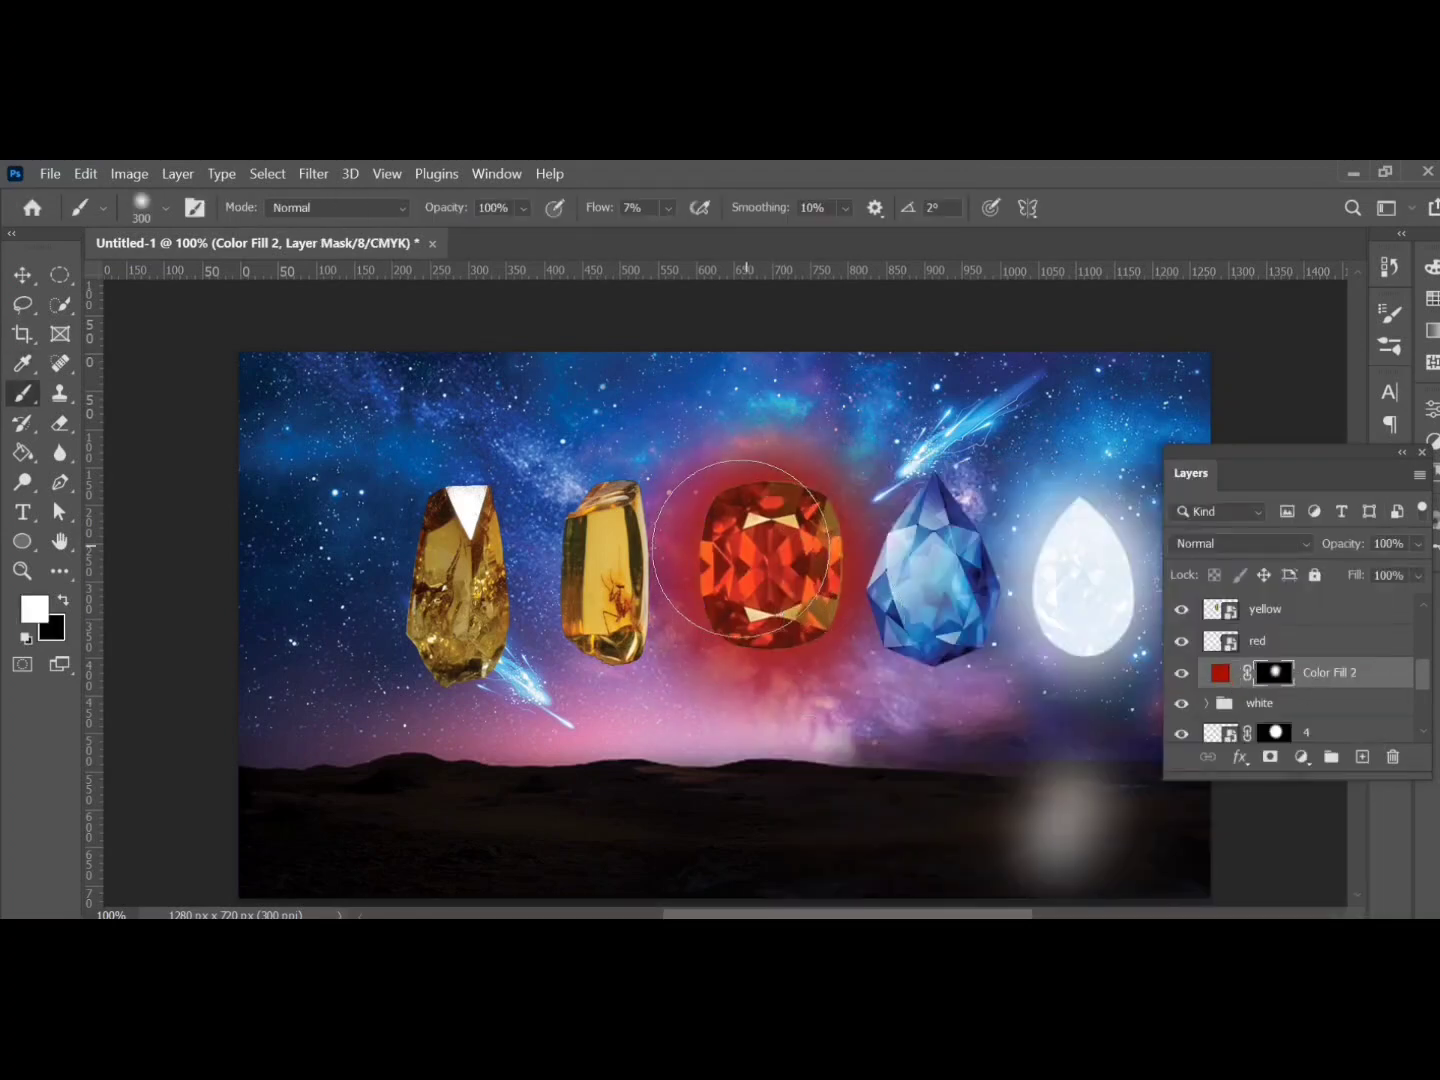
Step: Add a Hue/Saturation adjustment for the red gem and paint its red reflection on the ground
left_click(1363, 648)
left_click(1302, 757)
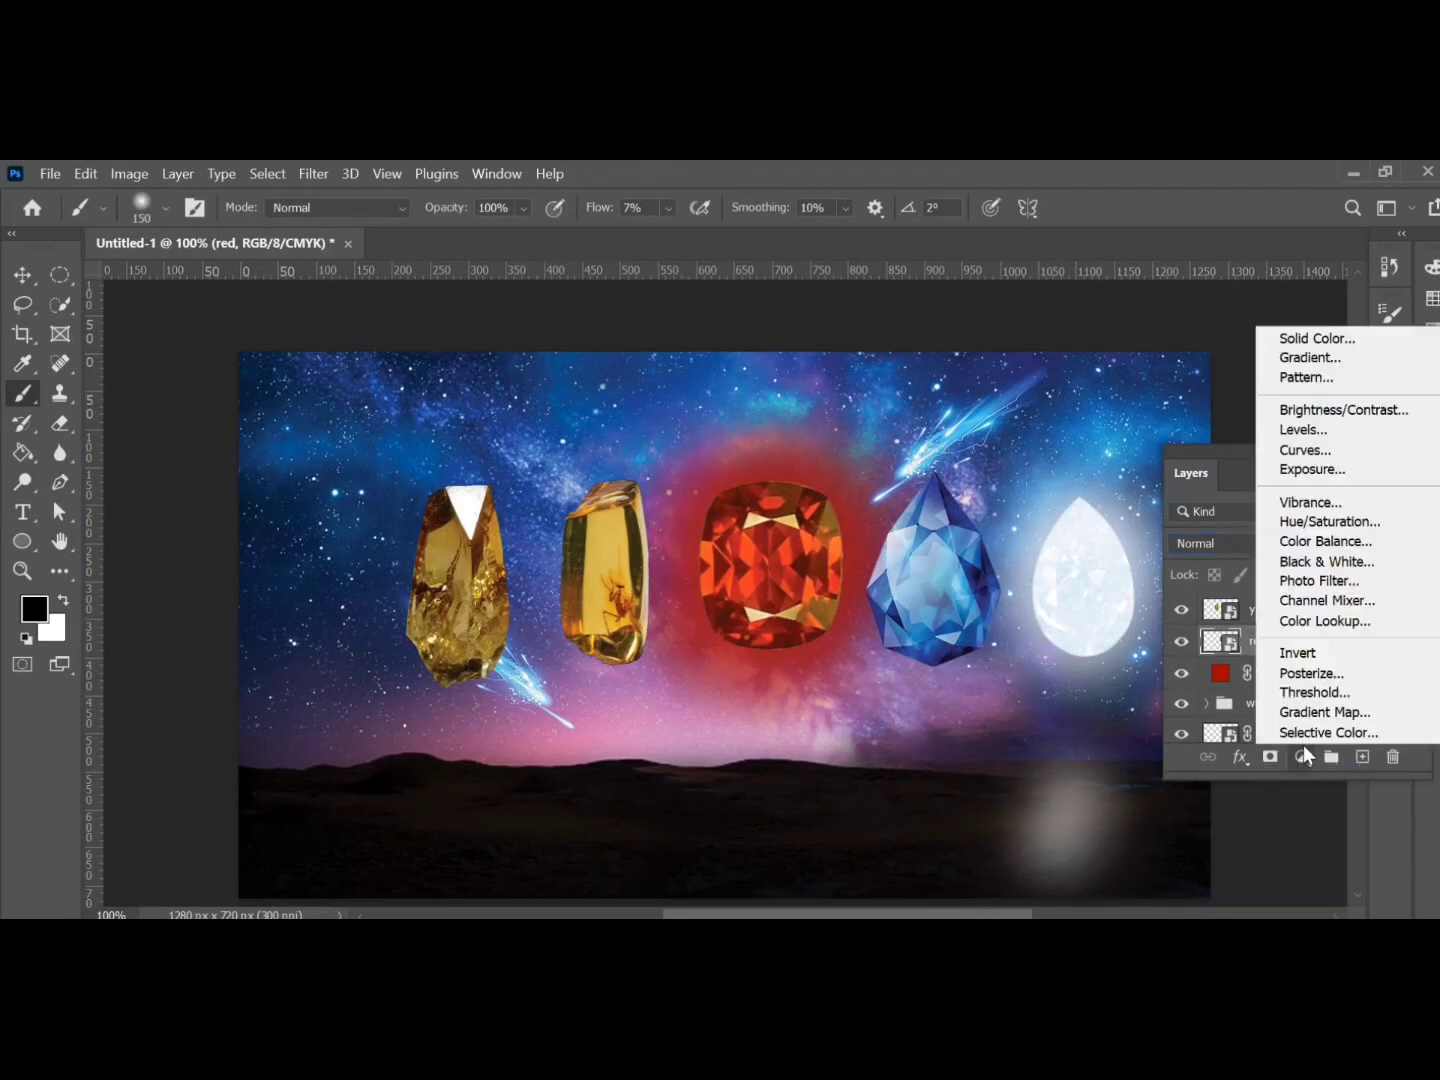
left_click(1328, 518)
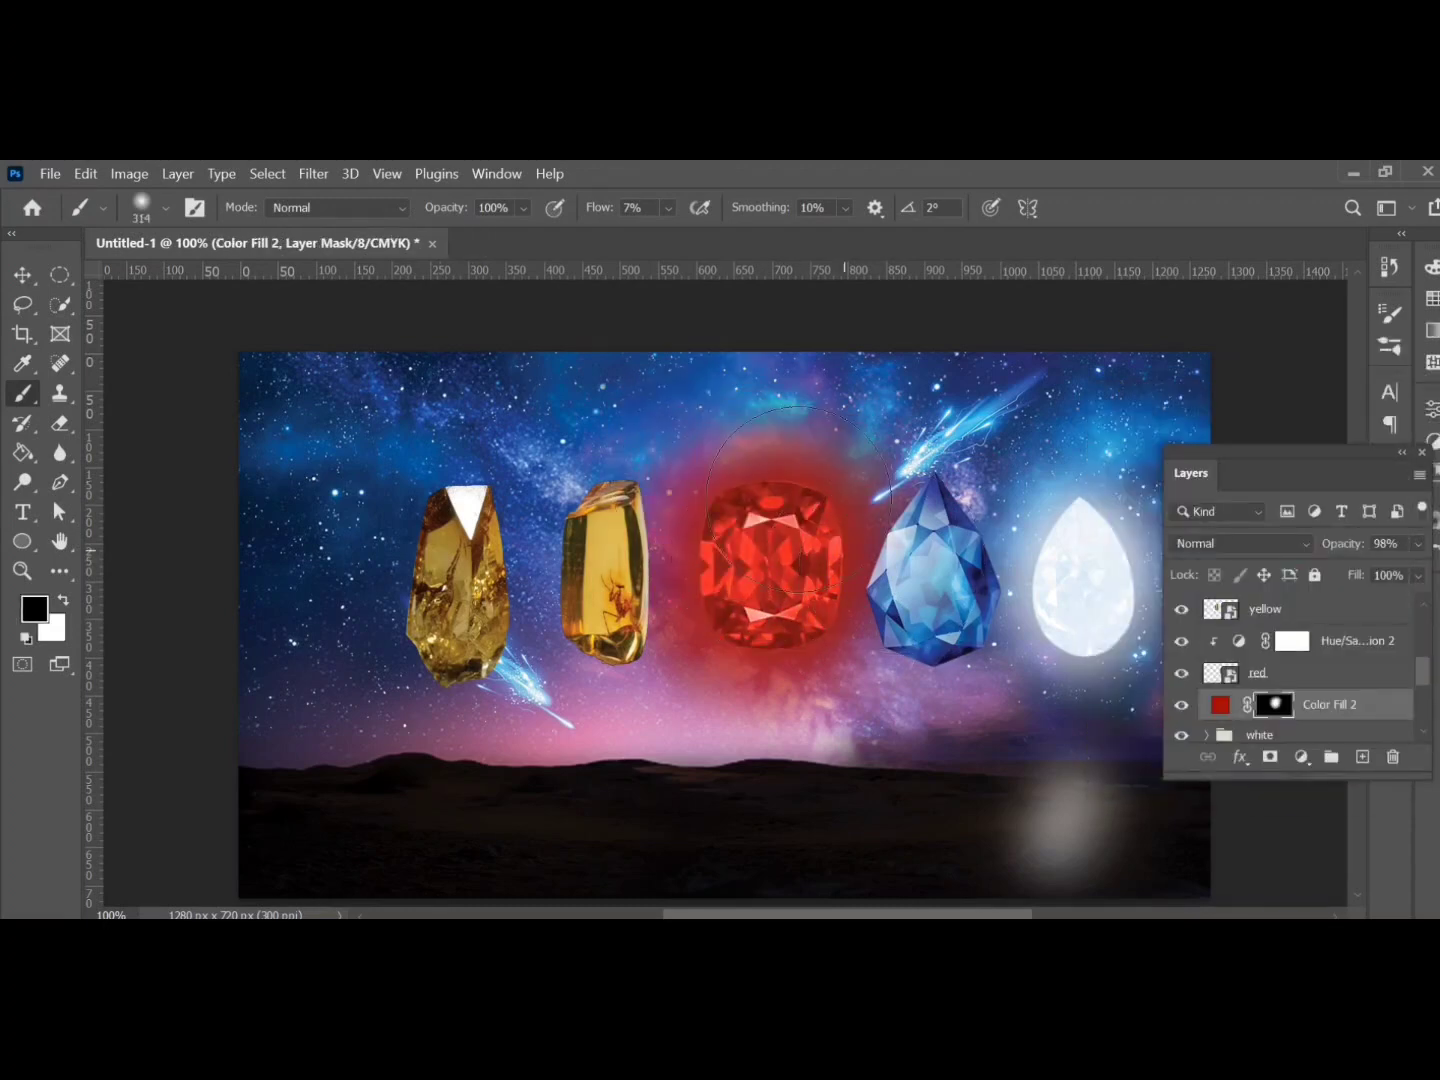
key("bracketleft")
key("bracketleft")
key("bracketleft")
scroll(714, 775, "down", 1)
key("x")
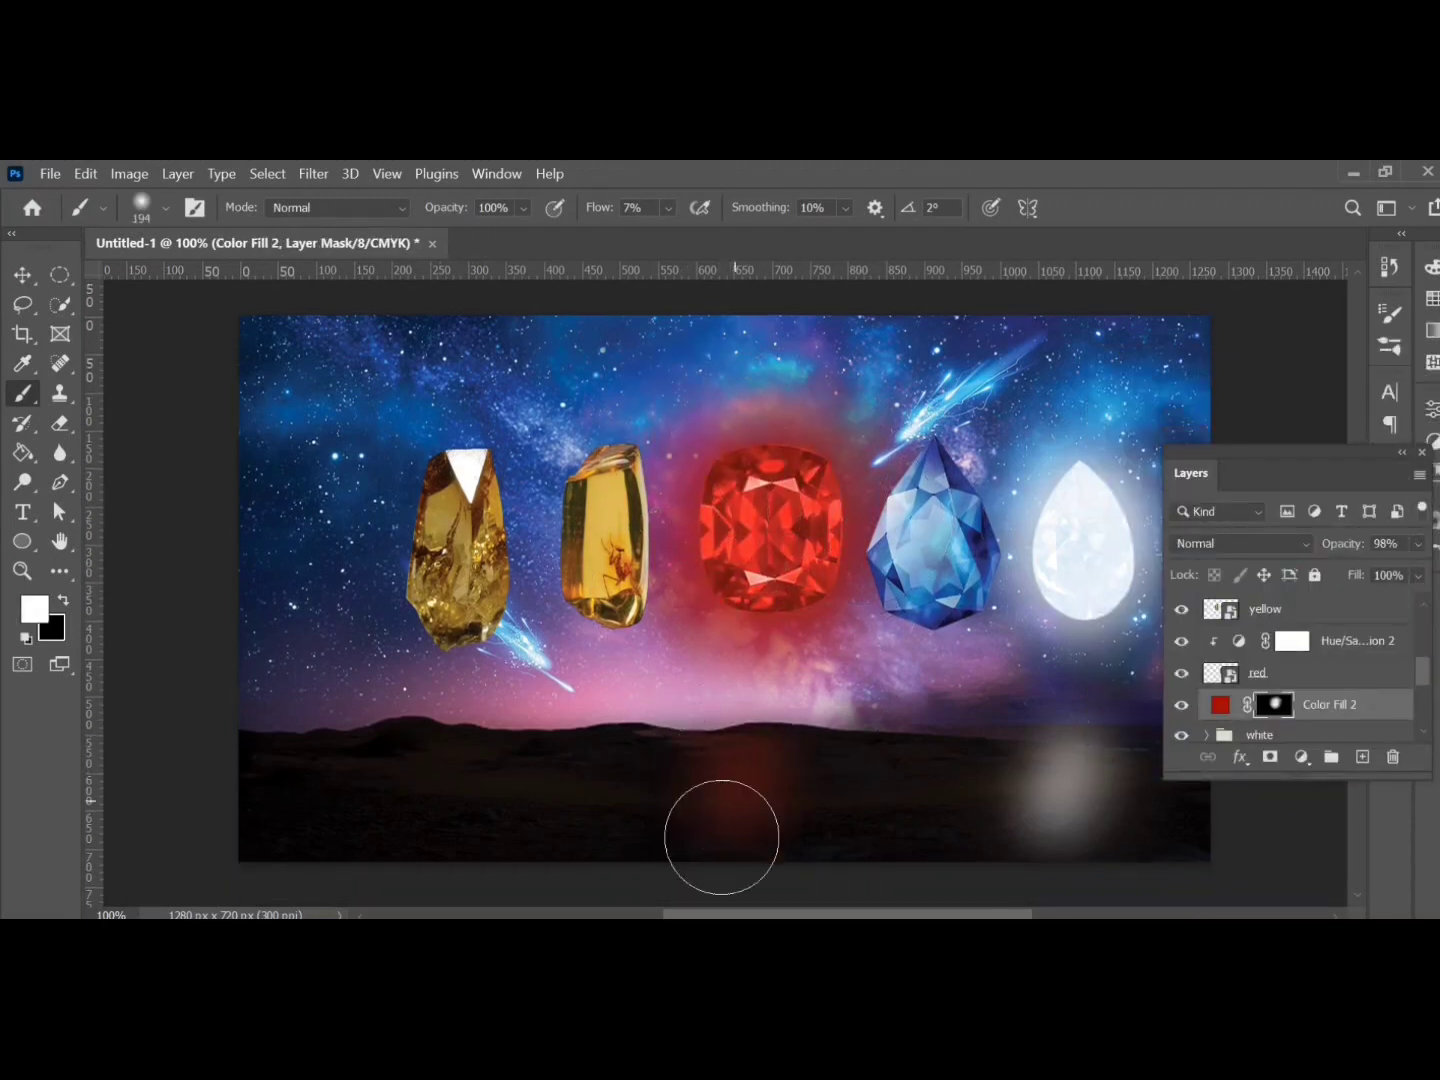
left_click_drag(724, 829, 721, 818)
Step: Duplicate the red gem layer and set the original to Linear Dodge
left_click(1258, 672)
key("ctrl+j")
left_click(1301, 704)
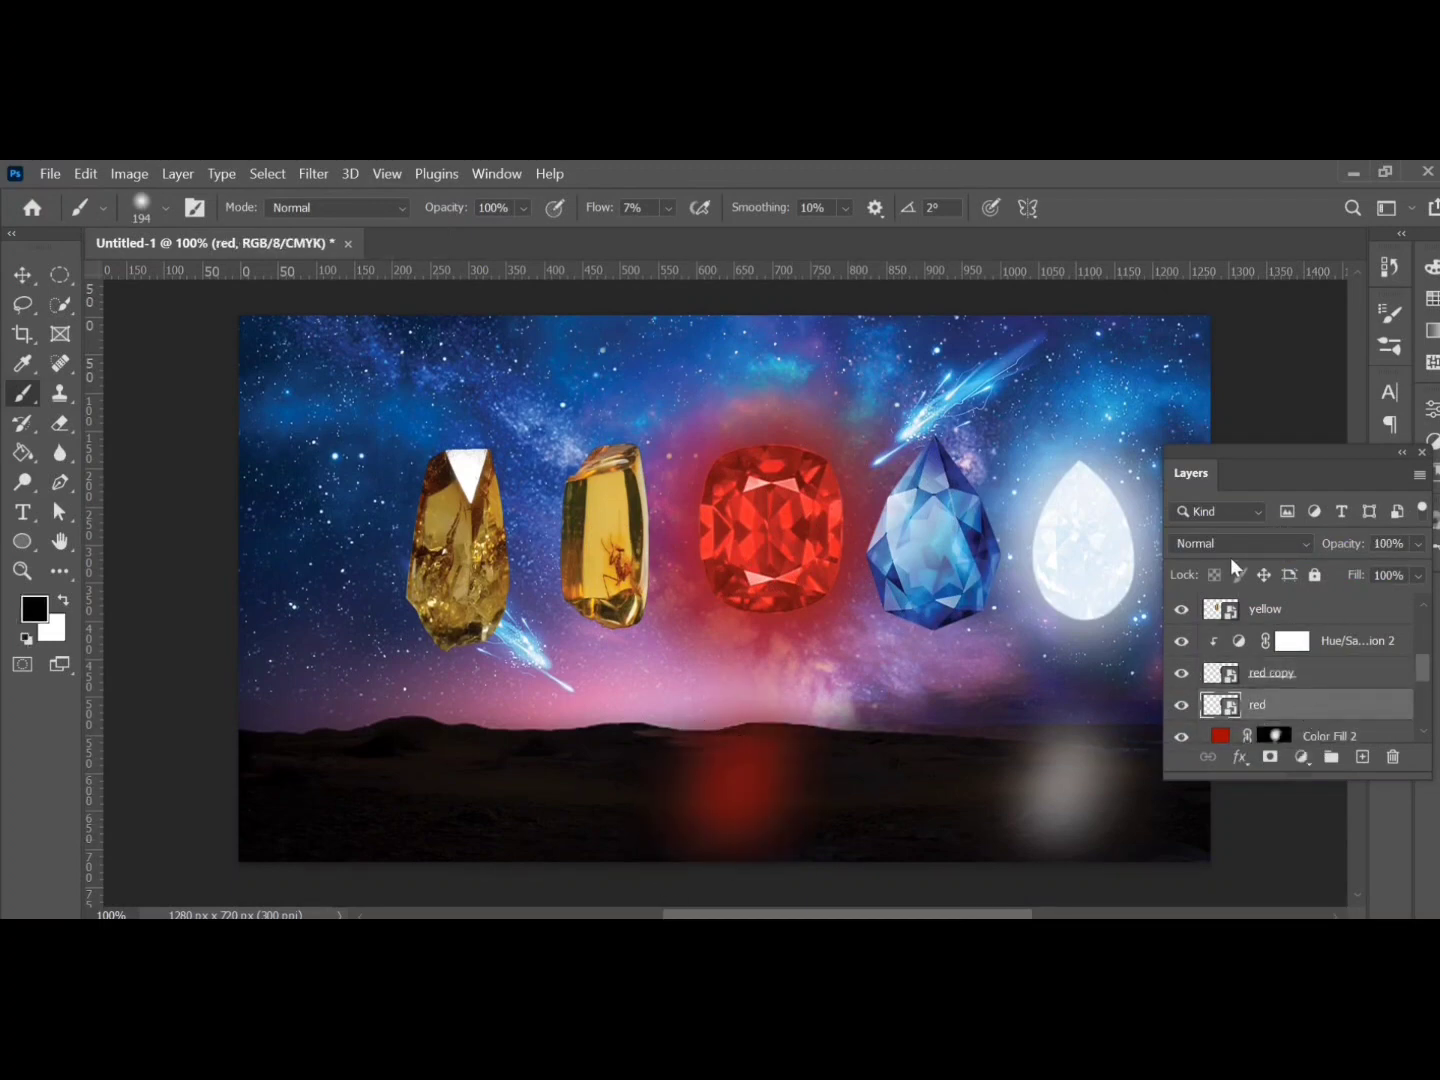
left_click(1238, 544)
left_click(1237, 576)
left_click(1211, 703)
left_click(1237, 544)
left_click(1201, 869)
Step: Select both red layers and group them
left_click(1195, 700, "shift")
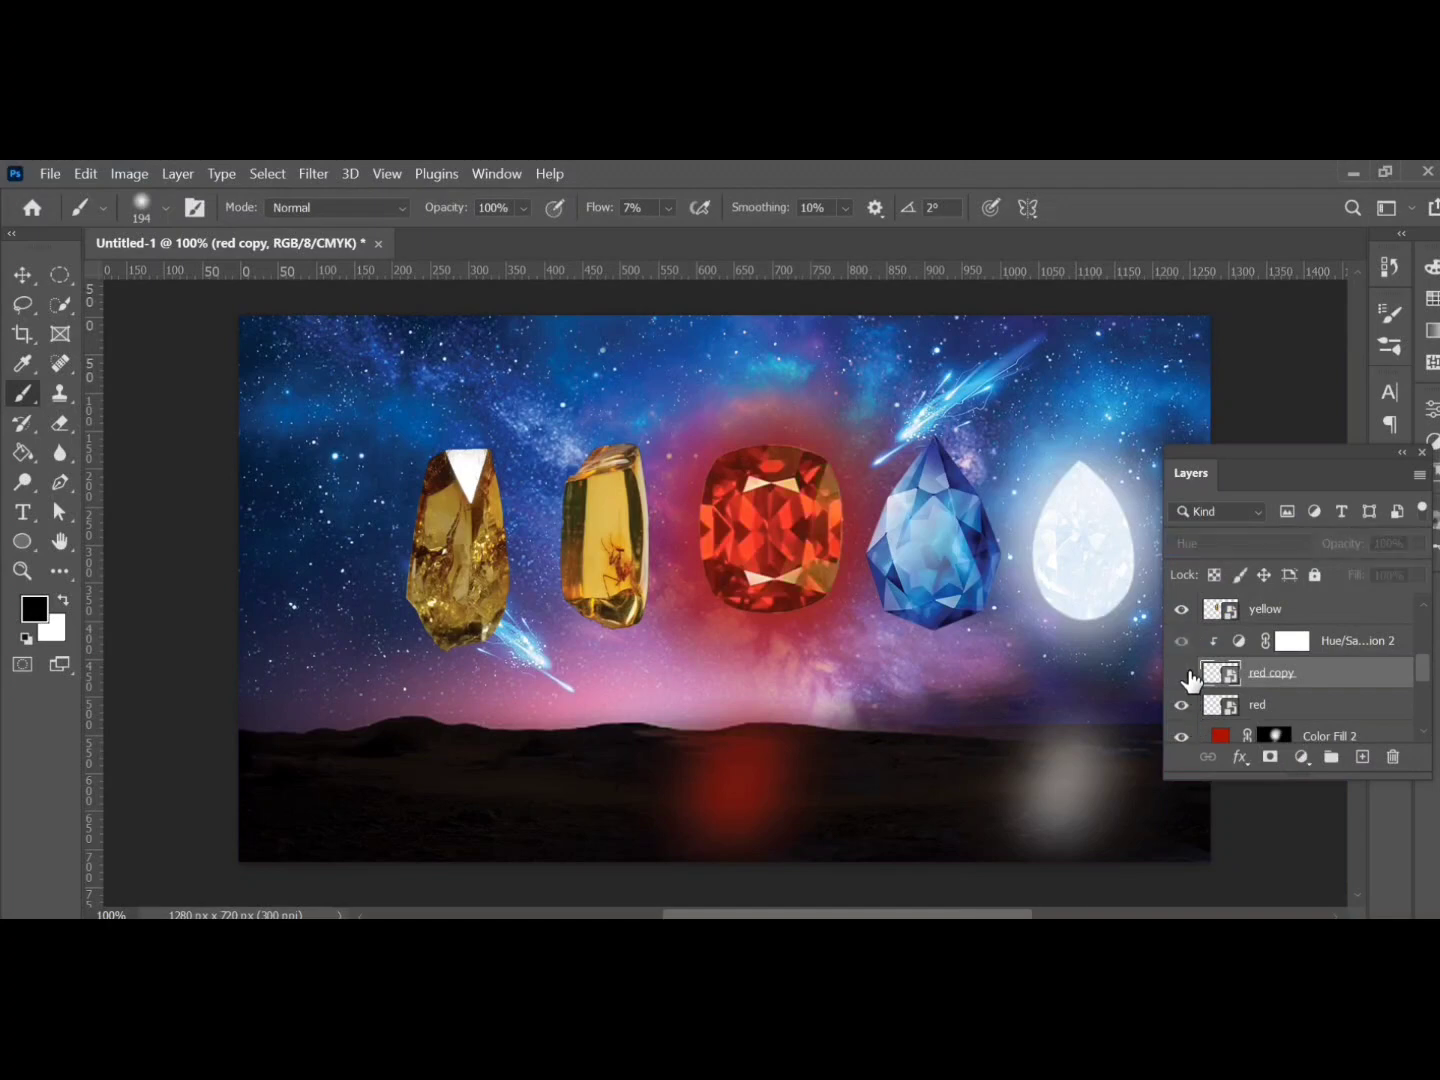
scroll(1340, 700, "down", 1)
left_click(1340, 758)
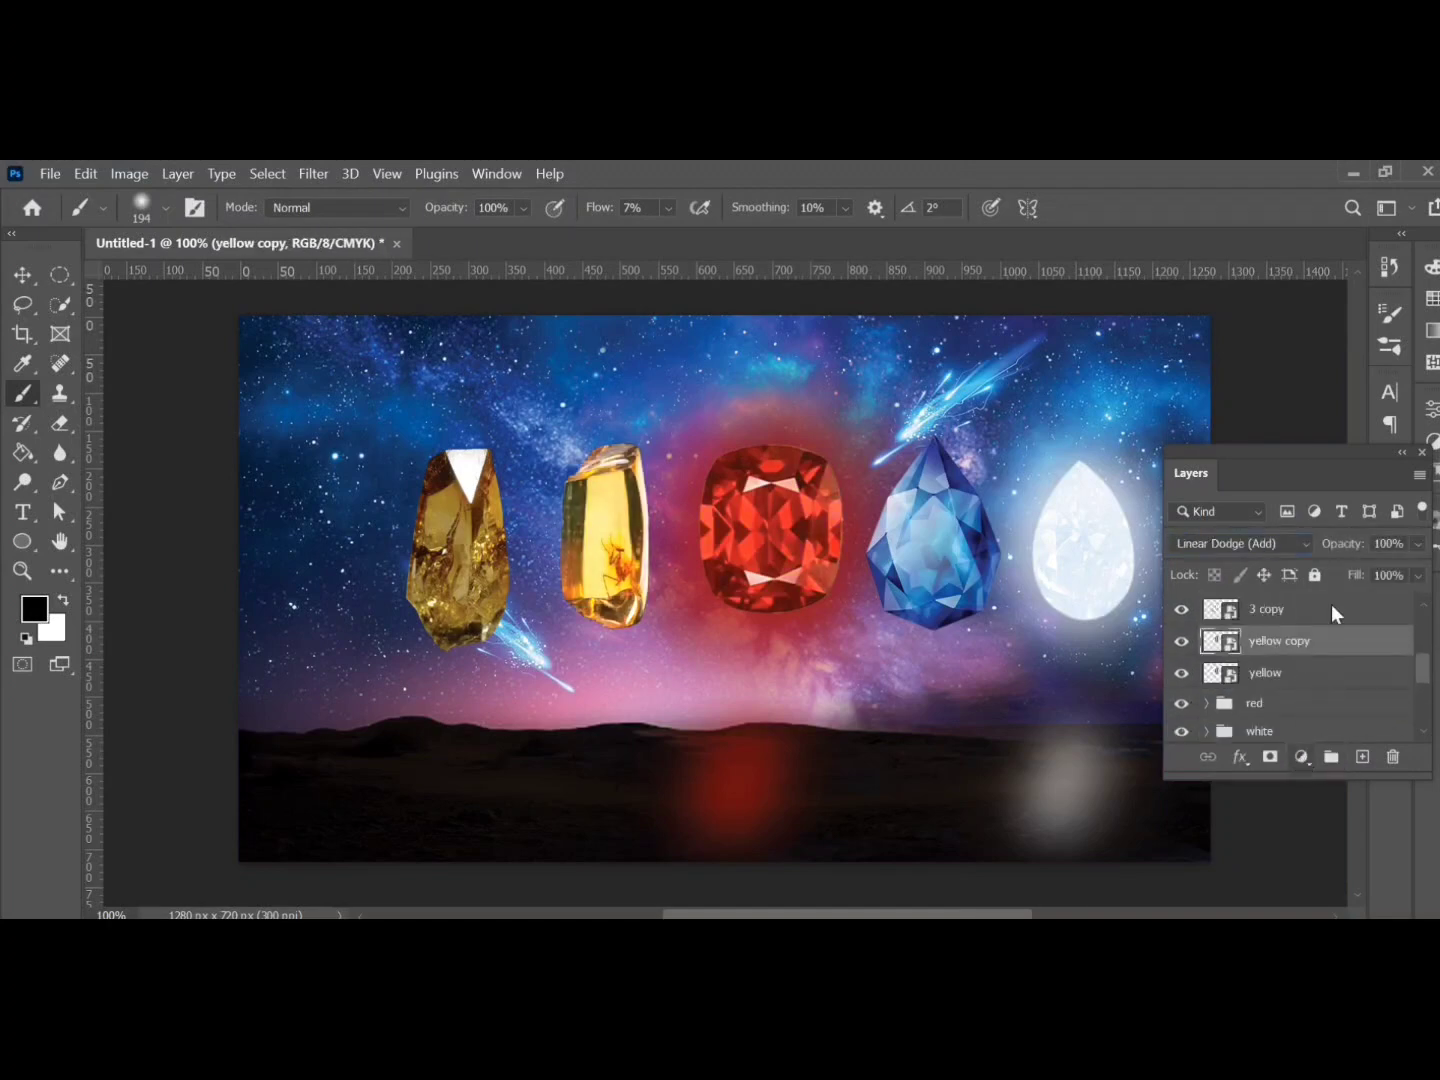
Step: Mask the yellow fill over the gem, then soften the yellow glow with Smart Object Gaussian Blur
key("x")
left_click_drag(590, 600, 608, 507)
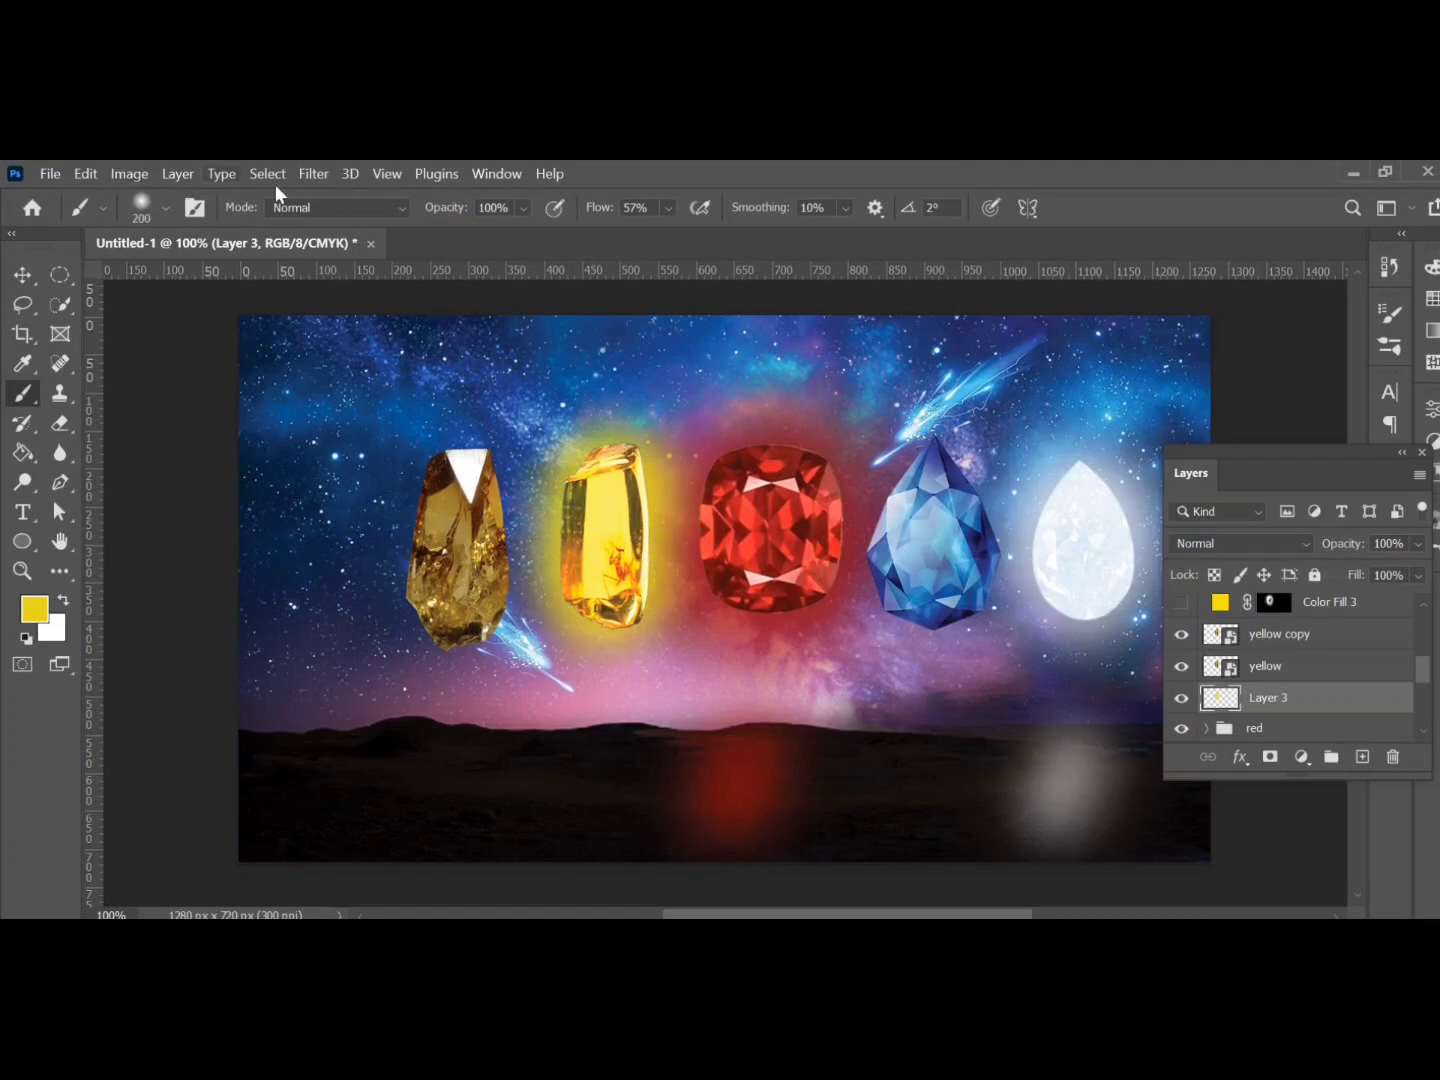
right_click(1330, 698)
left_click(1129, 490)
left_click(313, 174)
left_click(640, 530)
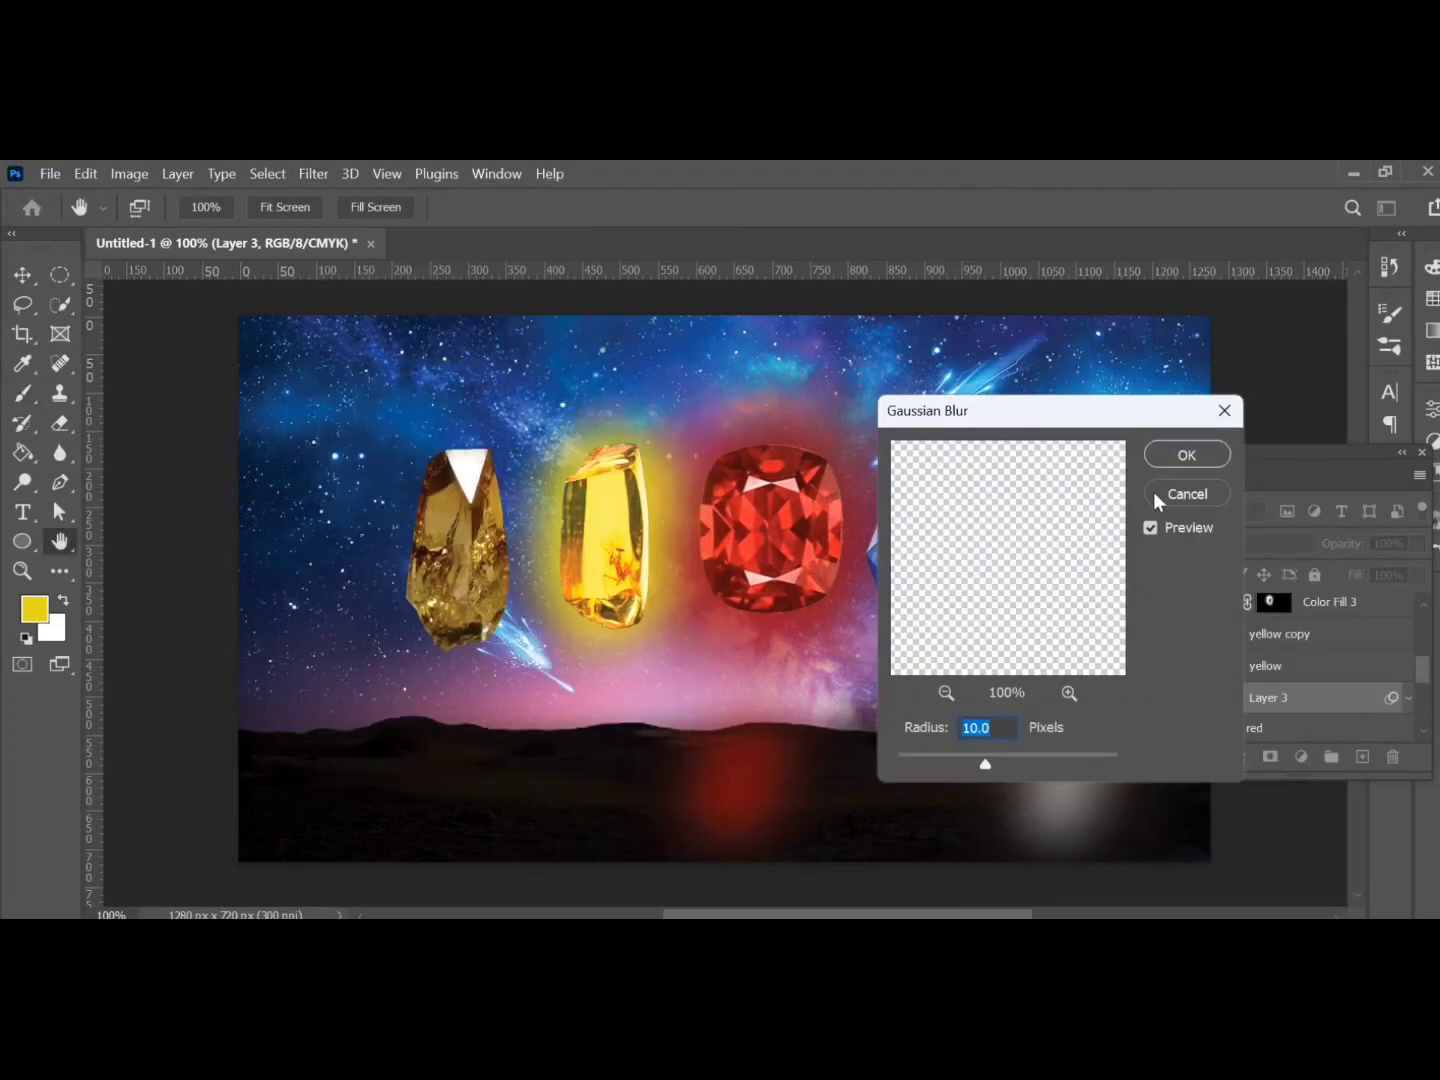
left_click_drag(1011, 762, 978, 760)
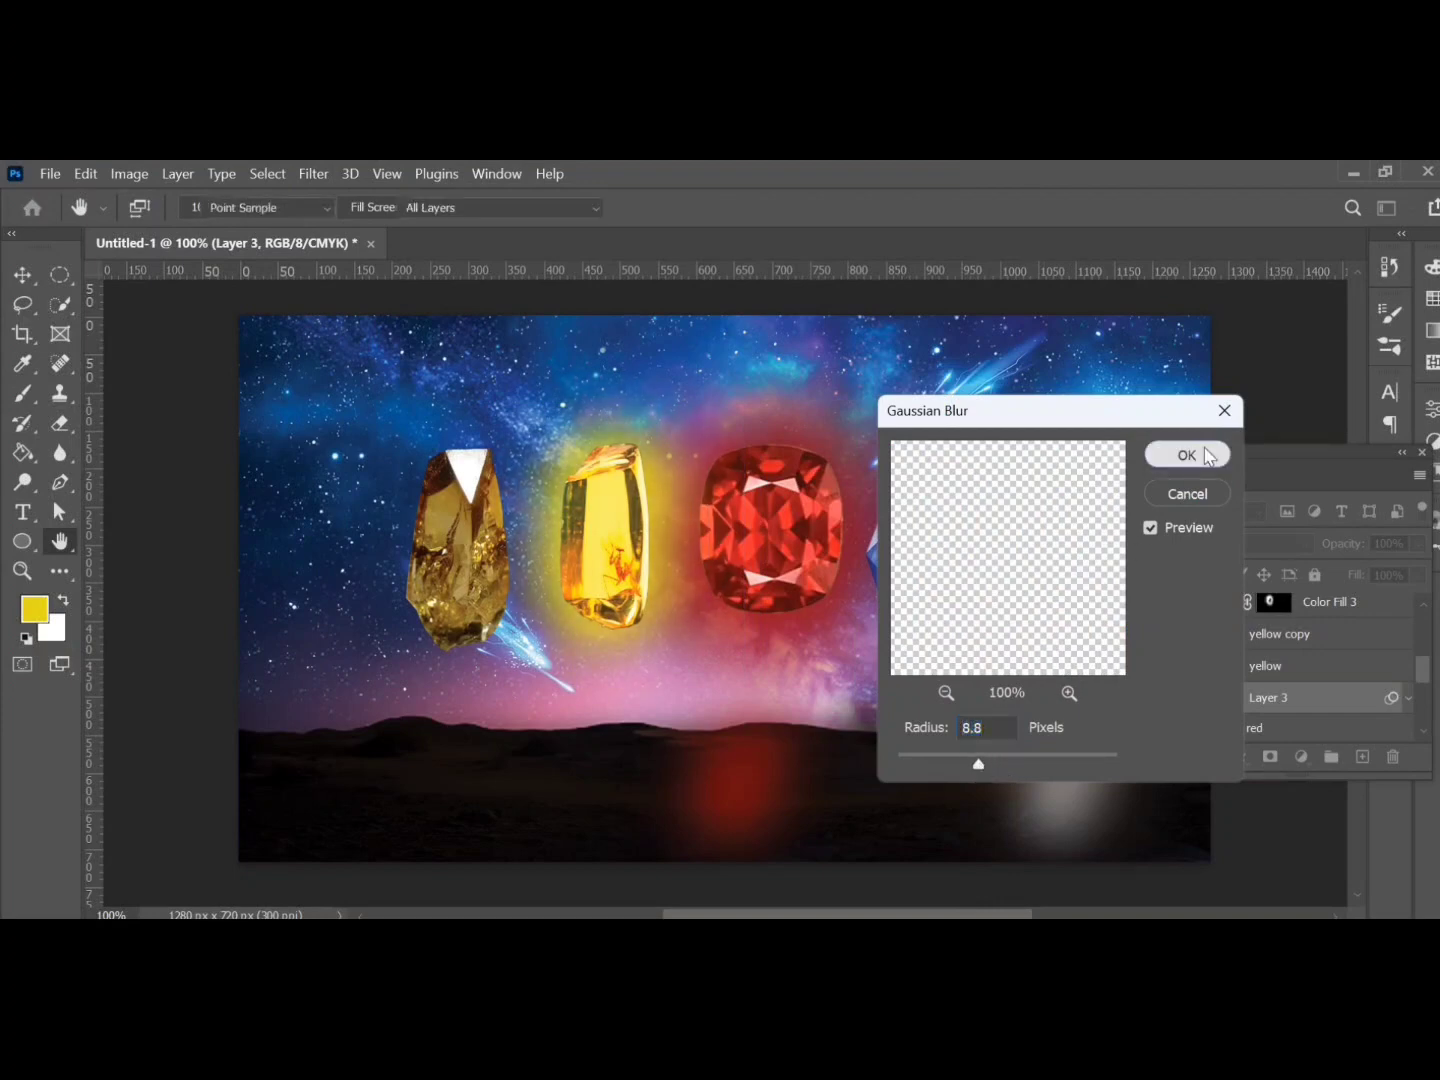
key("Return")
Step: Paint black on the Color Fill 3 mask to hide the yellow fill over the yellow gem
key("b")
left_click(1270, 608)
key("d")
key("x")
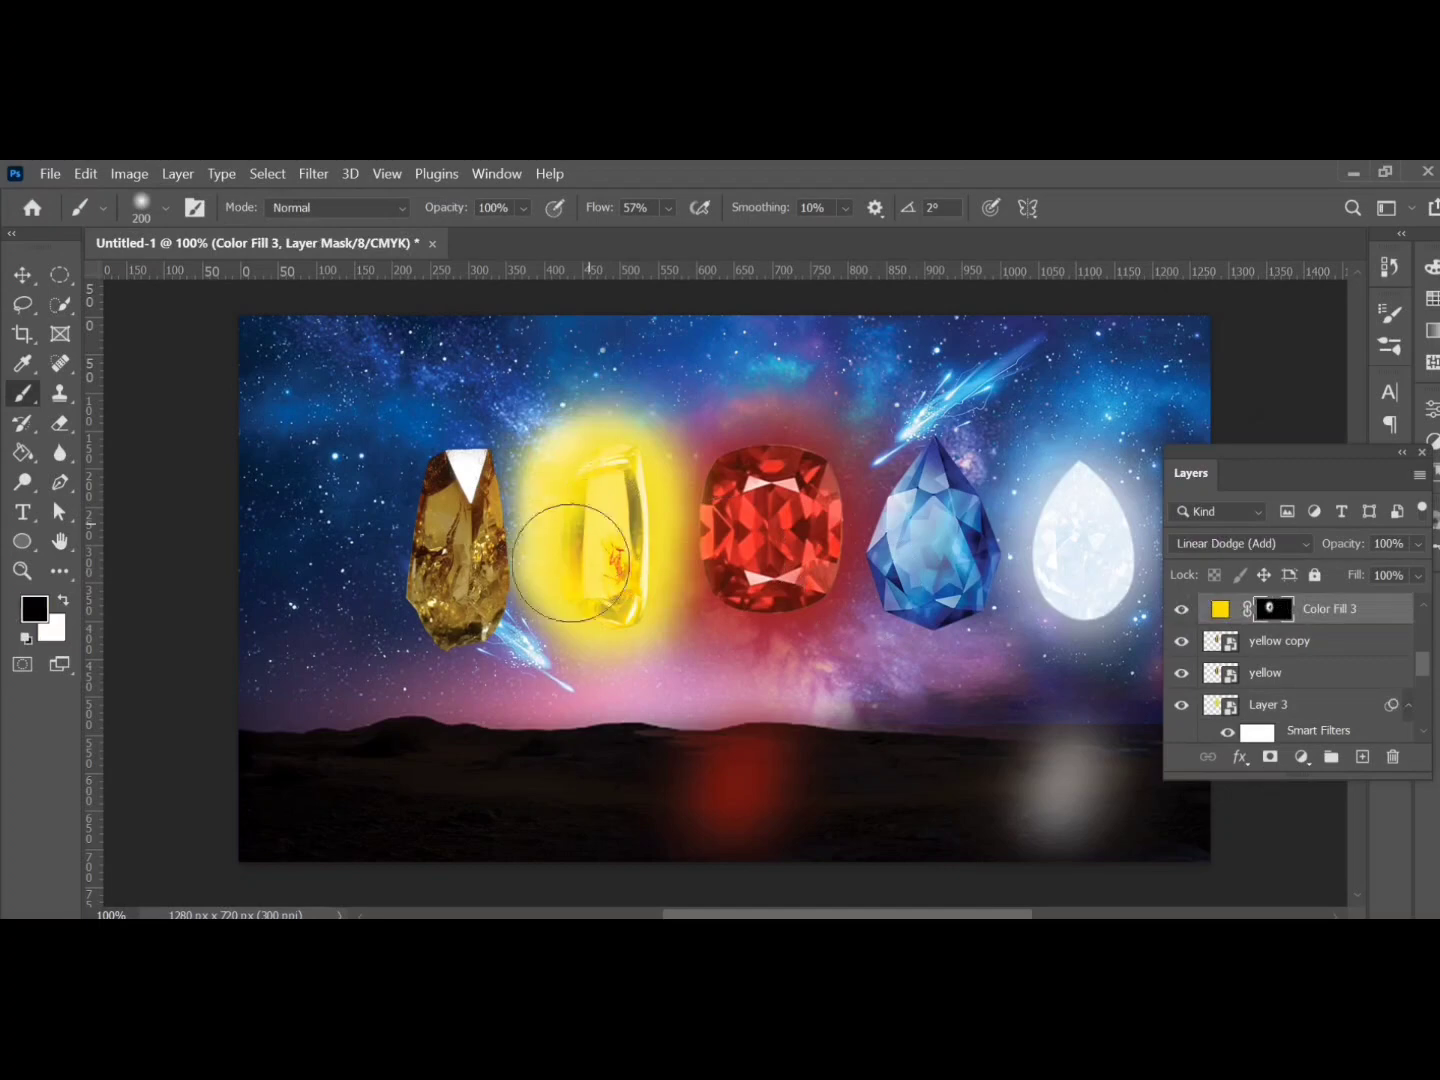
left_click_drag(600, 514, 600, 470)
left_click_drag(619, 600, 610, 640)
mouse_move(620, 561)
left_mouse_down()
mouse_move(620, 620)
mouse_move(599, 600)
left_mouse_up()
Step: Brush a soft yellow reflection onto the desert ground beneath the yellow gem
key("x")
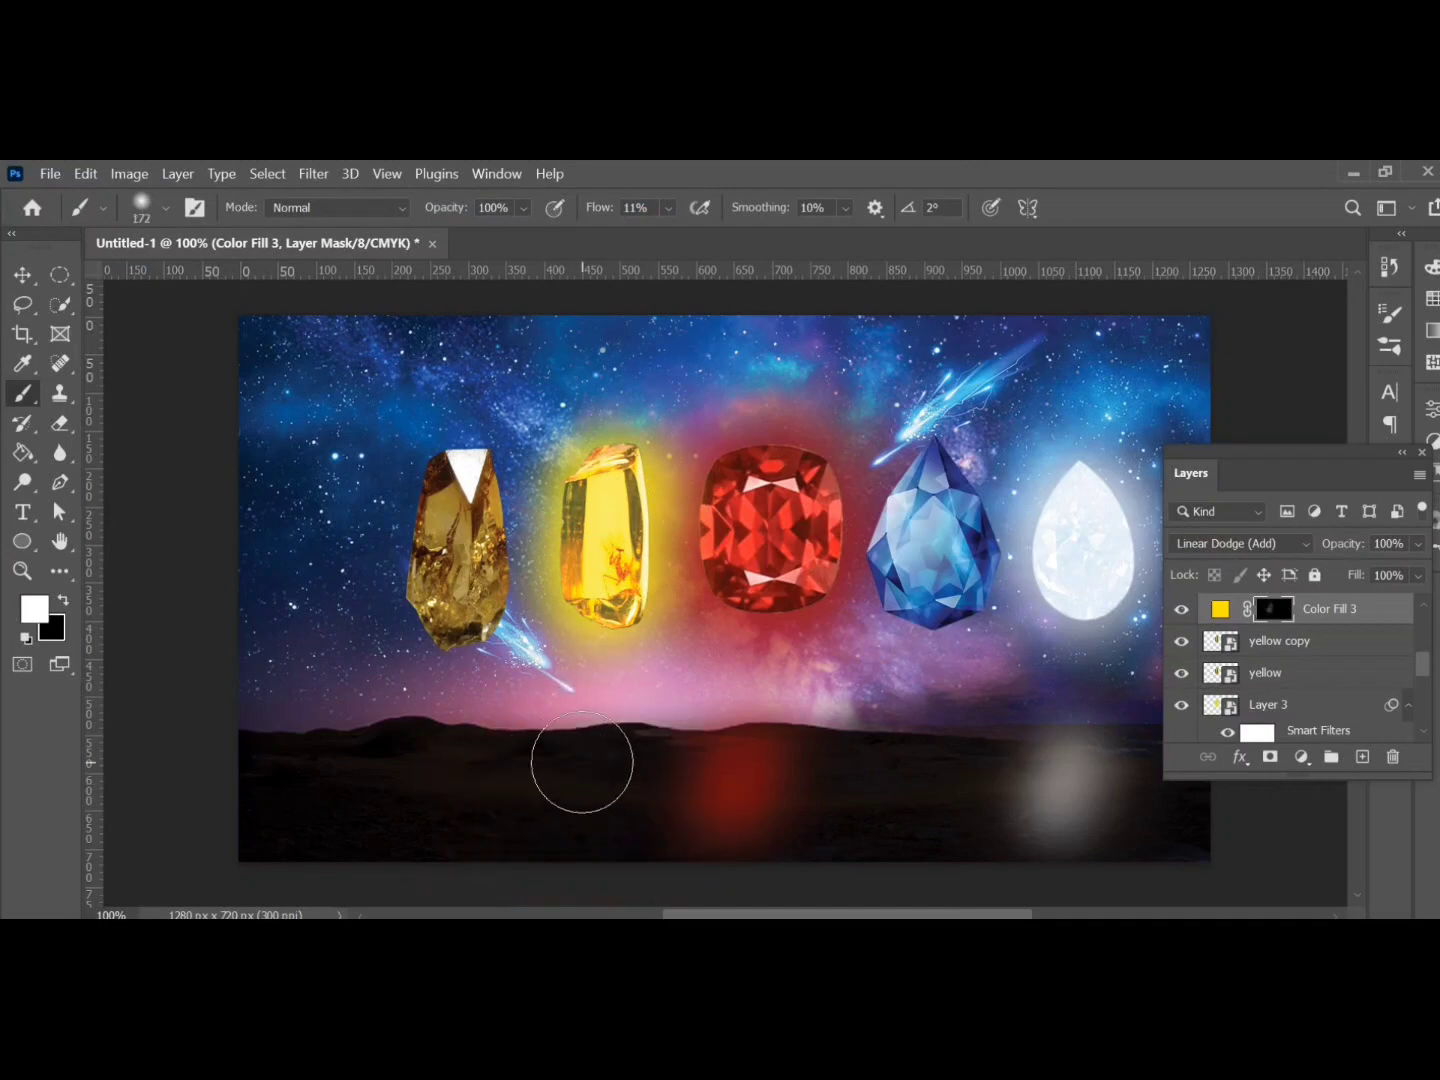
left_click_drag(578, 770, 588, 771)
key("x")
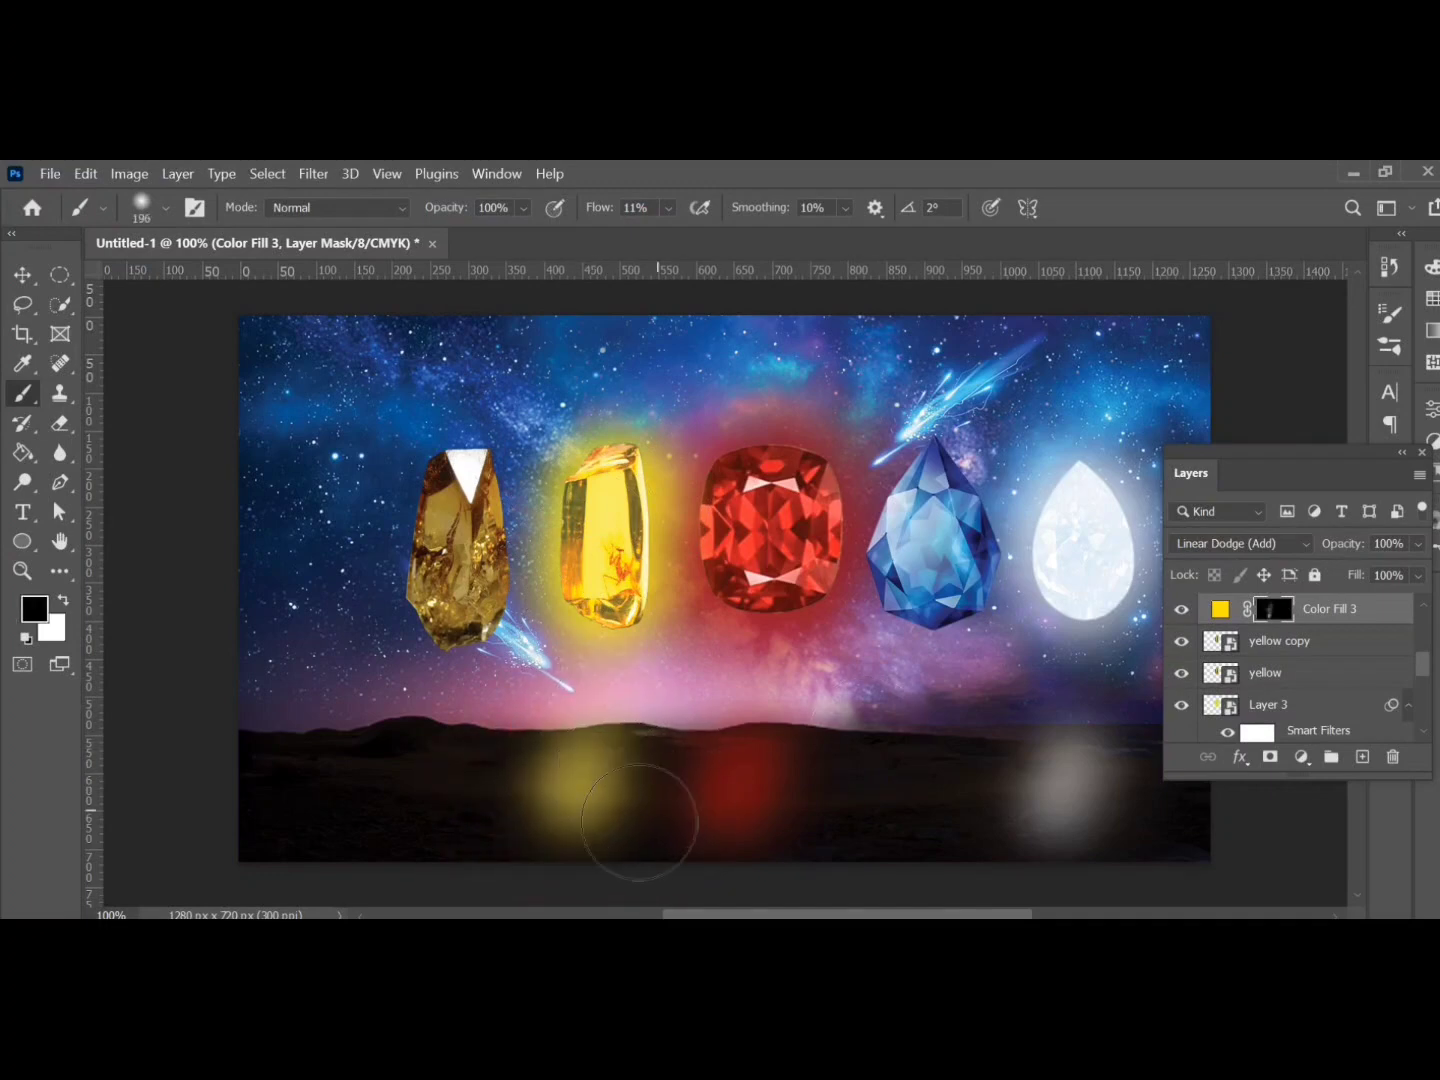
key("x")
key("x")
left_click_drag(545, 814, 585, 775)
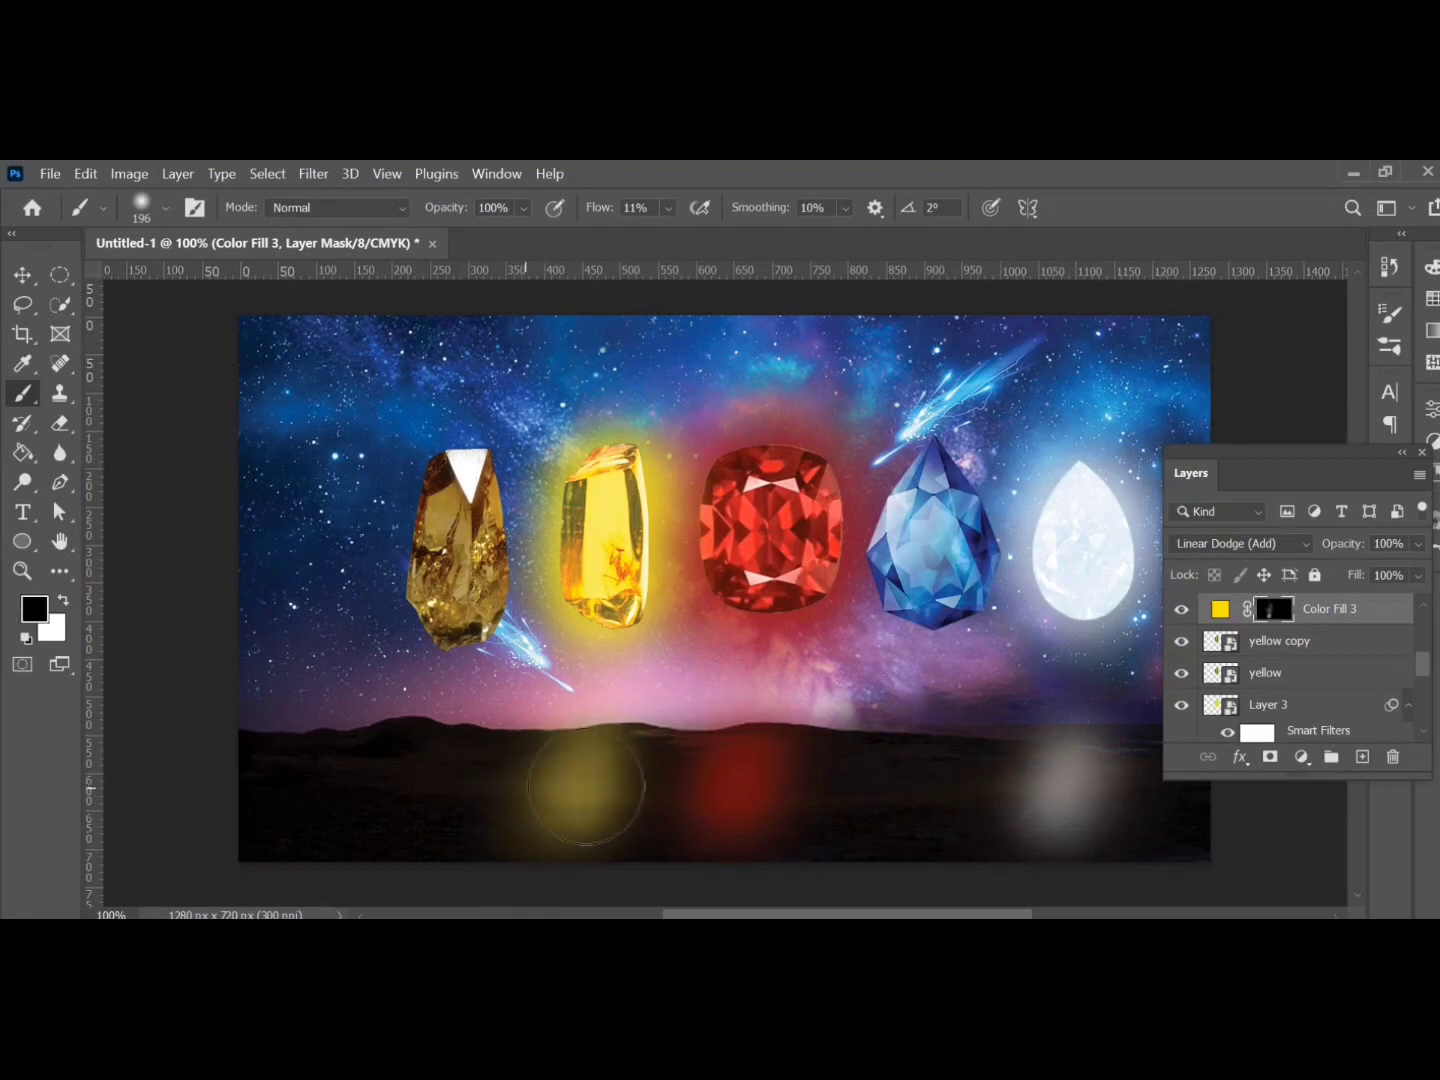
key("x")
key("x")
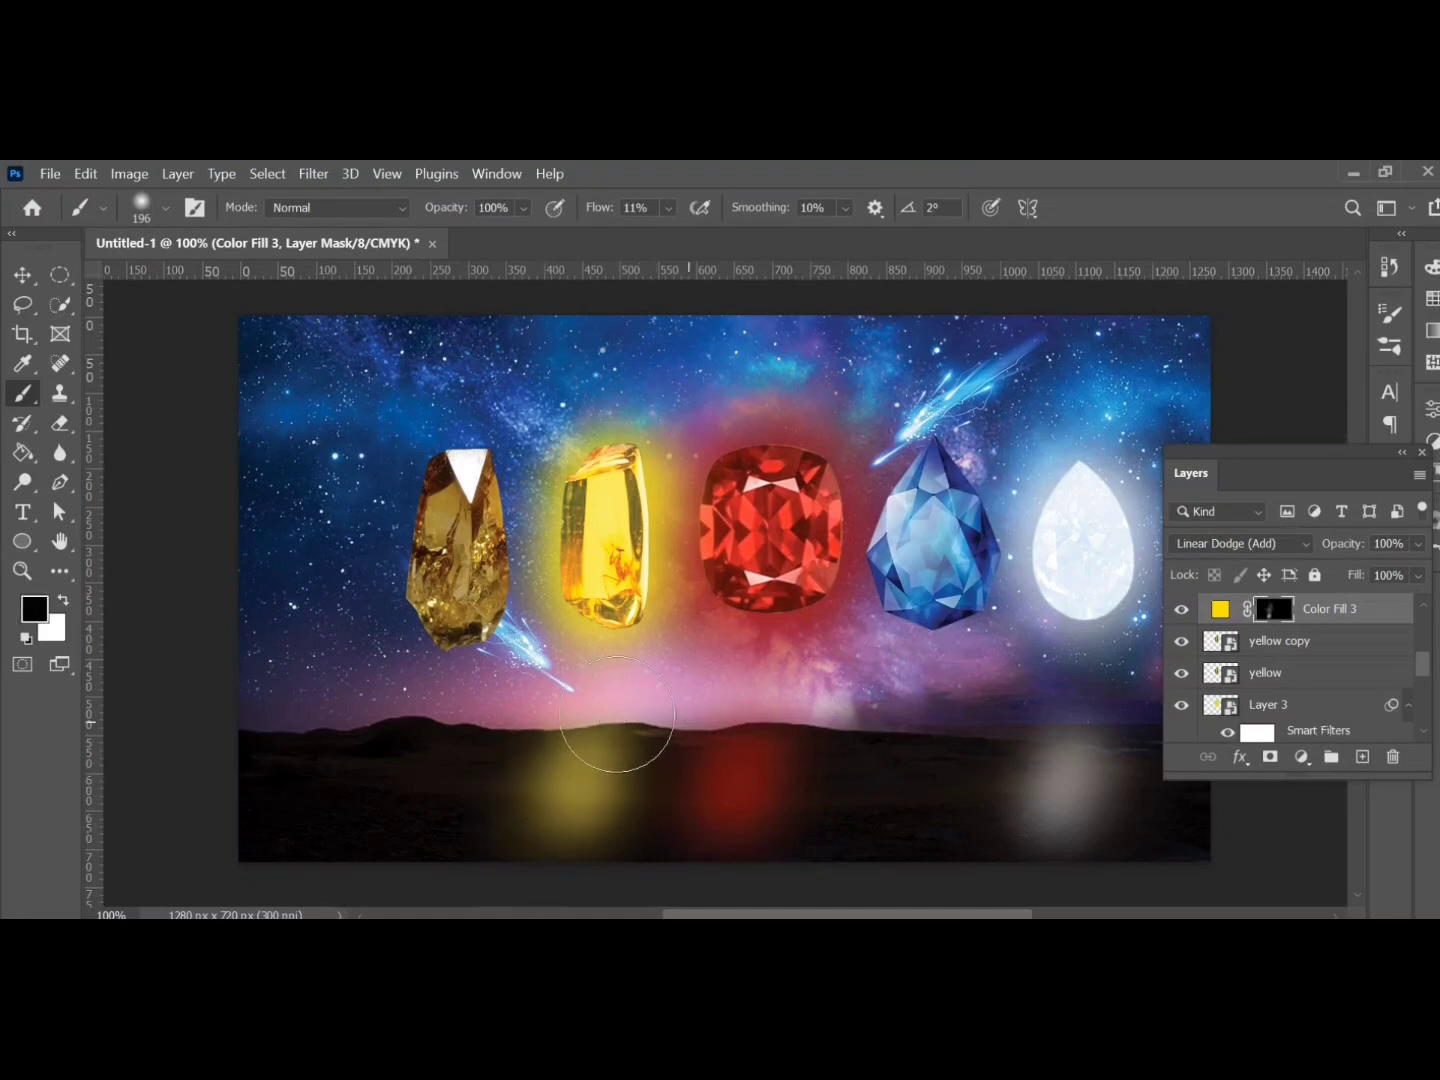
key("x")
key("x")
mouse_move(595, 755)
left_mouse_down()
mouse_move(514, 771)
mouse_move(568, 737)
left_mouse_up()
key("x")
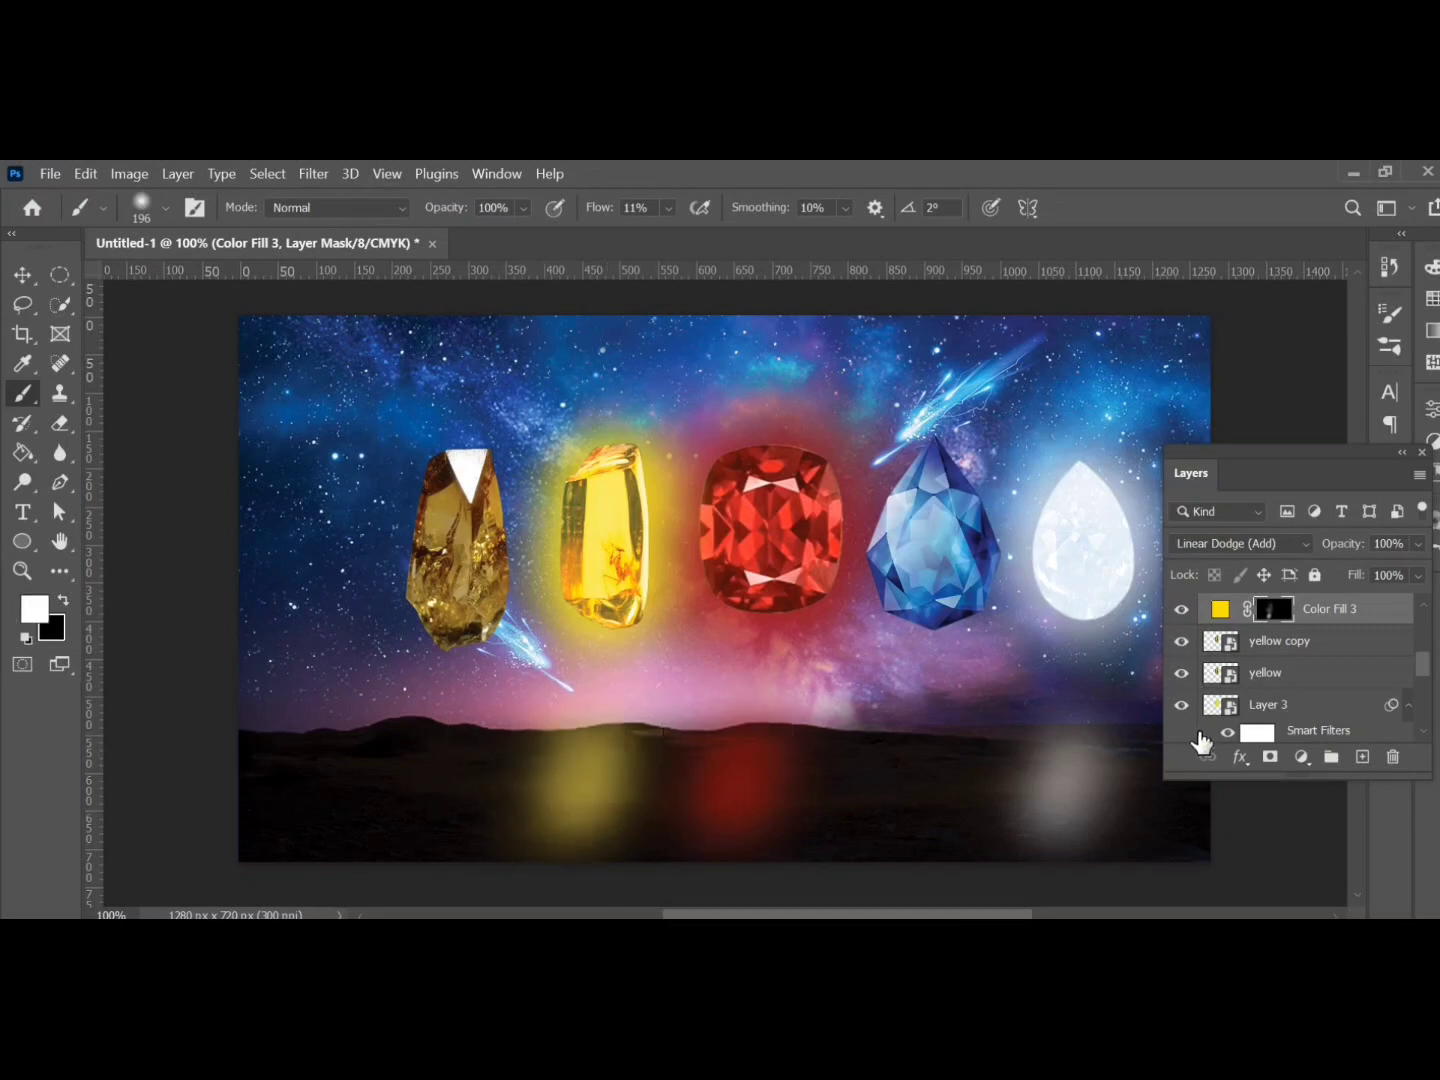
scroll(1268, 689, "up", 3)
left_click(1268, 672)
Step: Add a clipped, colorized Hue/Saturation layer with Hue 128 to turn the left gem green
left_click(1303, 760)
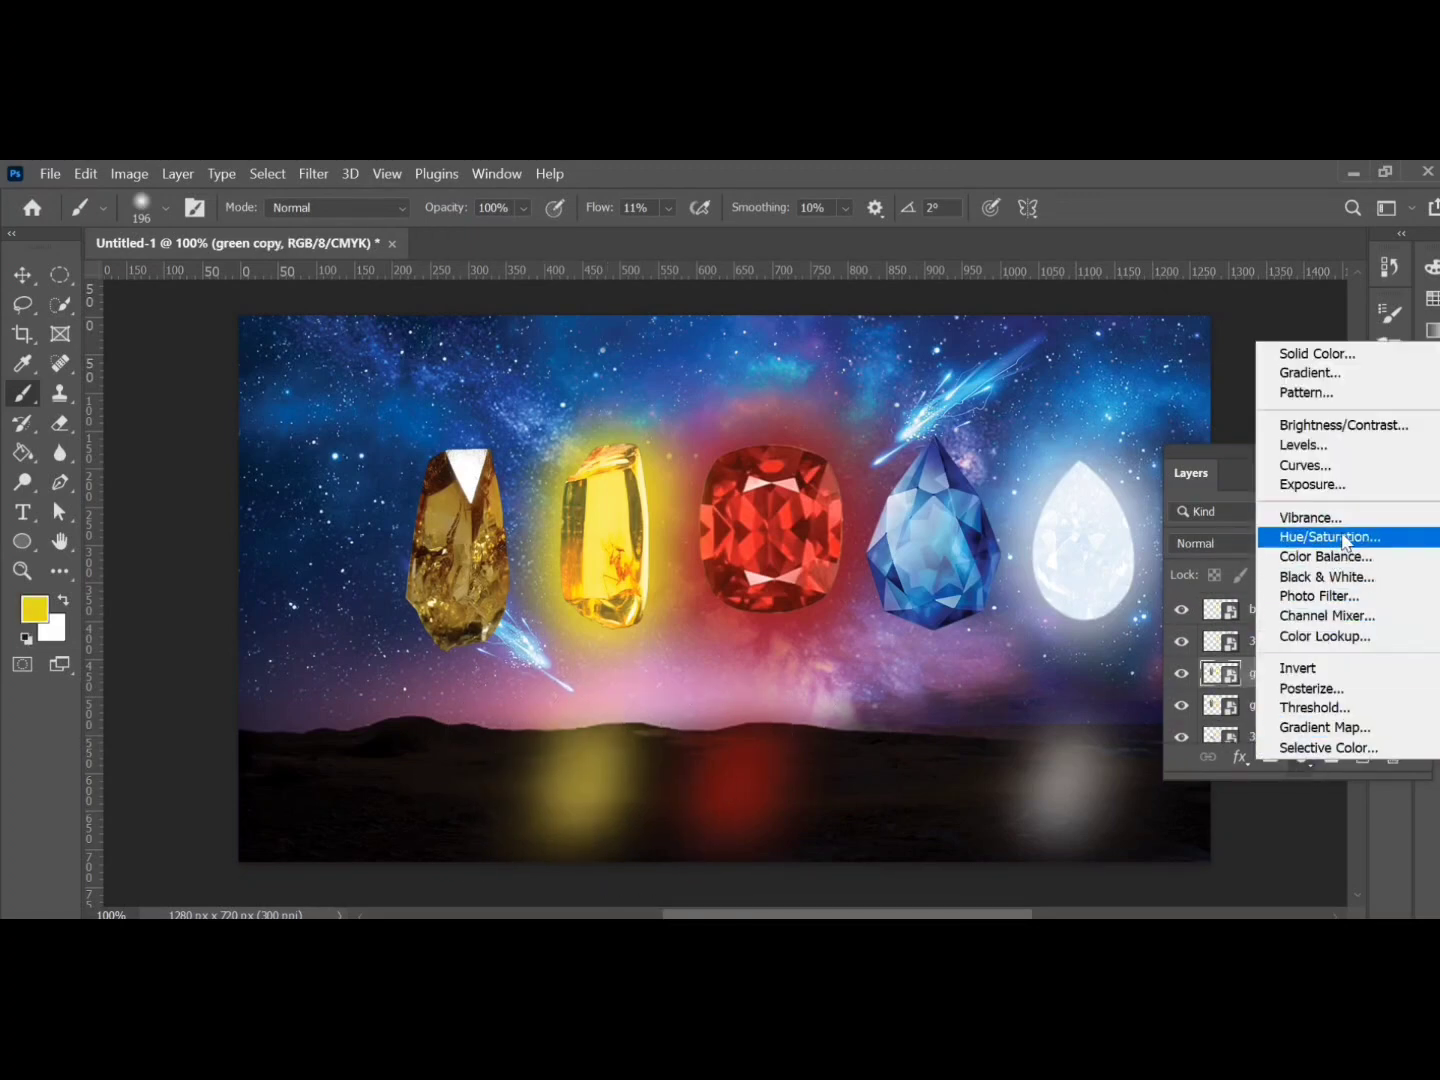
left_click(1301, 535)
left_click(1218, 680)
left_click(1237, 790)
mouse_move(1147, 562)
left_mouse_down()
mouse_move(1196, 561)
mouse_move(1176, 605)
left_mouse_up()
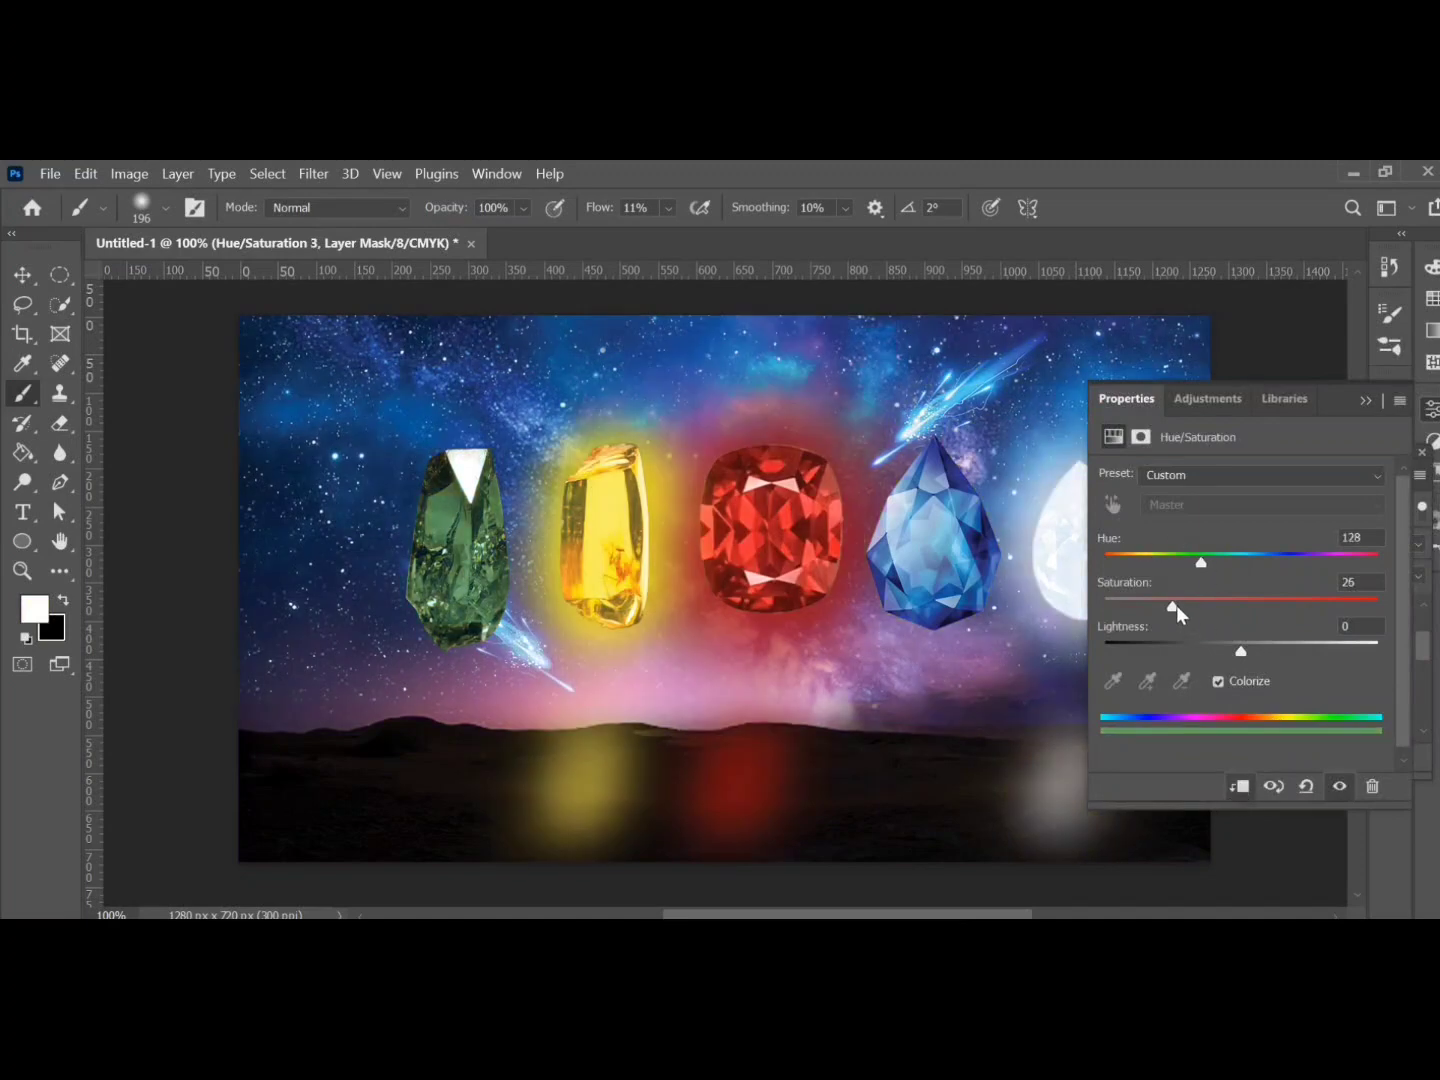
left_click(1364, 401)
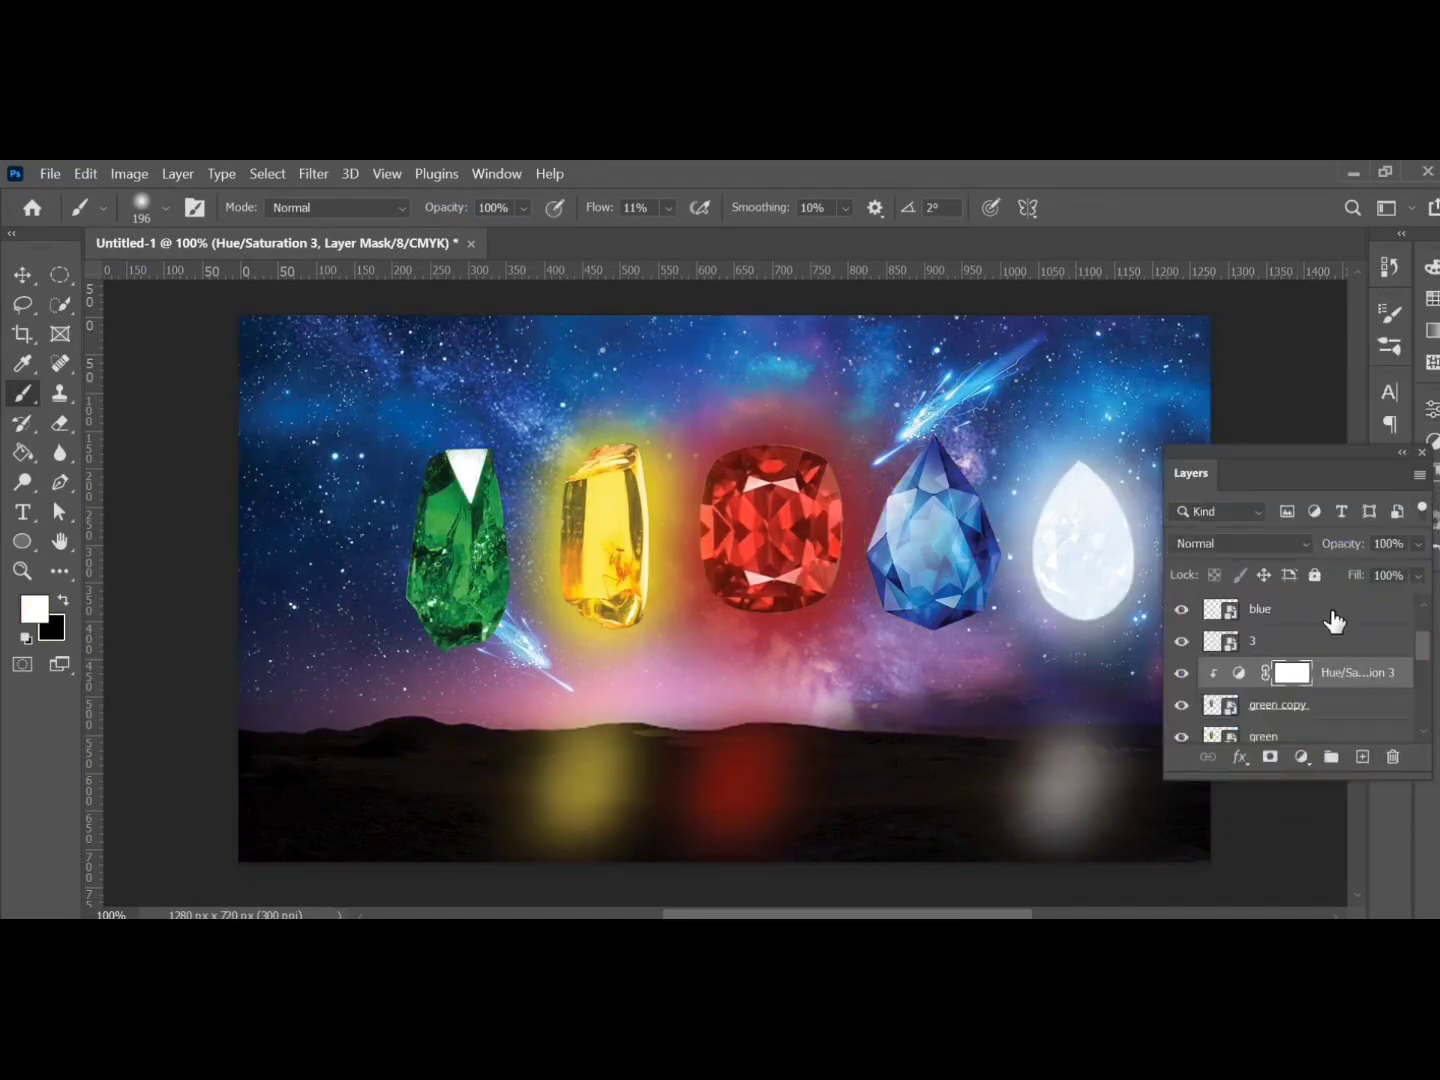
left_click(1302, 709)
left_click(1240, 544)
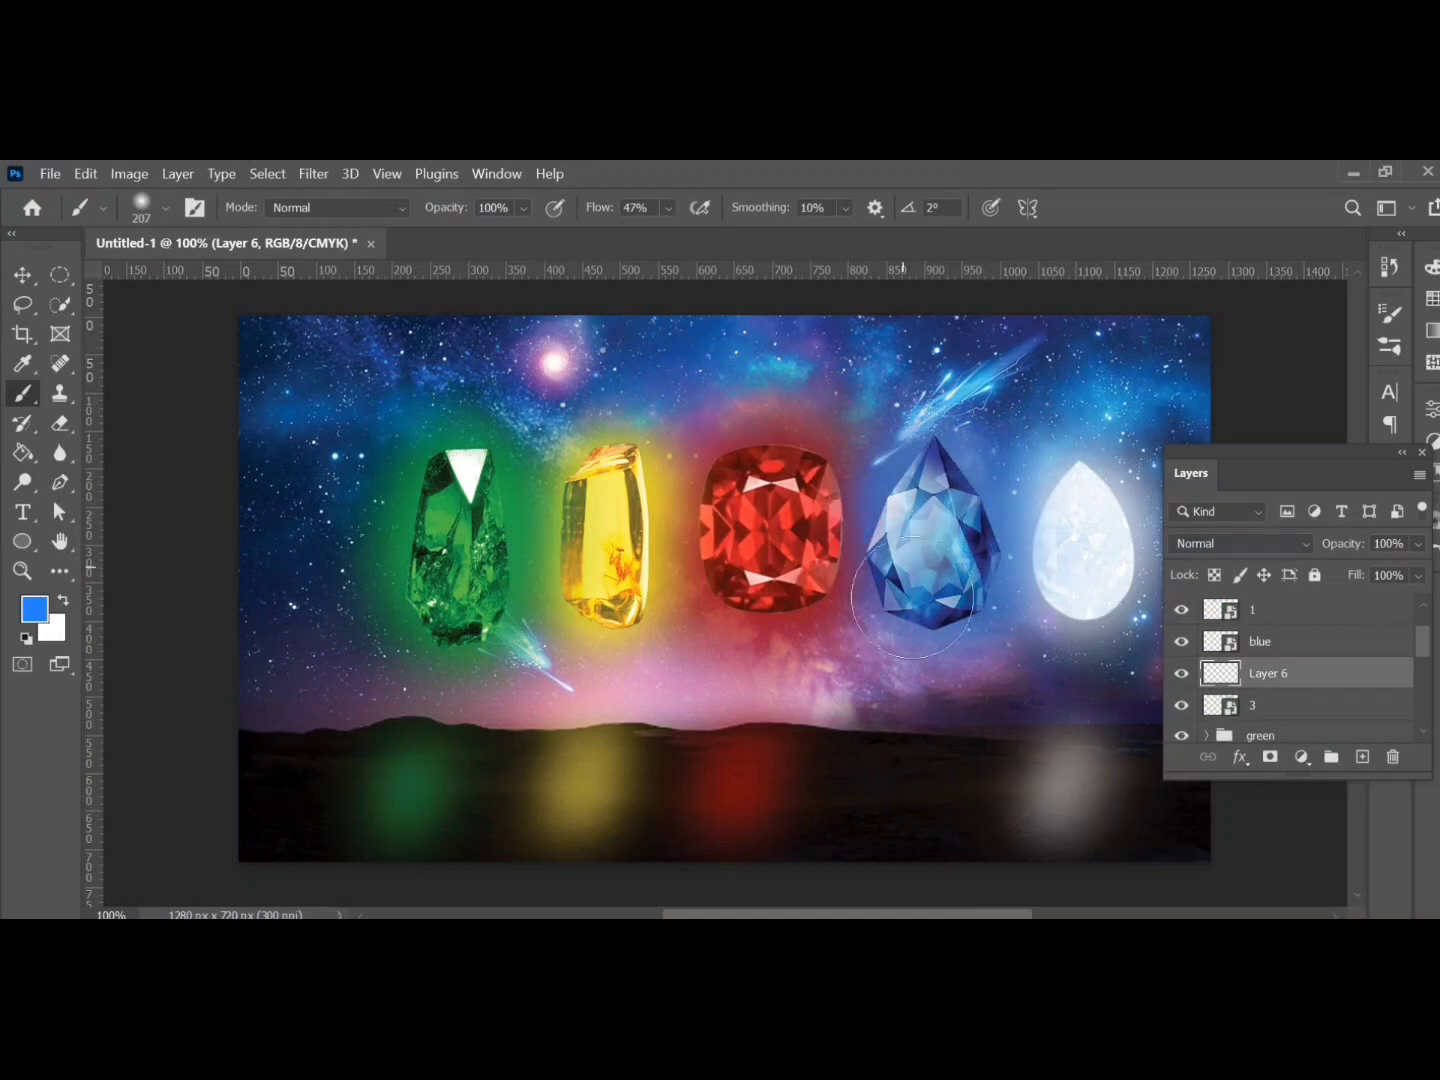
Step: Apply a Gaussian Blur to the blue glow layer around the blue gem
left_click(929, 481)
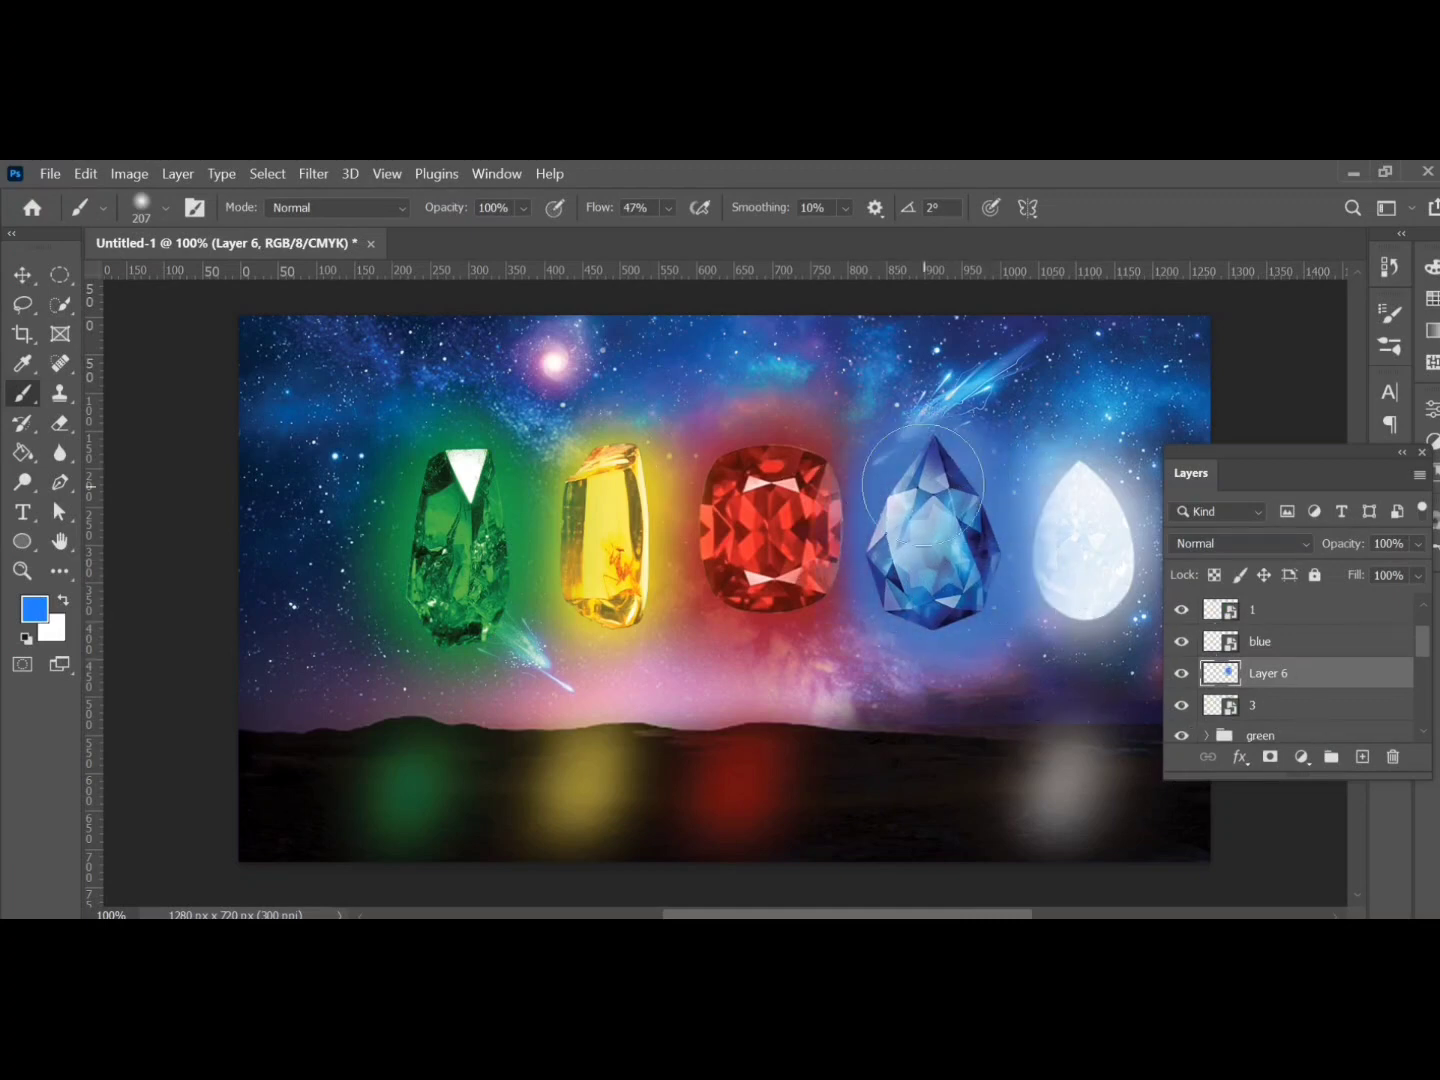
right_click(1271, 672)
key("Escape")
left_click(313, 174)
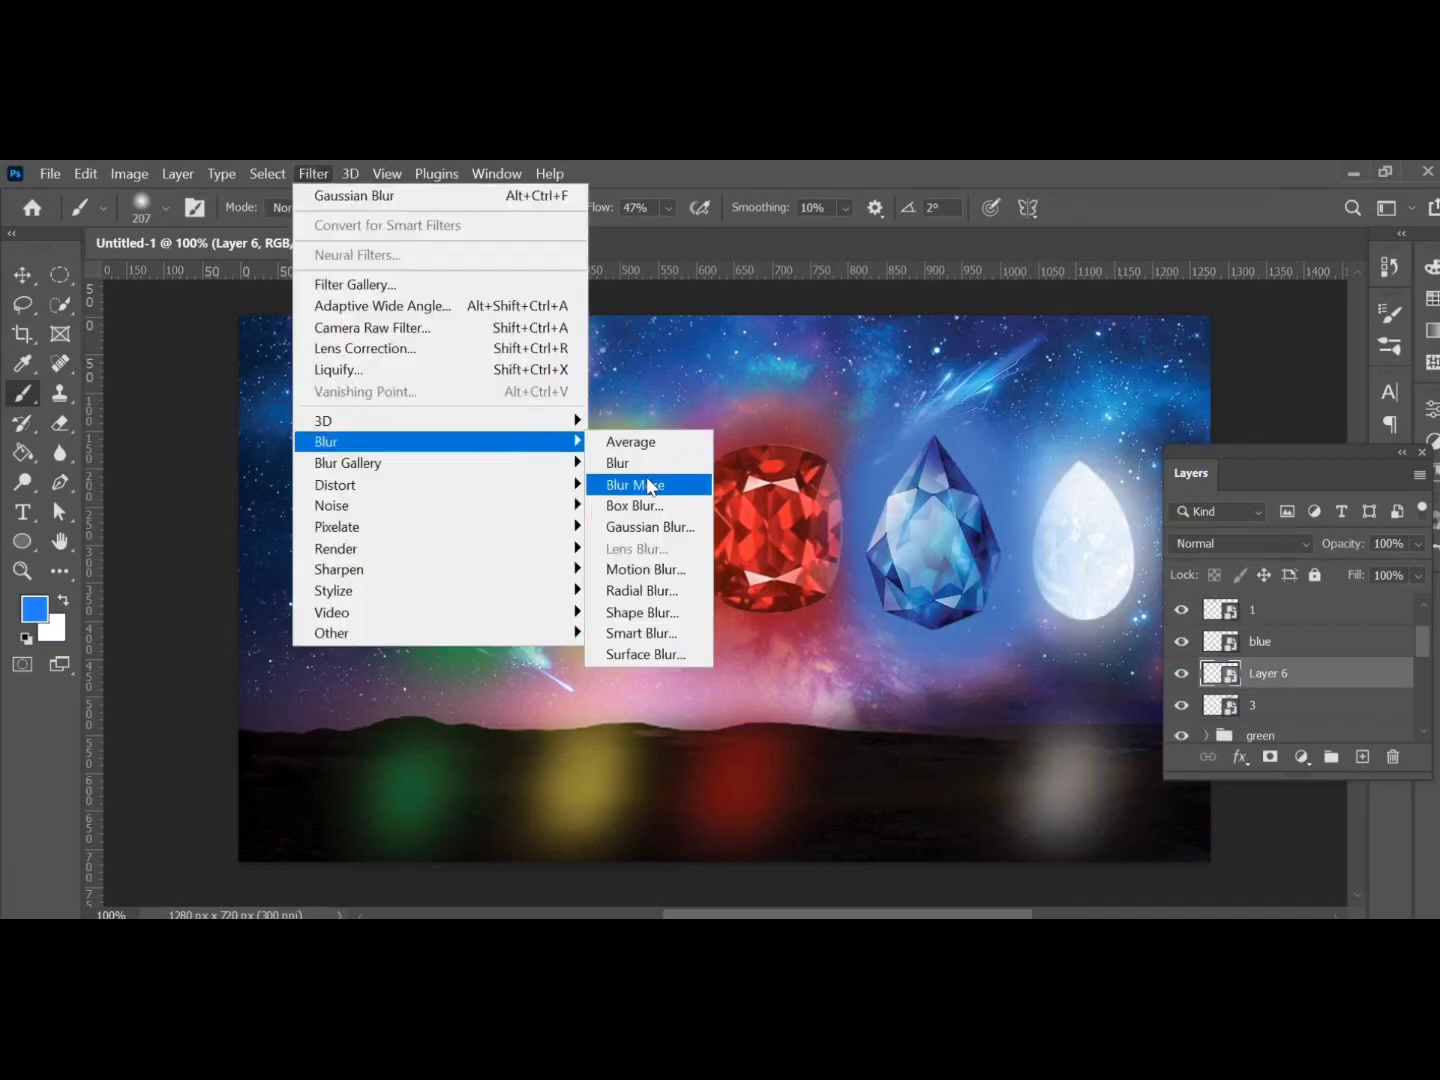
left_click(651, 527)
left_click_drag(1039, 410, 1215, 425)
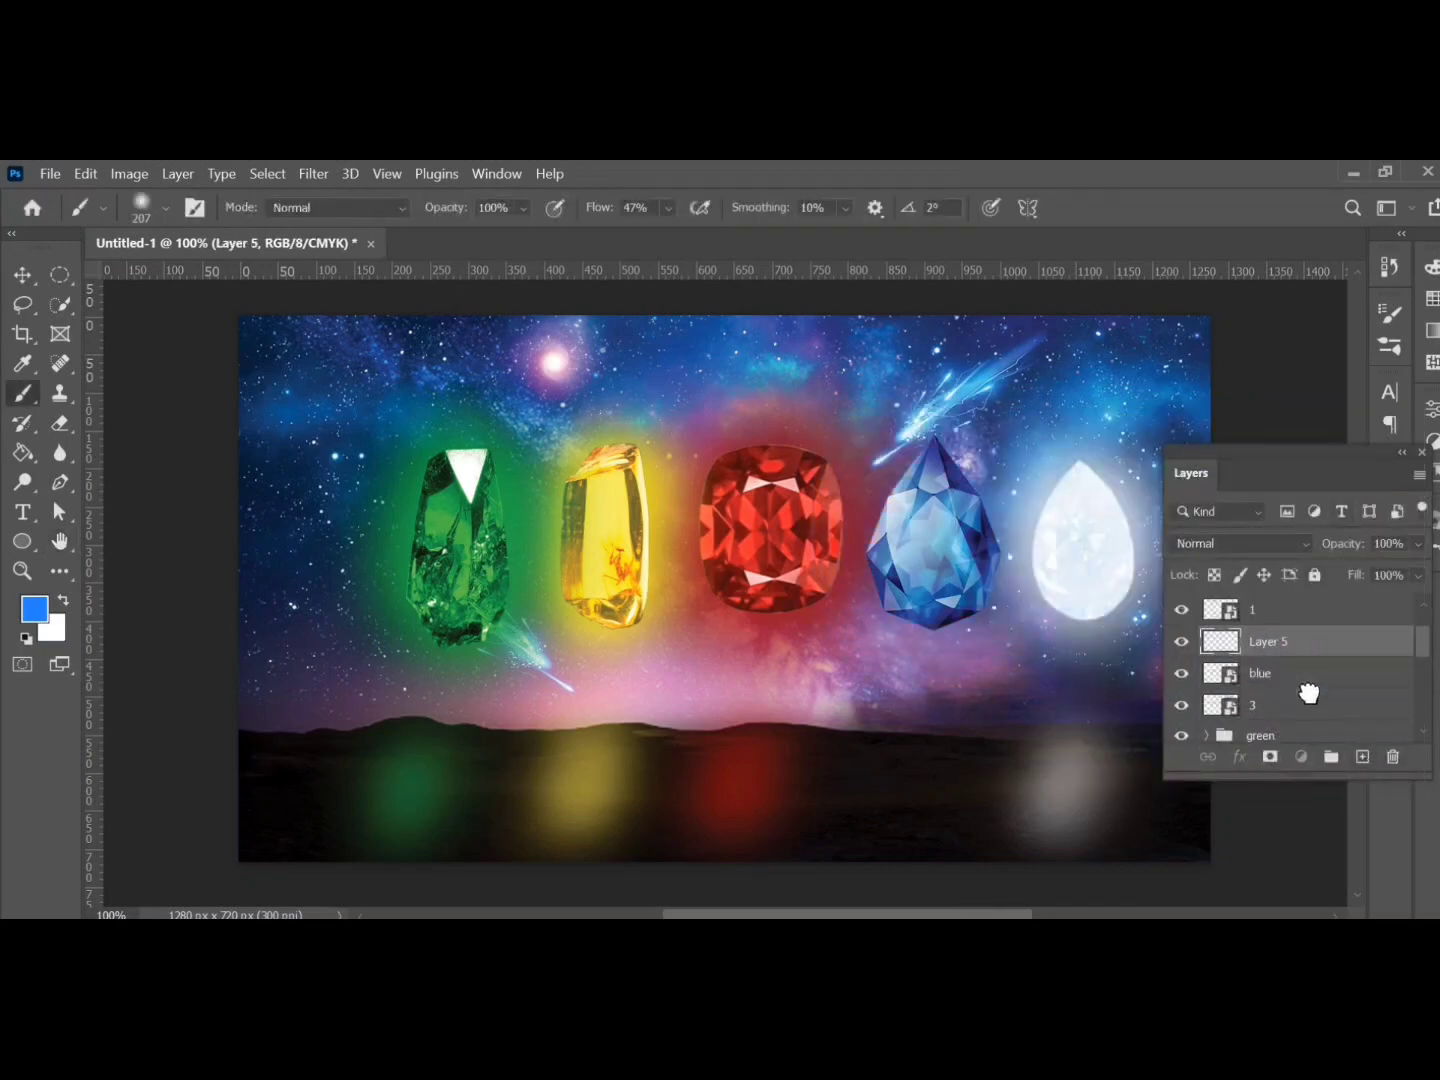
Step: Add a blue Solid Color fill layer with its mask inverted to hide it
left_click(34, 608)
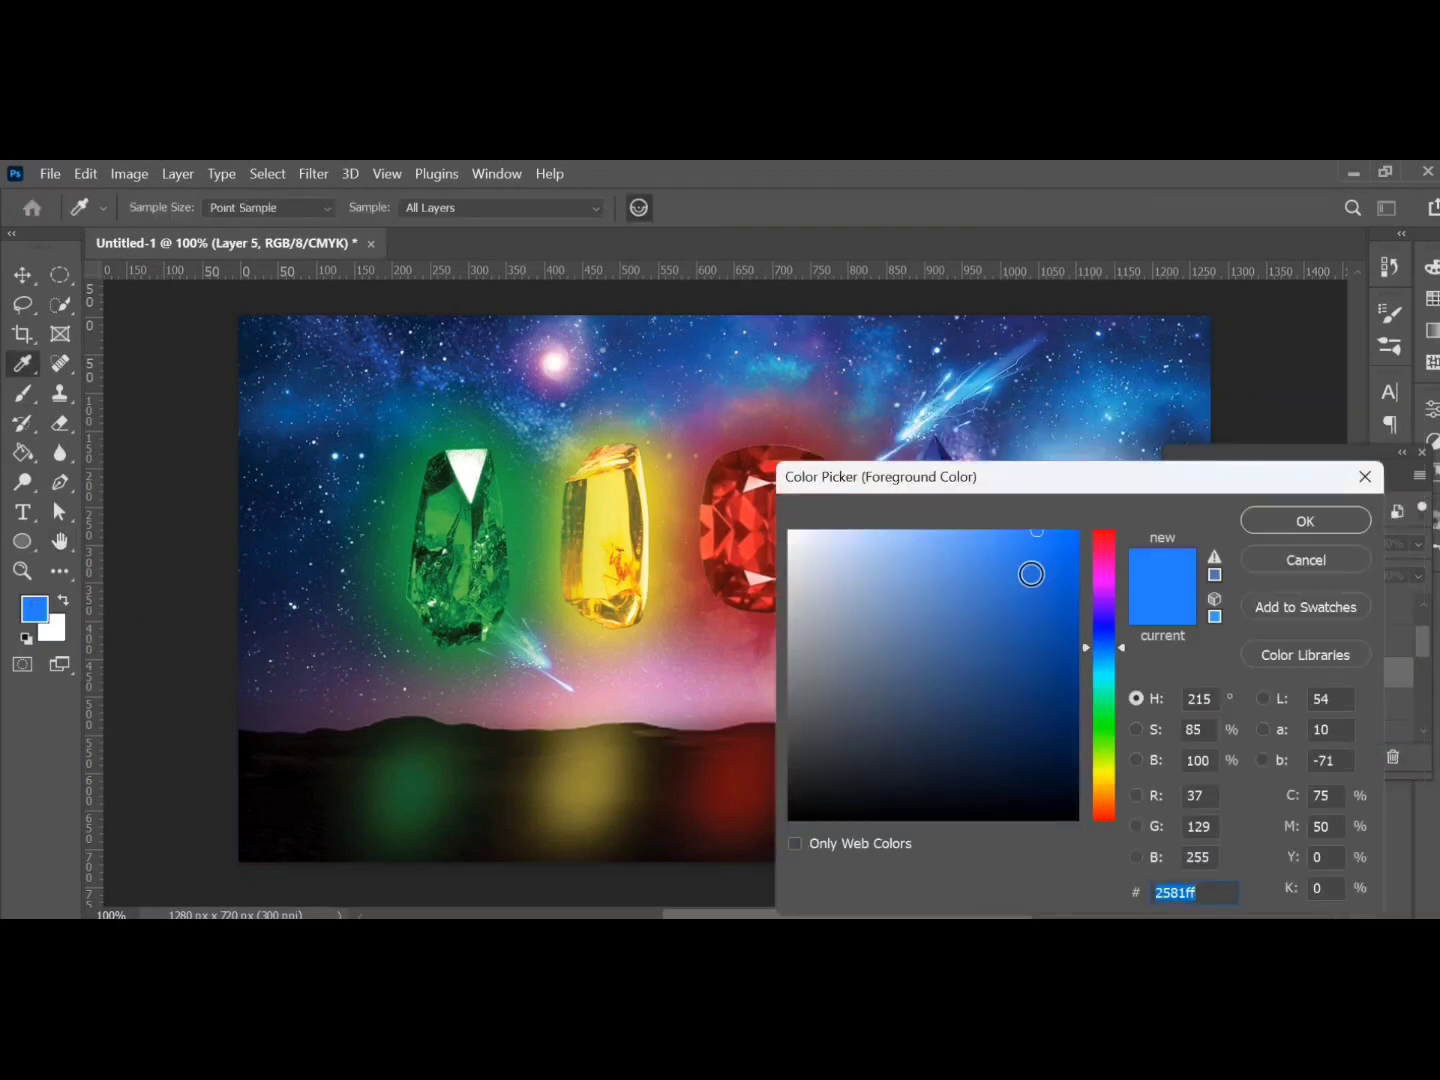
left_click(1305, 521)
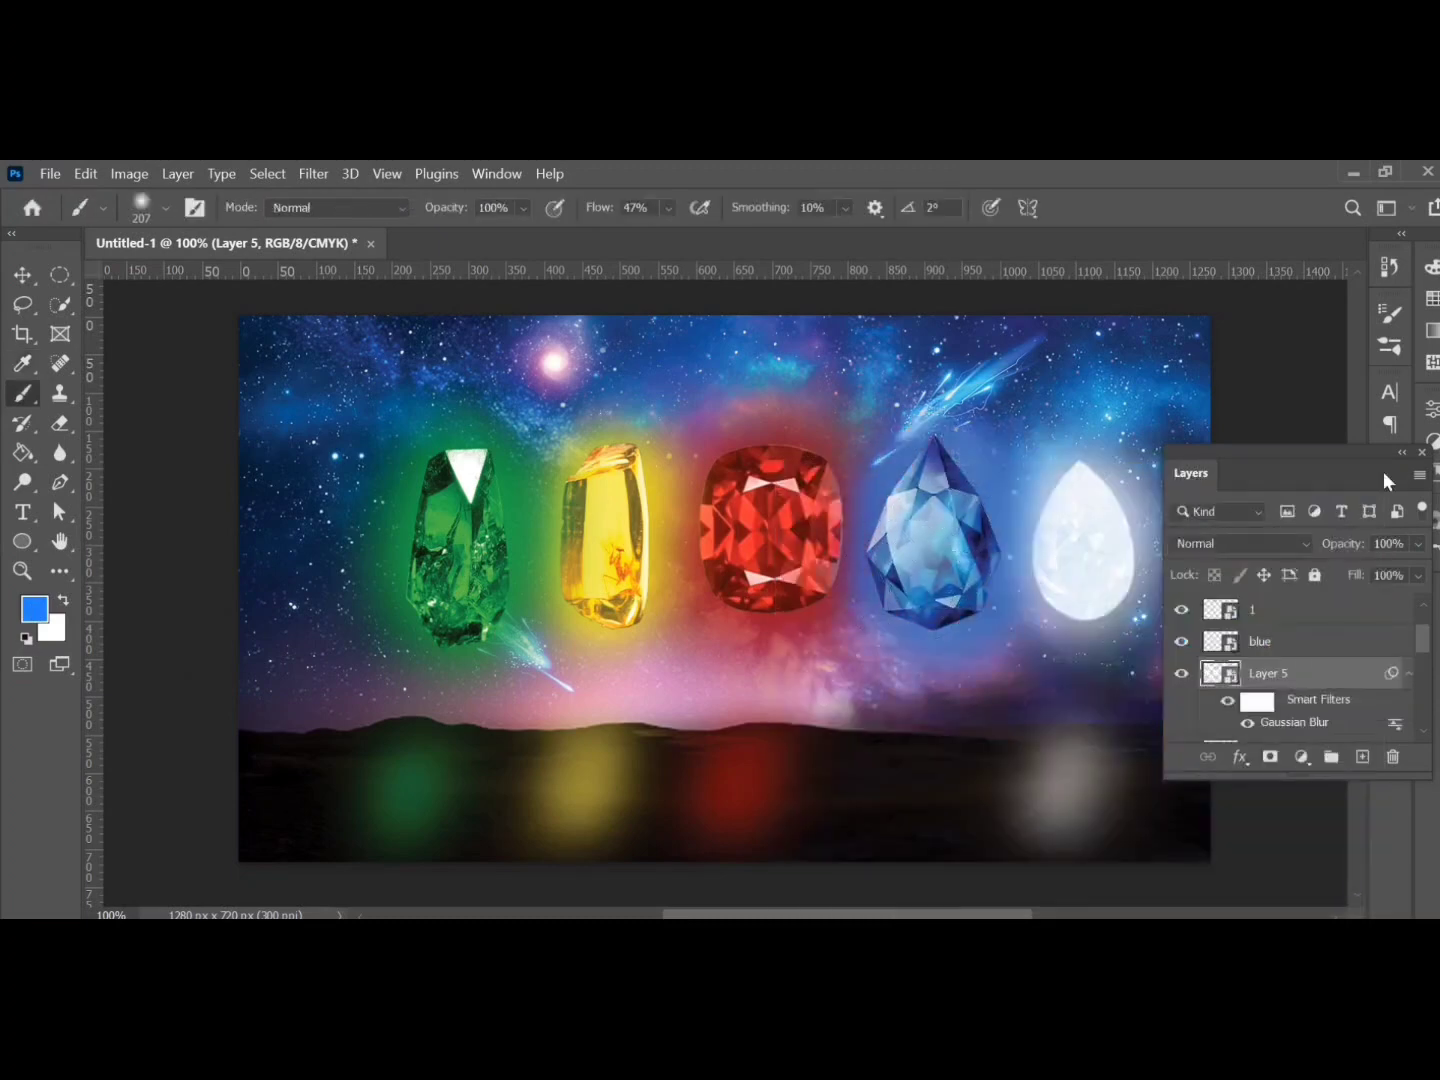
left_click(1301, 757)
left_click(1299, 345)
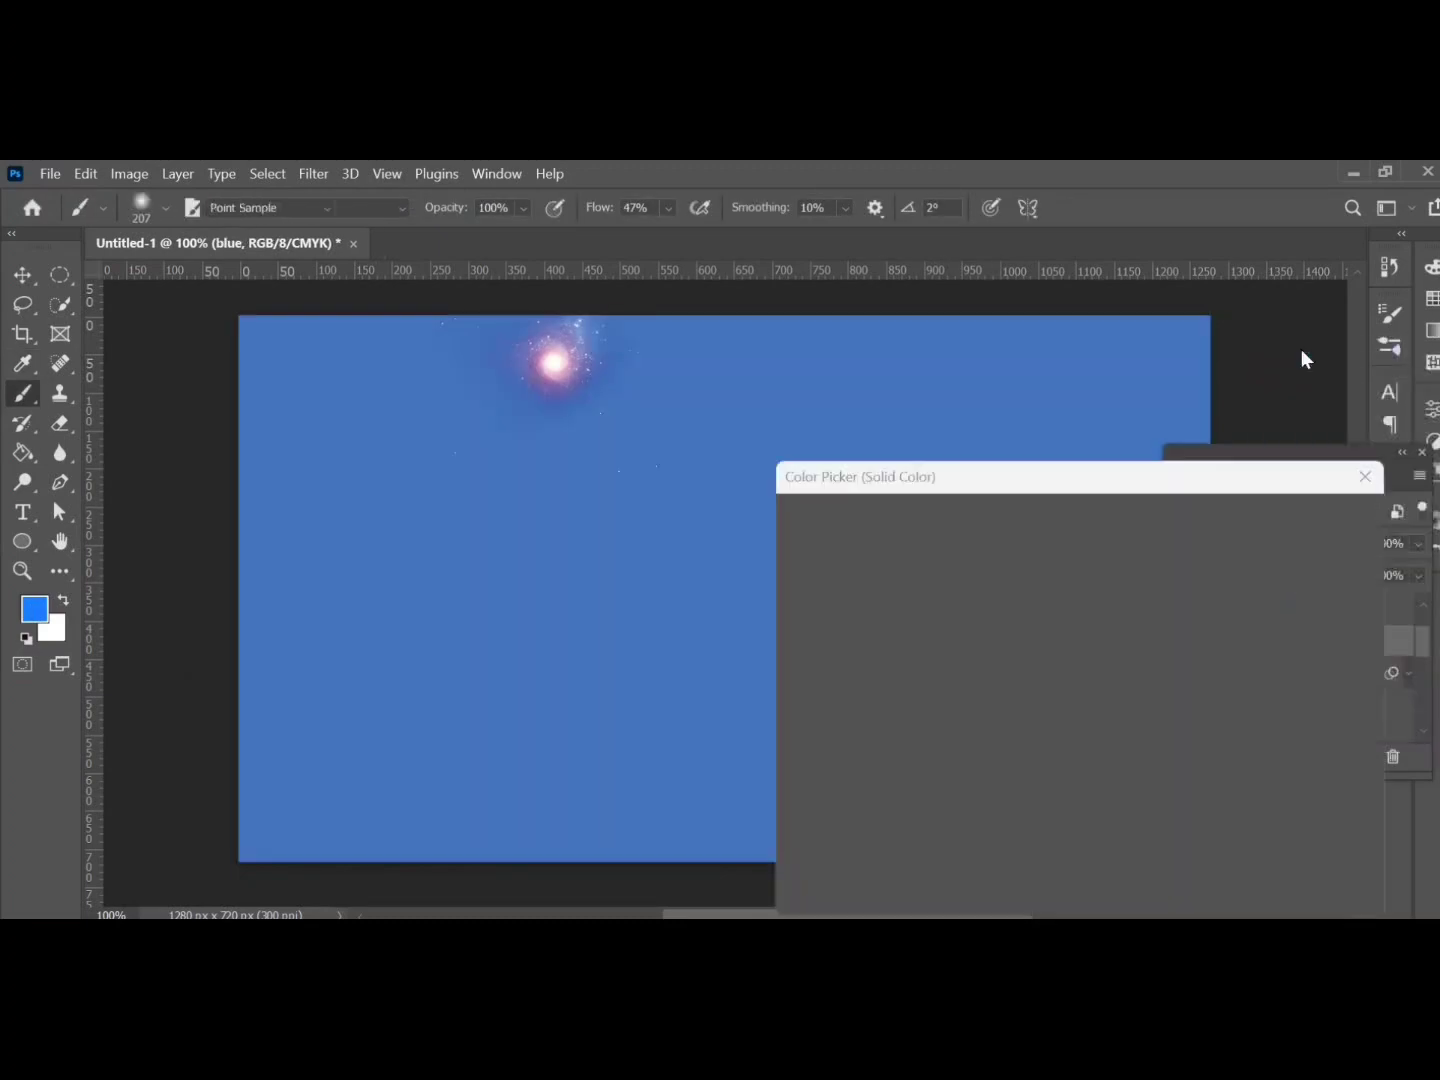
left_click(1316, 522)
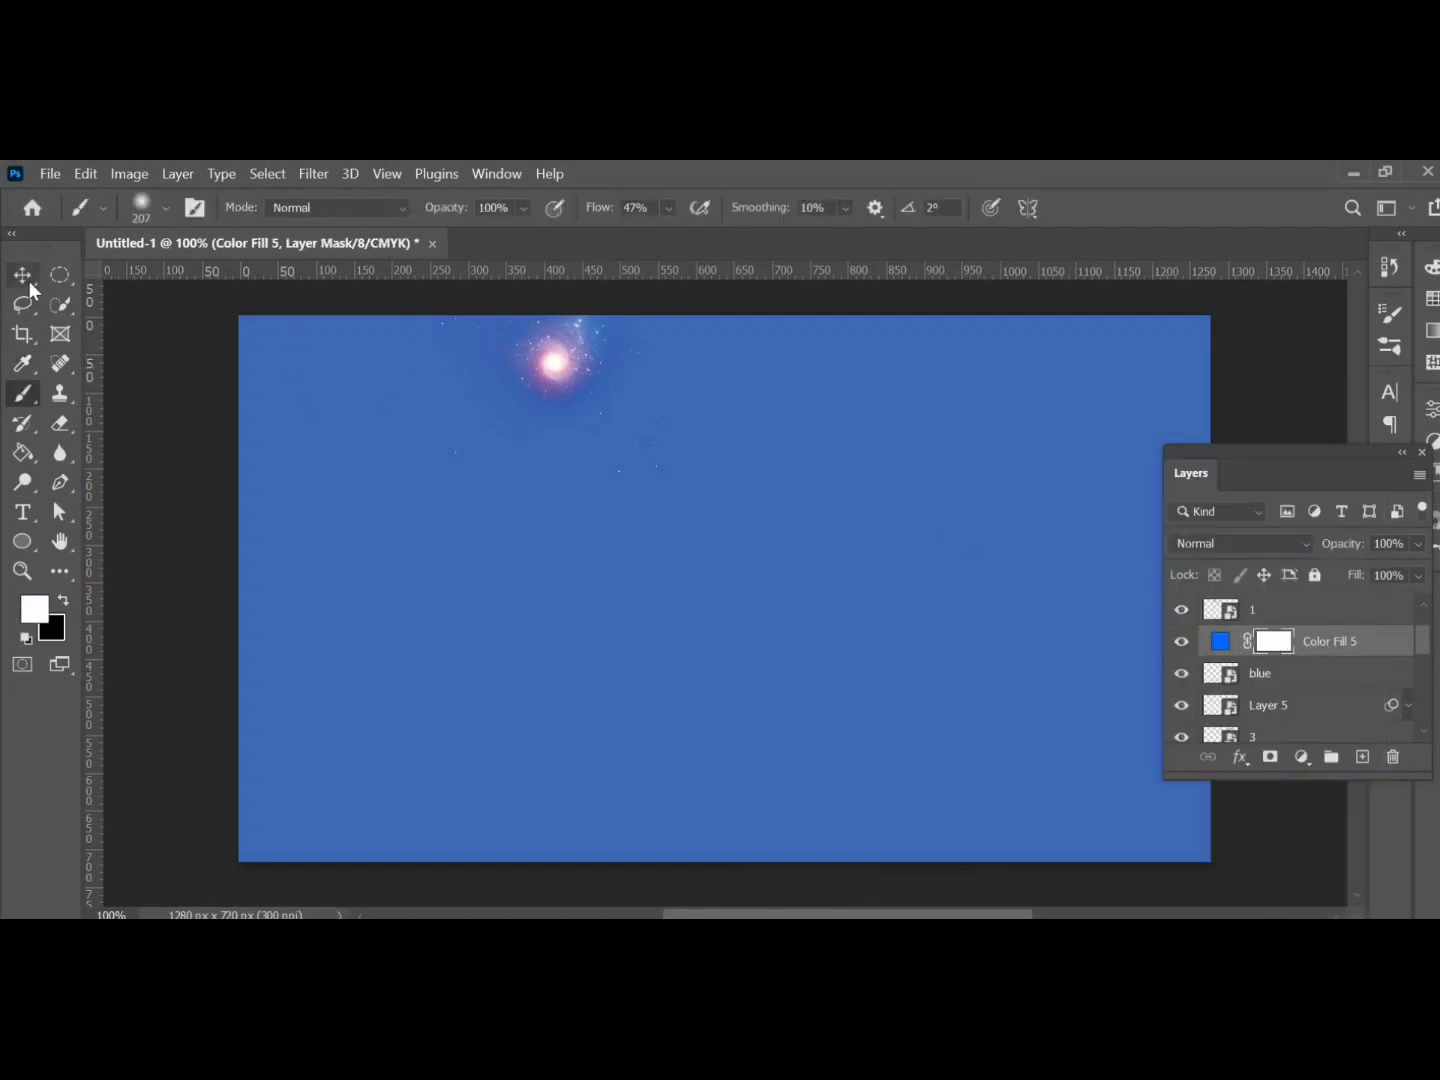
key("ctrl+i")
Step: Set the blue fill to Linear Dodge (Add) and brush its reflection below the blue gem
left_click(1240, 543)
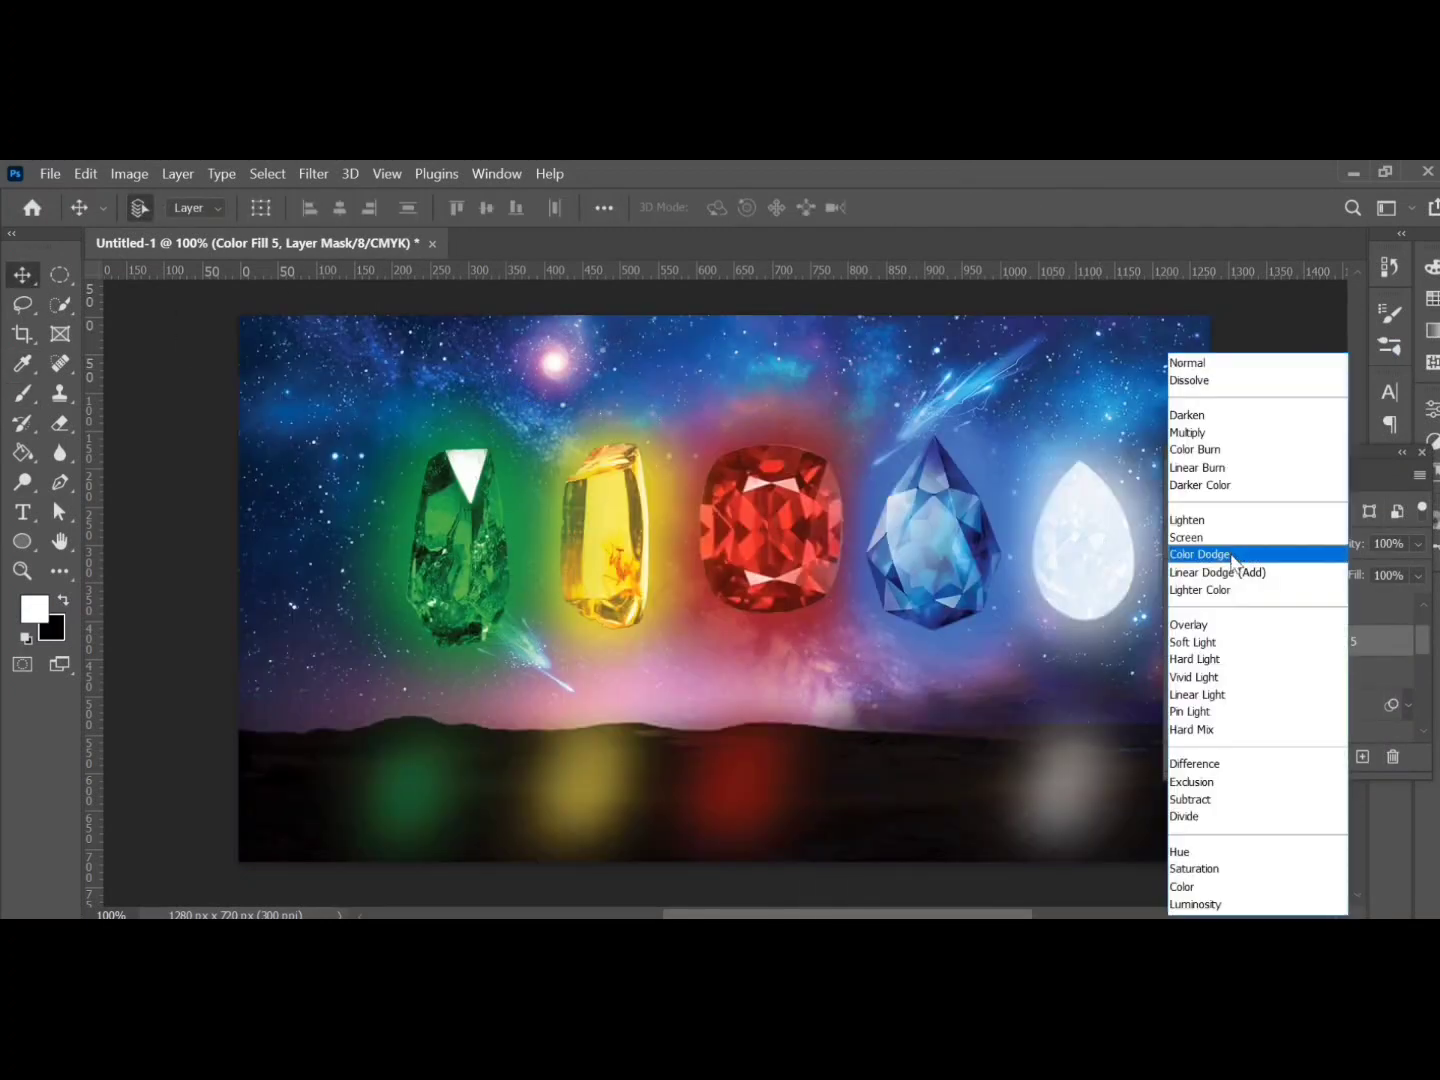
left_click(1235, 571)
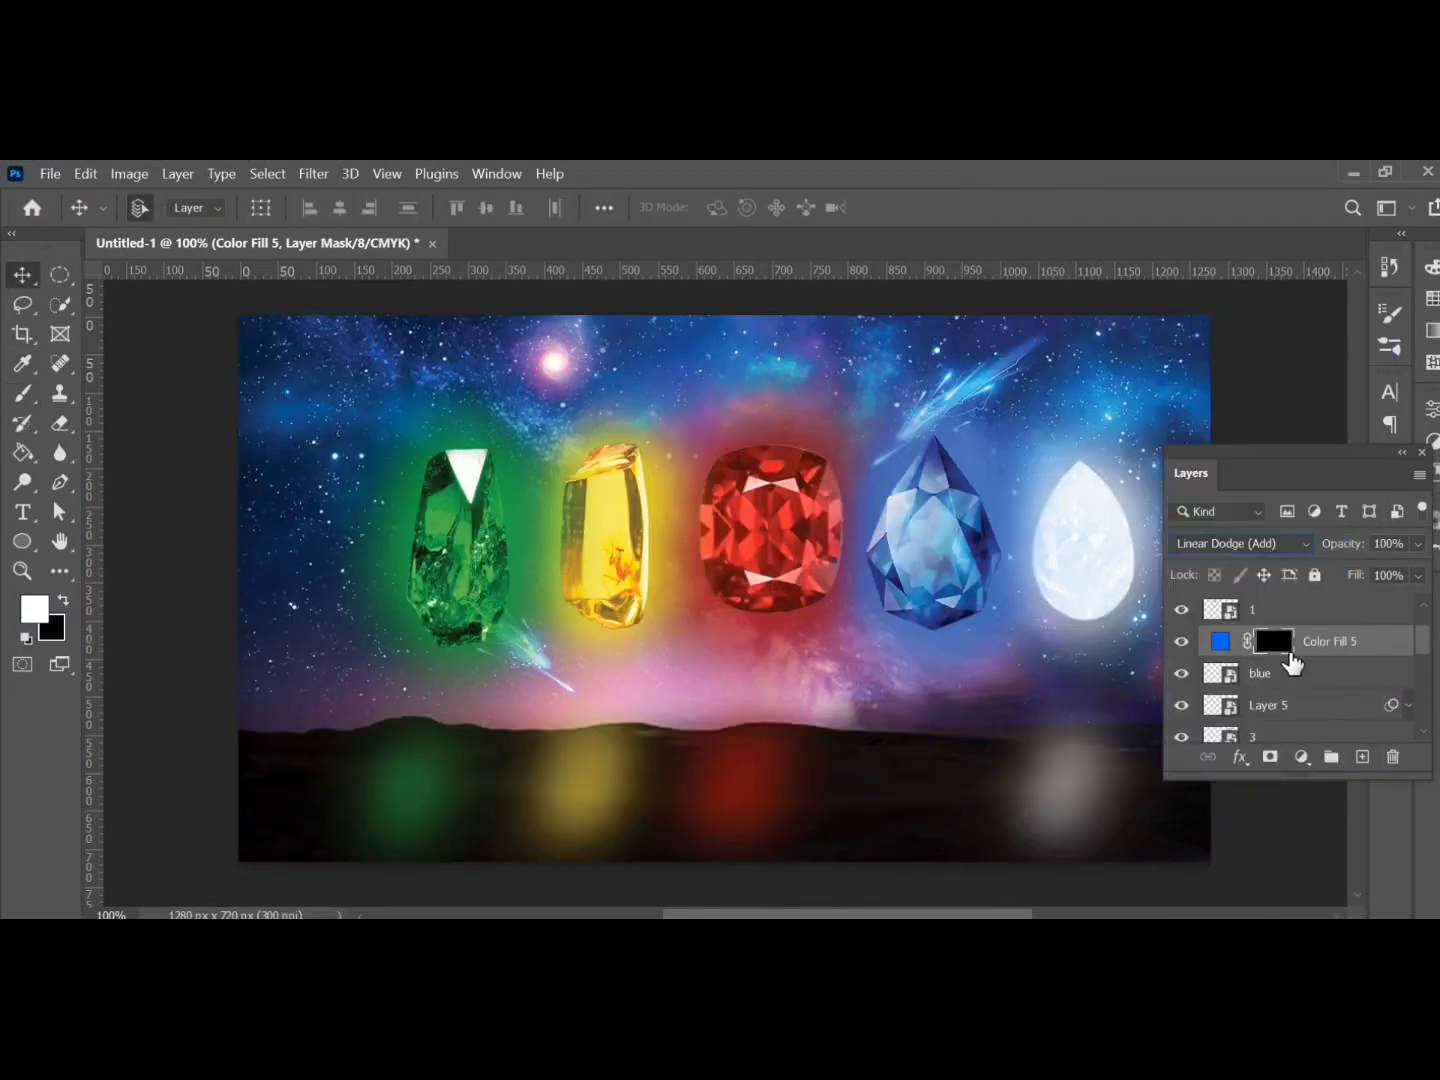
key("b")
left_click(920, 766)
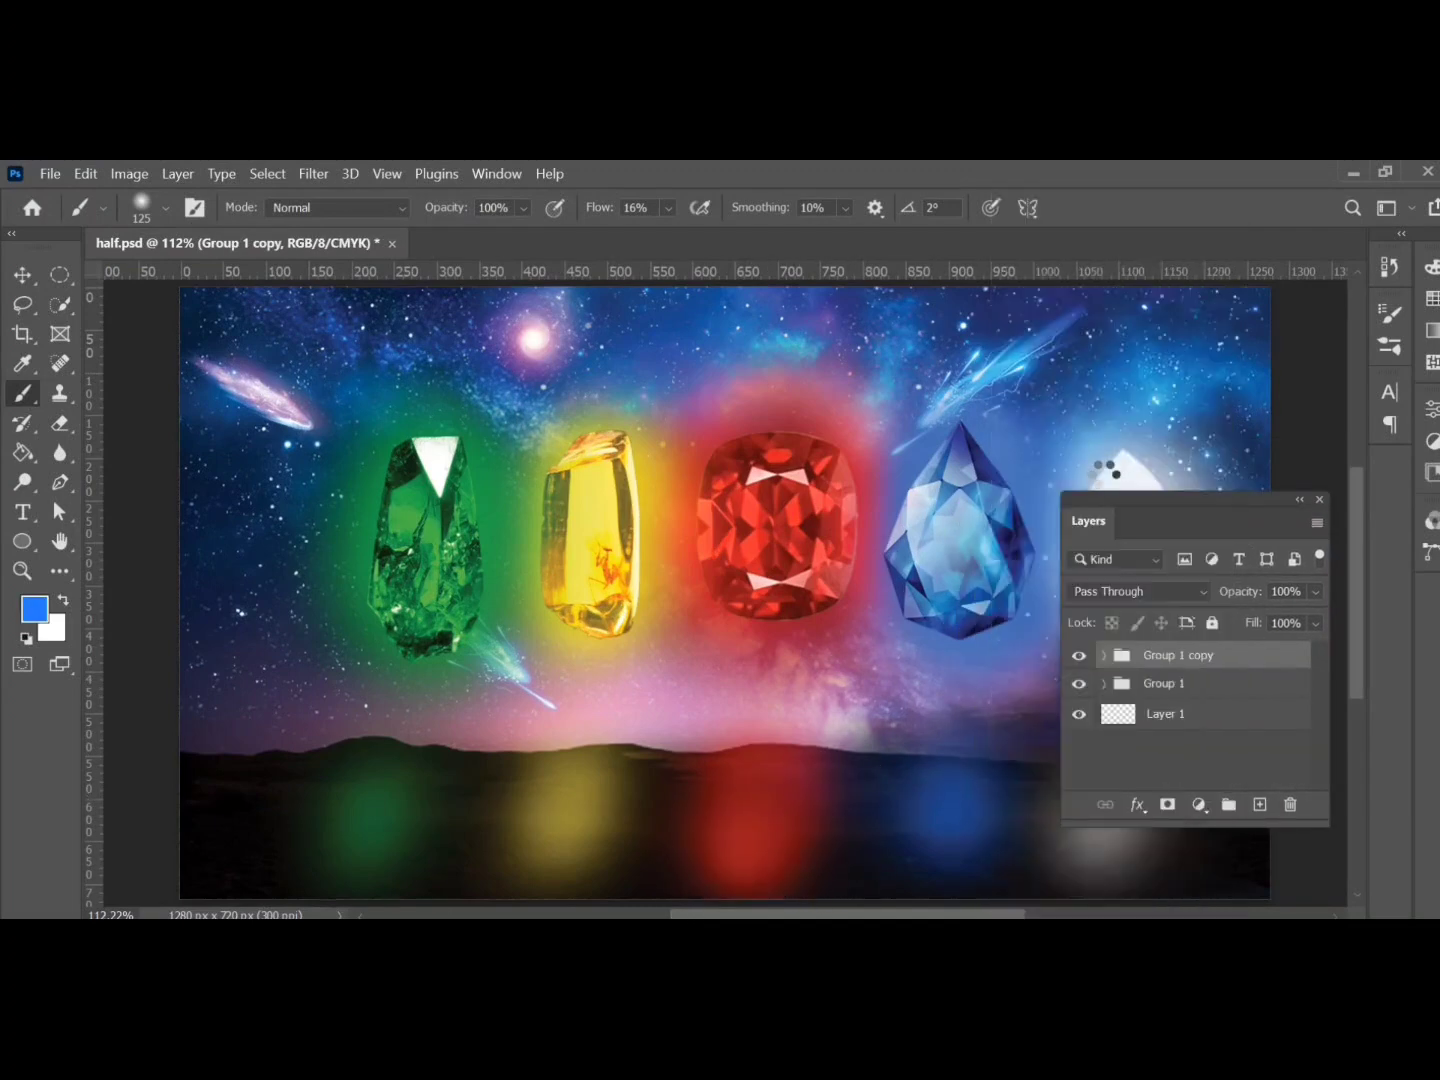
Step: Open the Filter menu and close it without choosing a filter
left_click(317, 175)
left_click(410, 333)
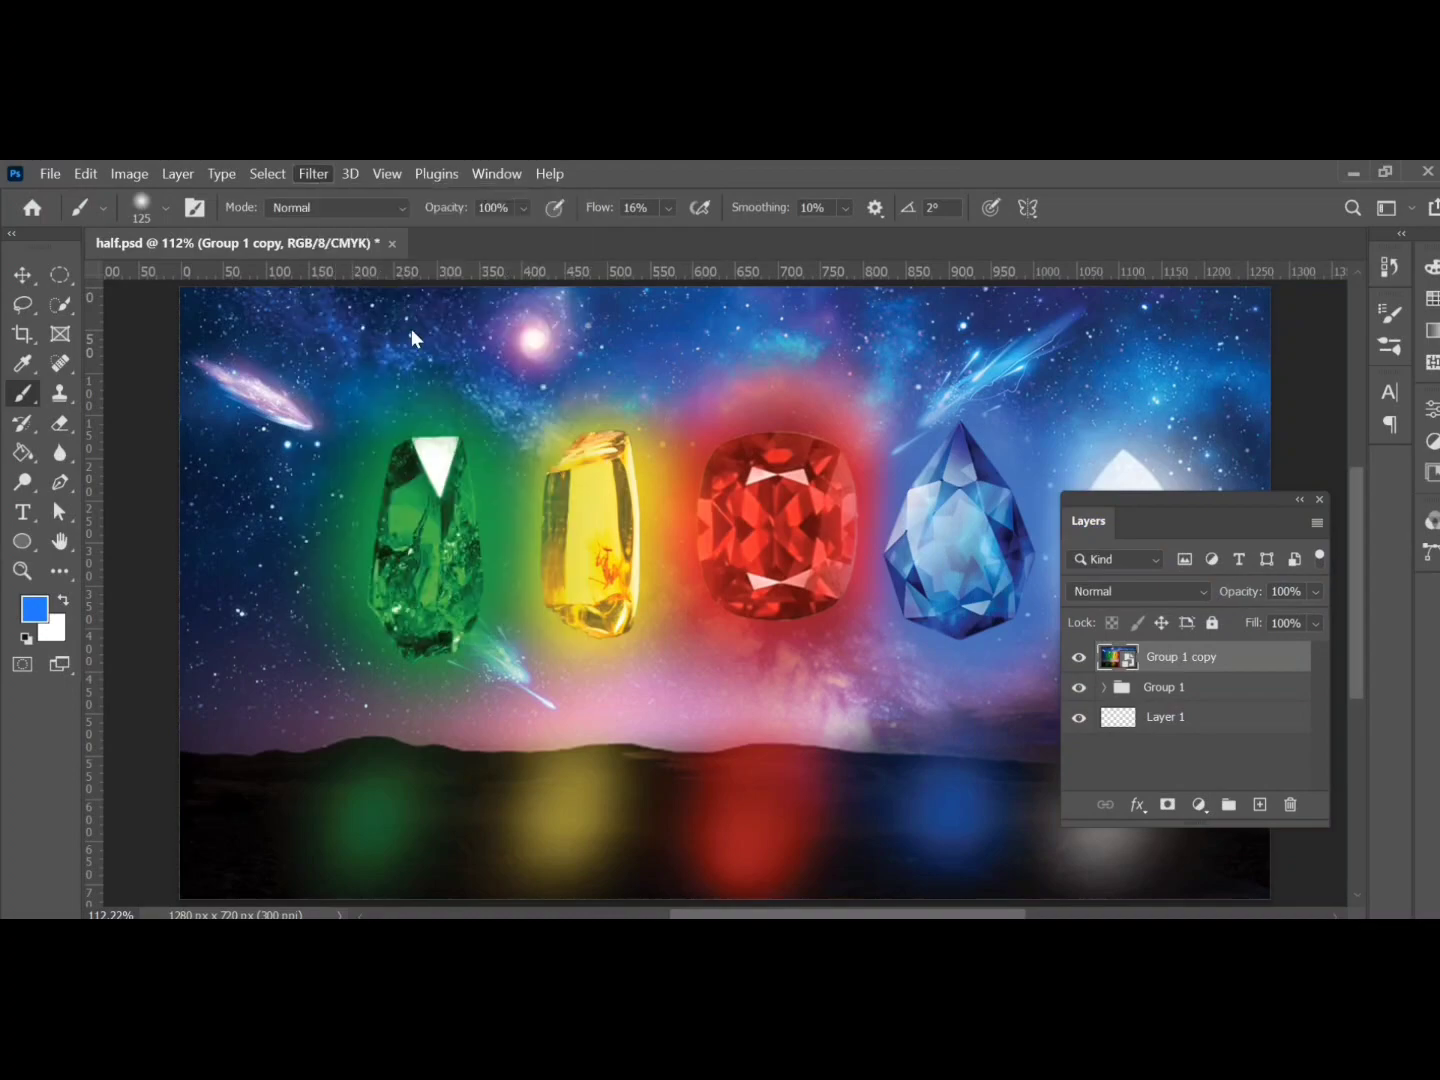